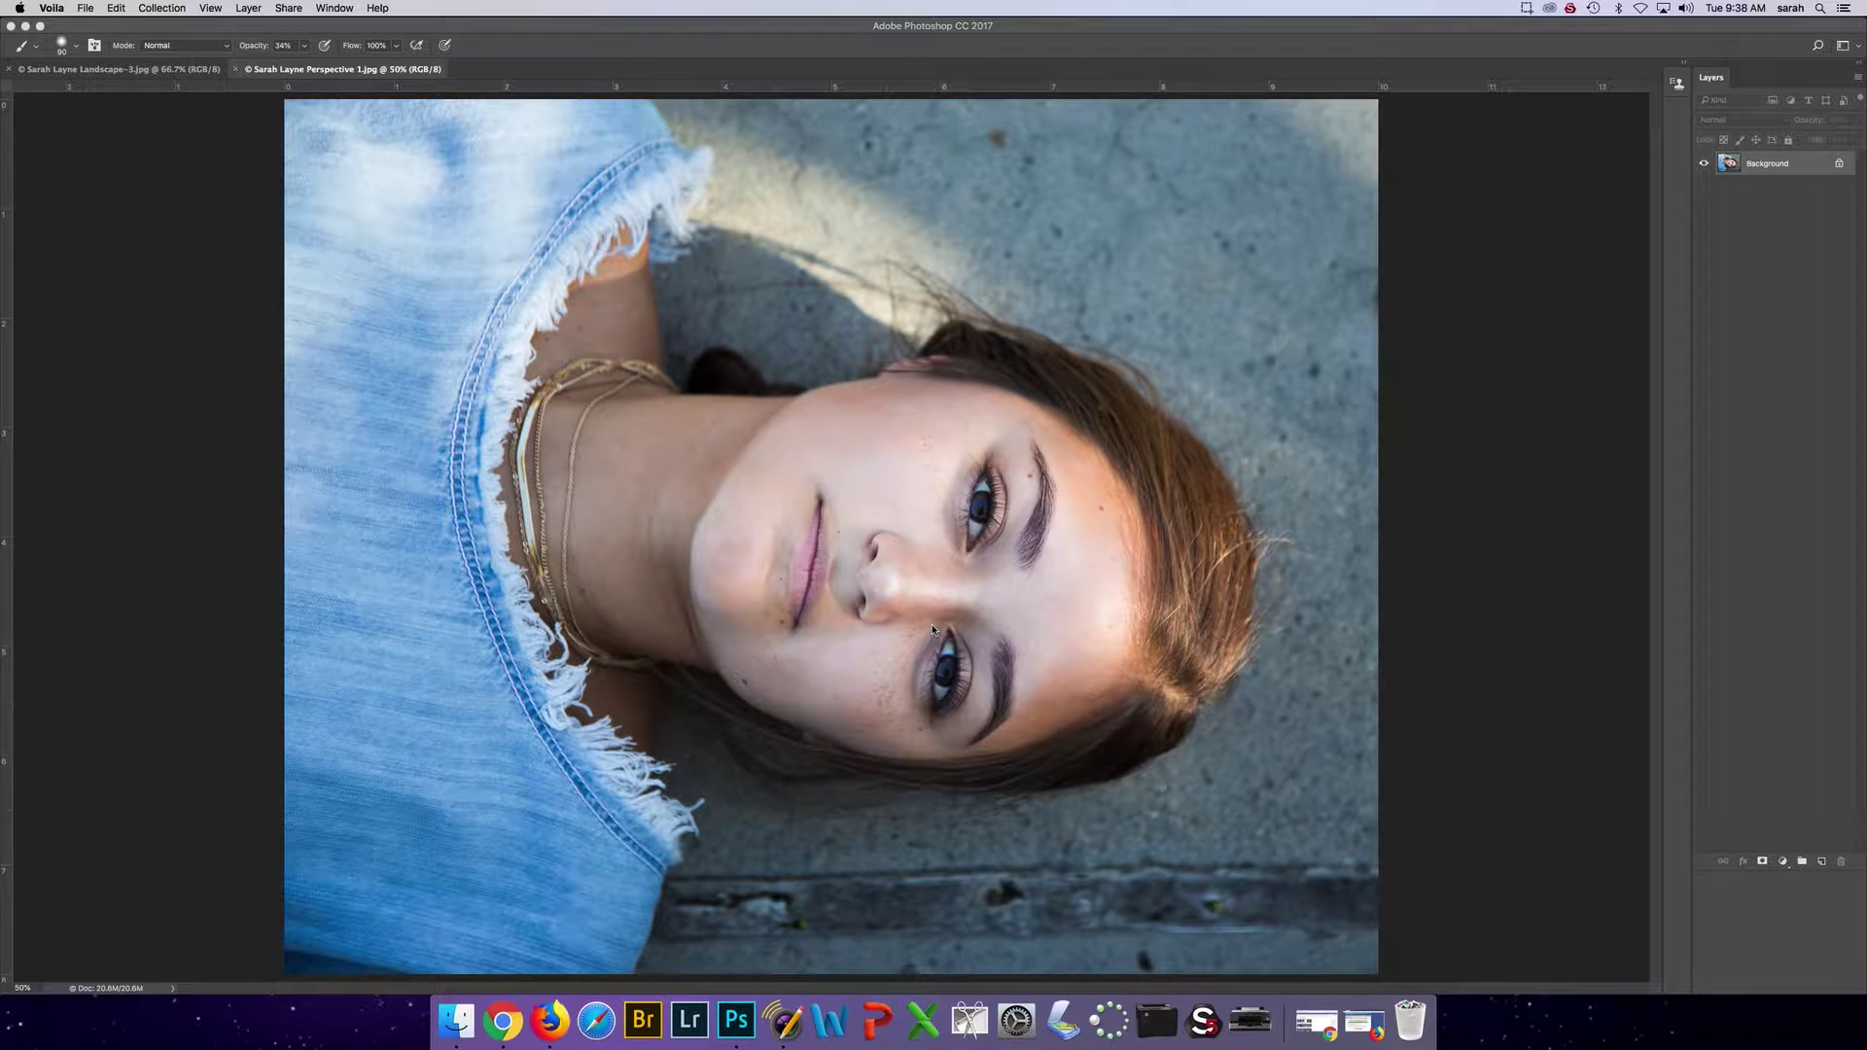
# - Compare the portrait and landscape tabs and dock the floating History panel below Layers
pyautogui.click(562, 36)
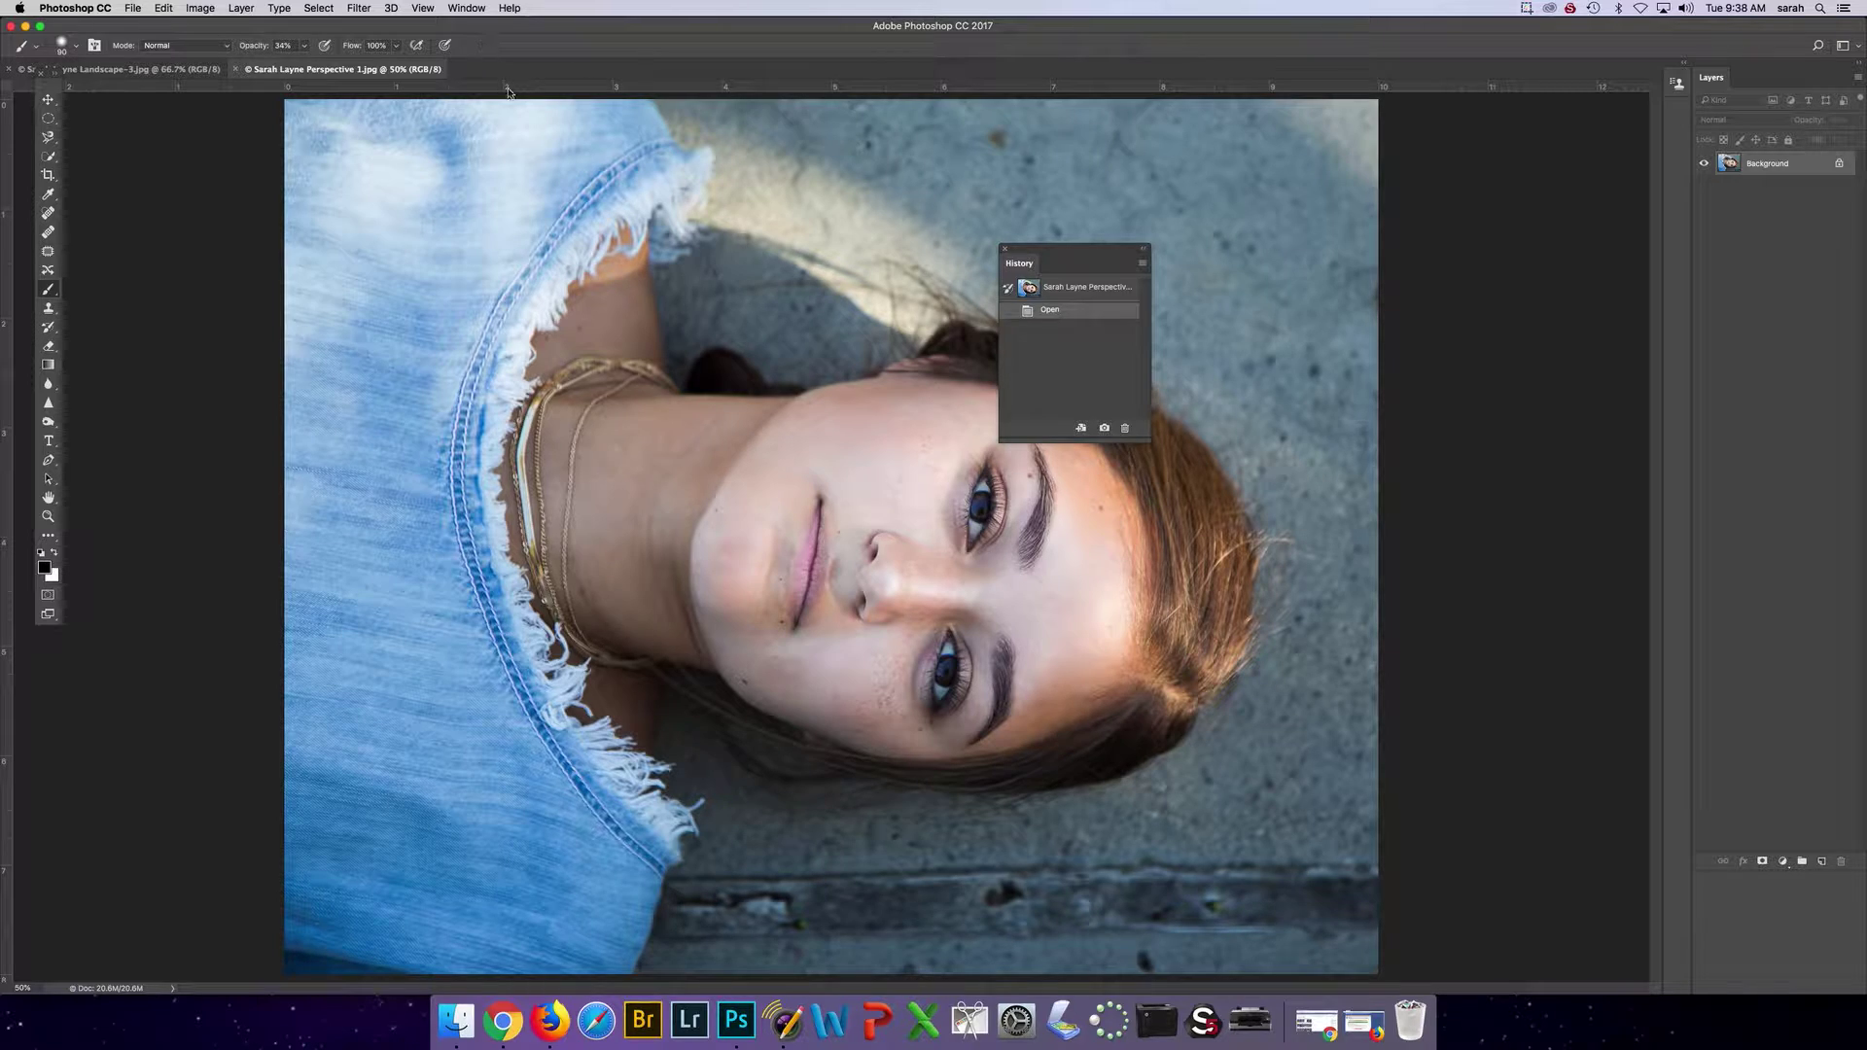
pyautogui.click(195, 69)
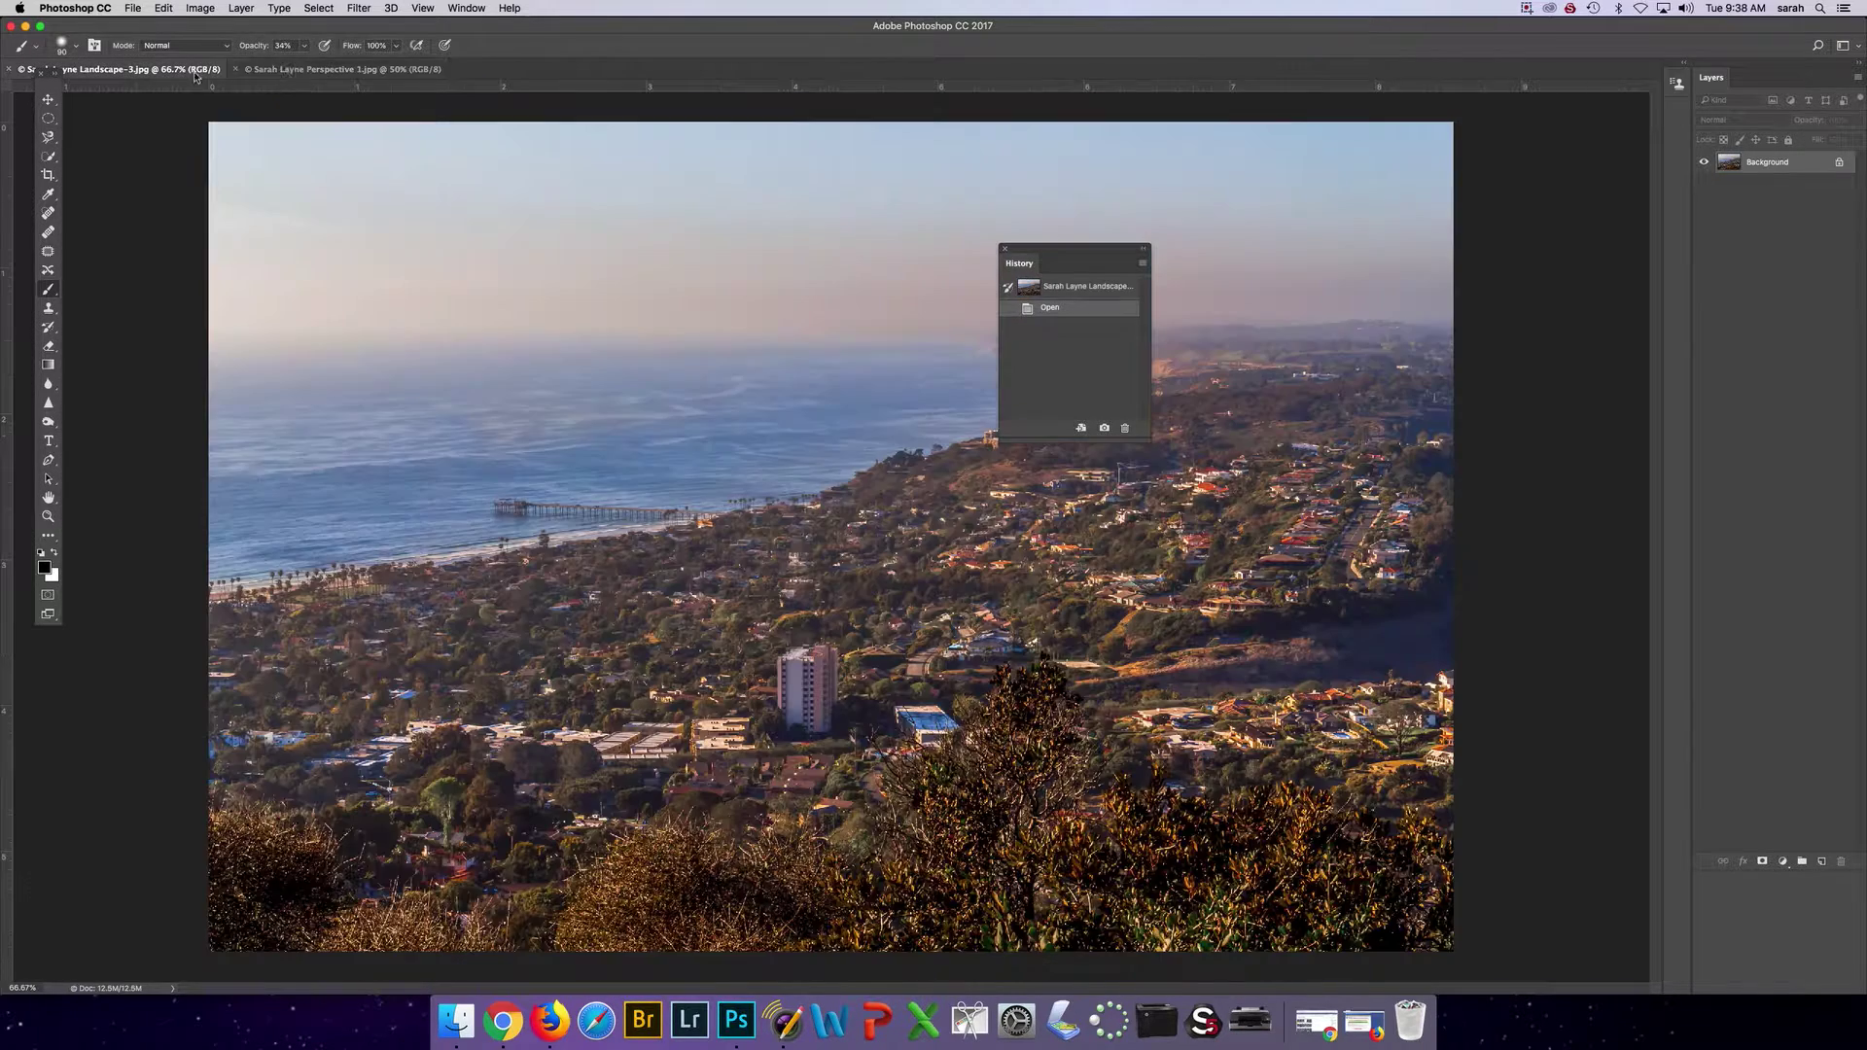
pyautogui.click(307, 70)
pyautogui.click(146, 69)
pyautogui.click(273, 70)
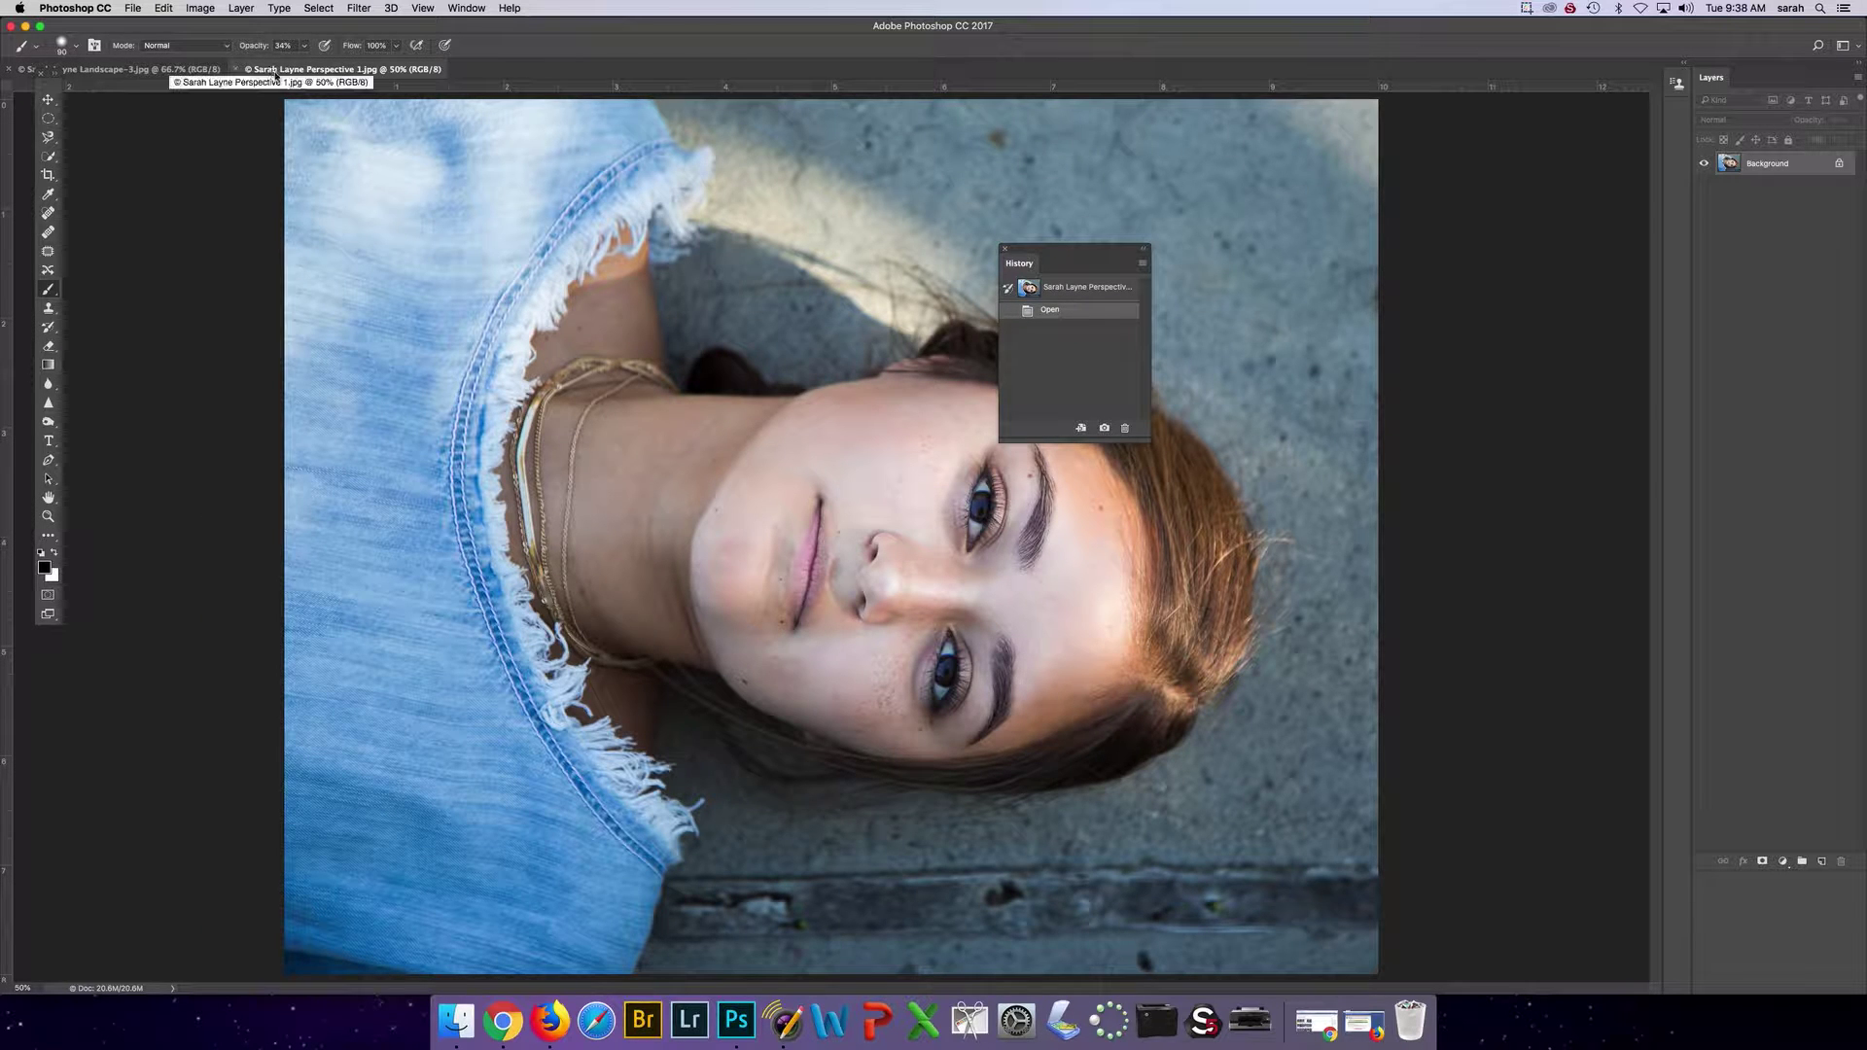
pyautogui.moveTo(1052, 256); pyautogui.dragTo(1697, 287)
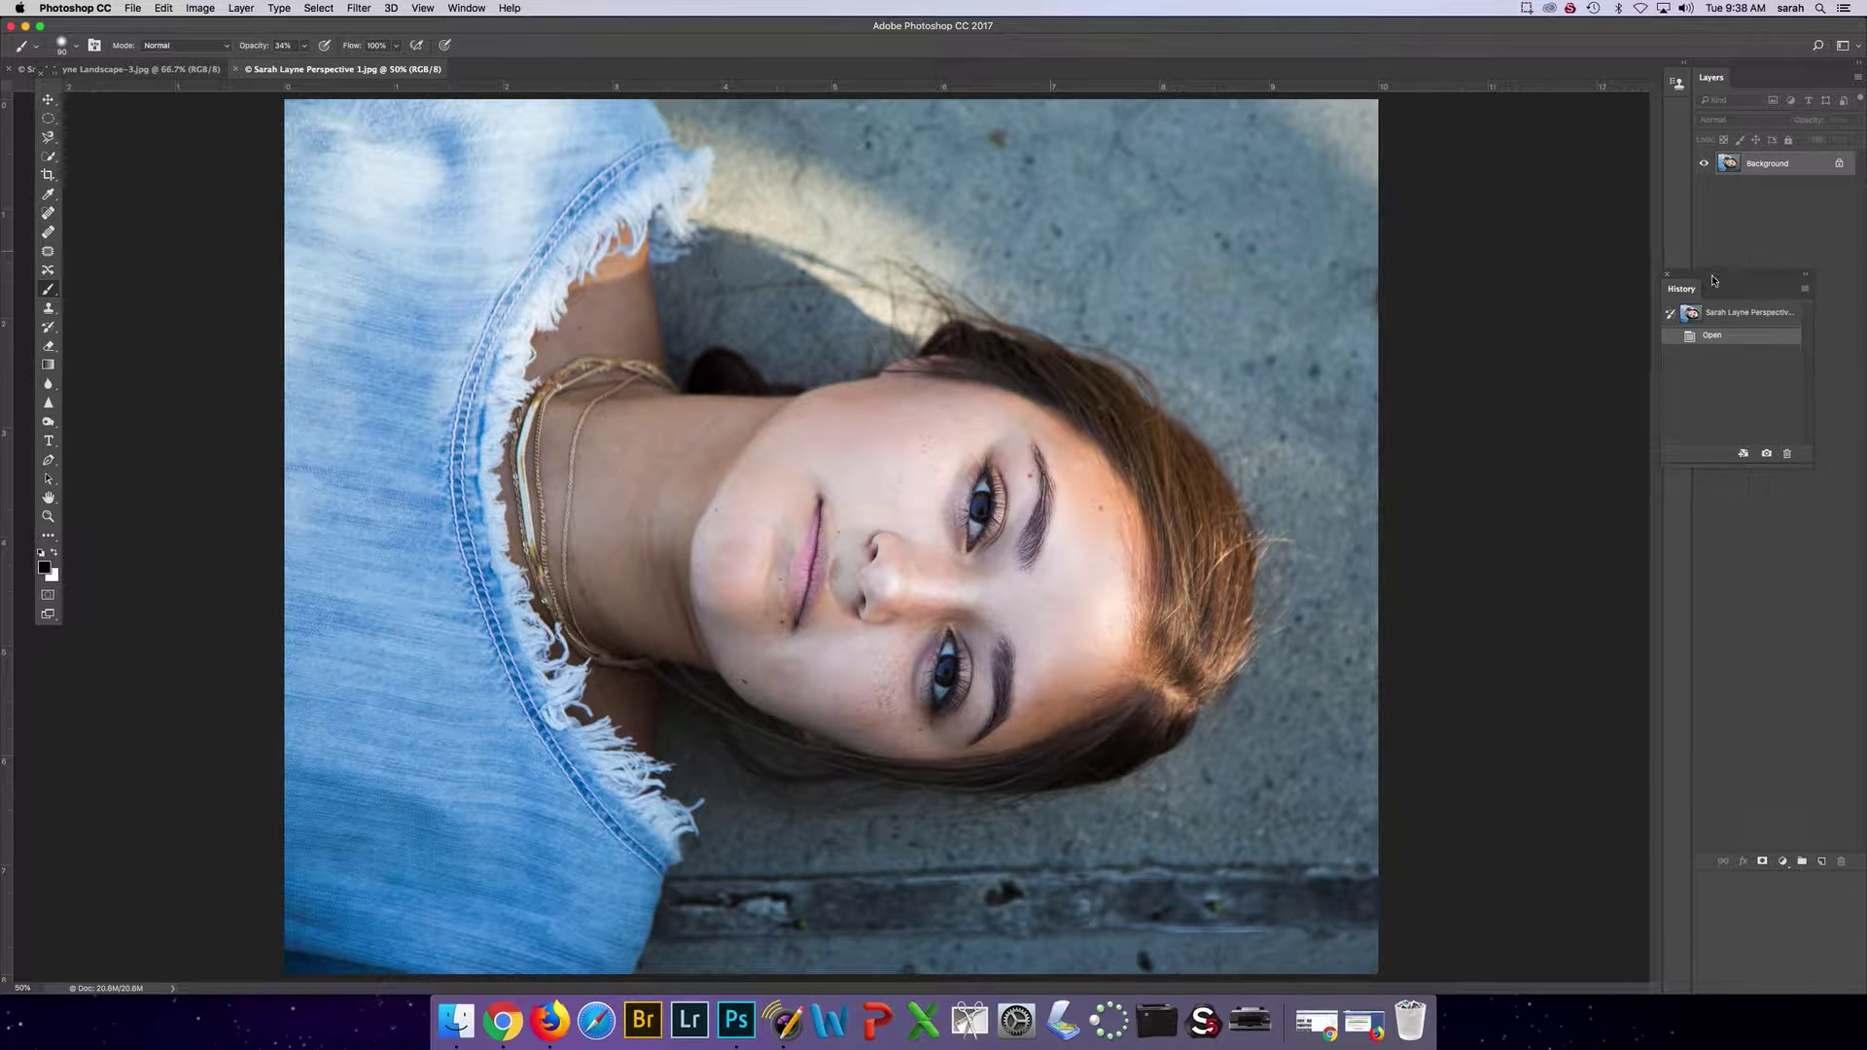
# - Flip between the landscape and portrait tabs, leaving the portrait photo showing
pyautogui.click(183, 70)
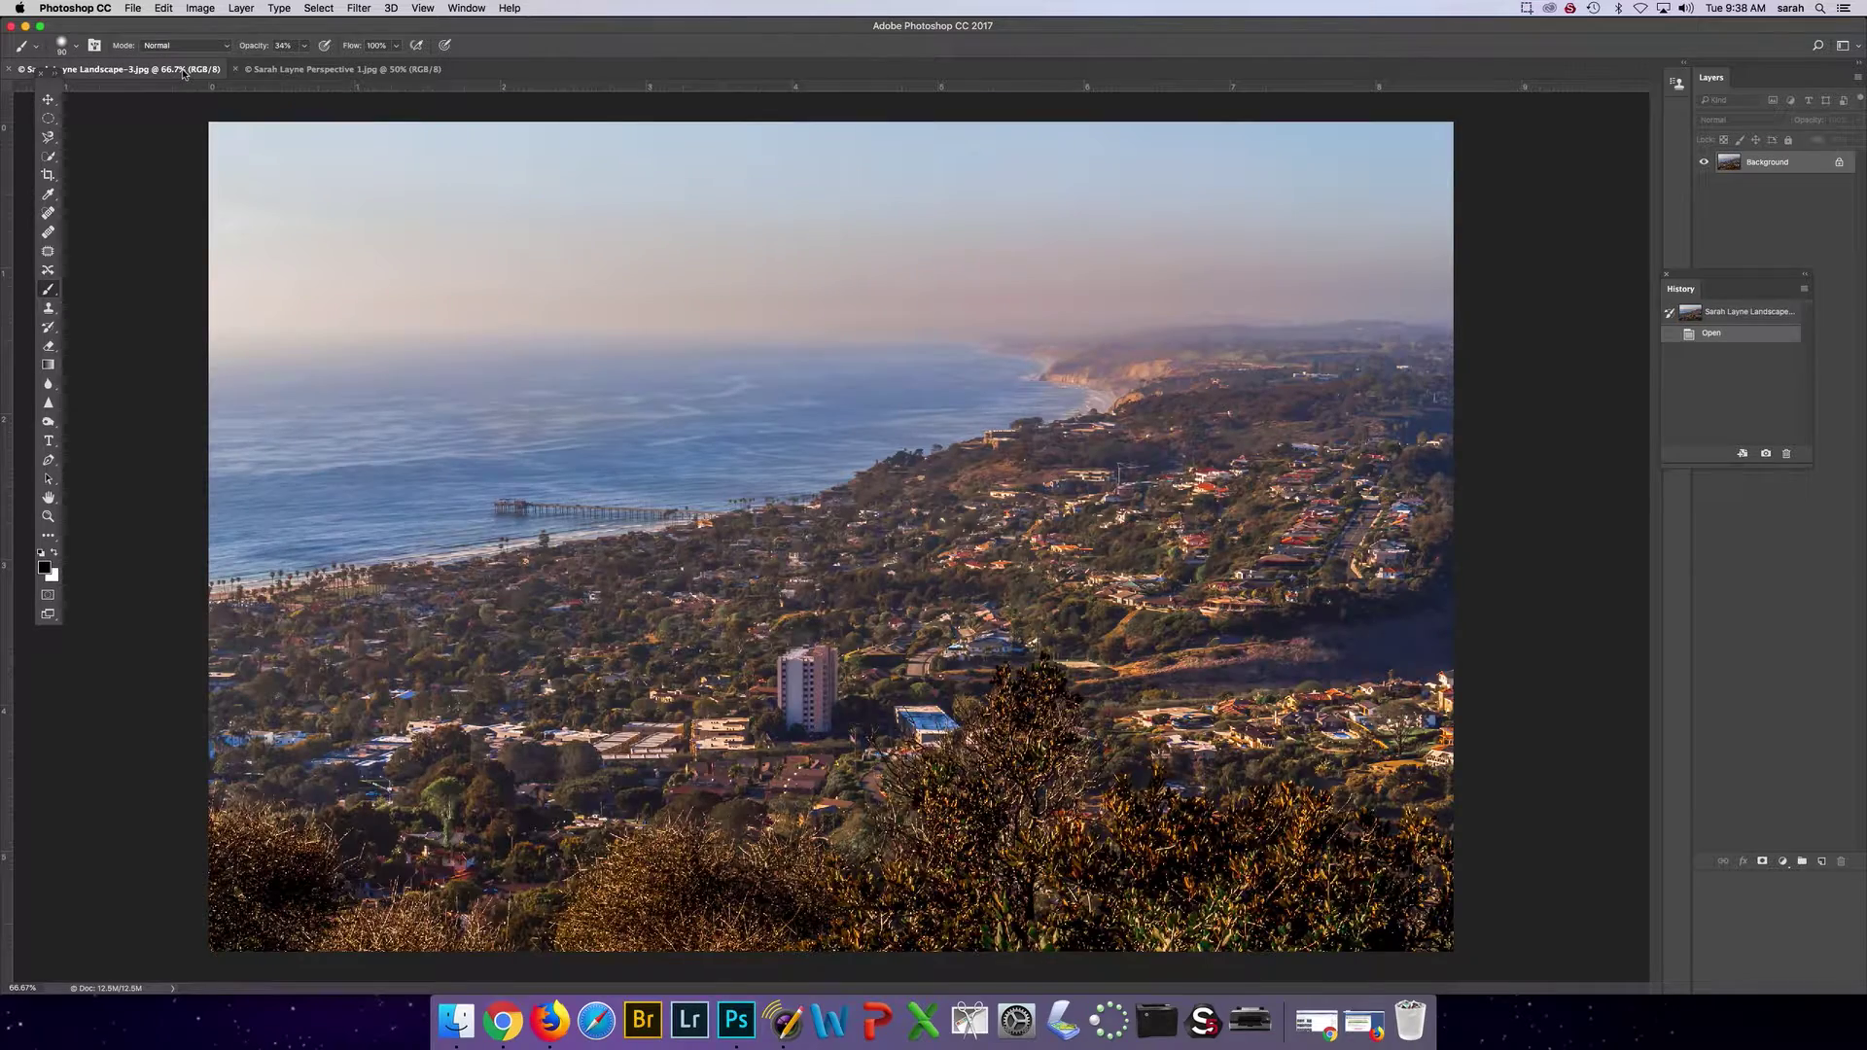
pyautogui.click(418, 70)
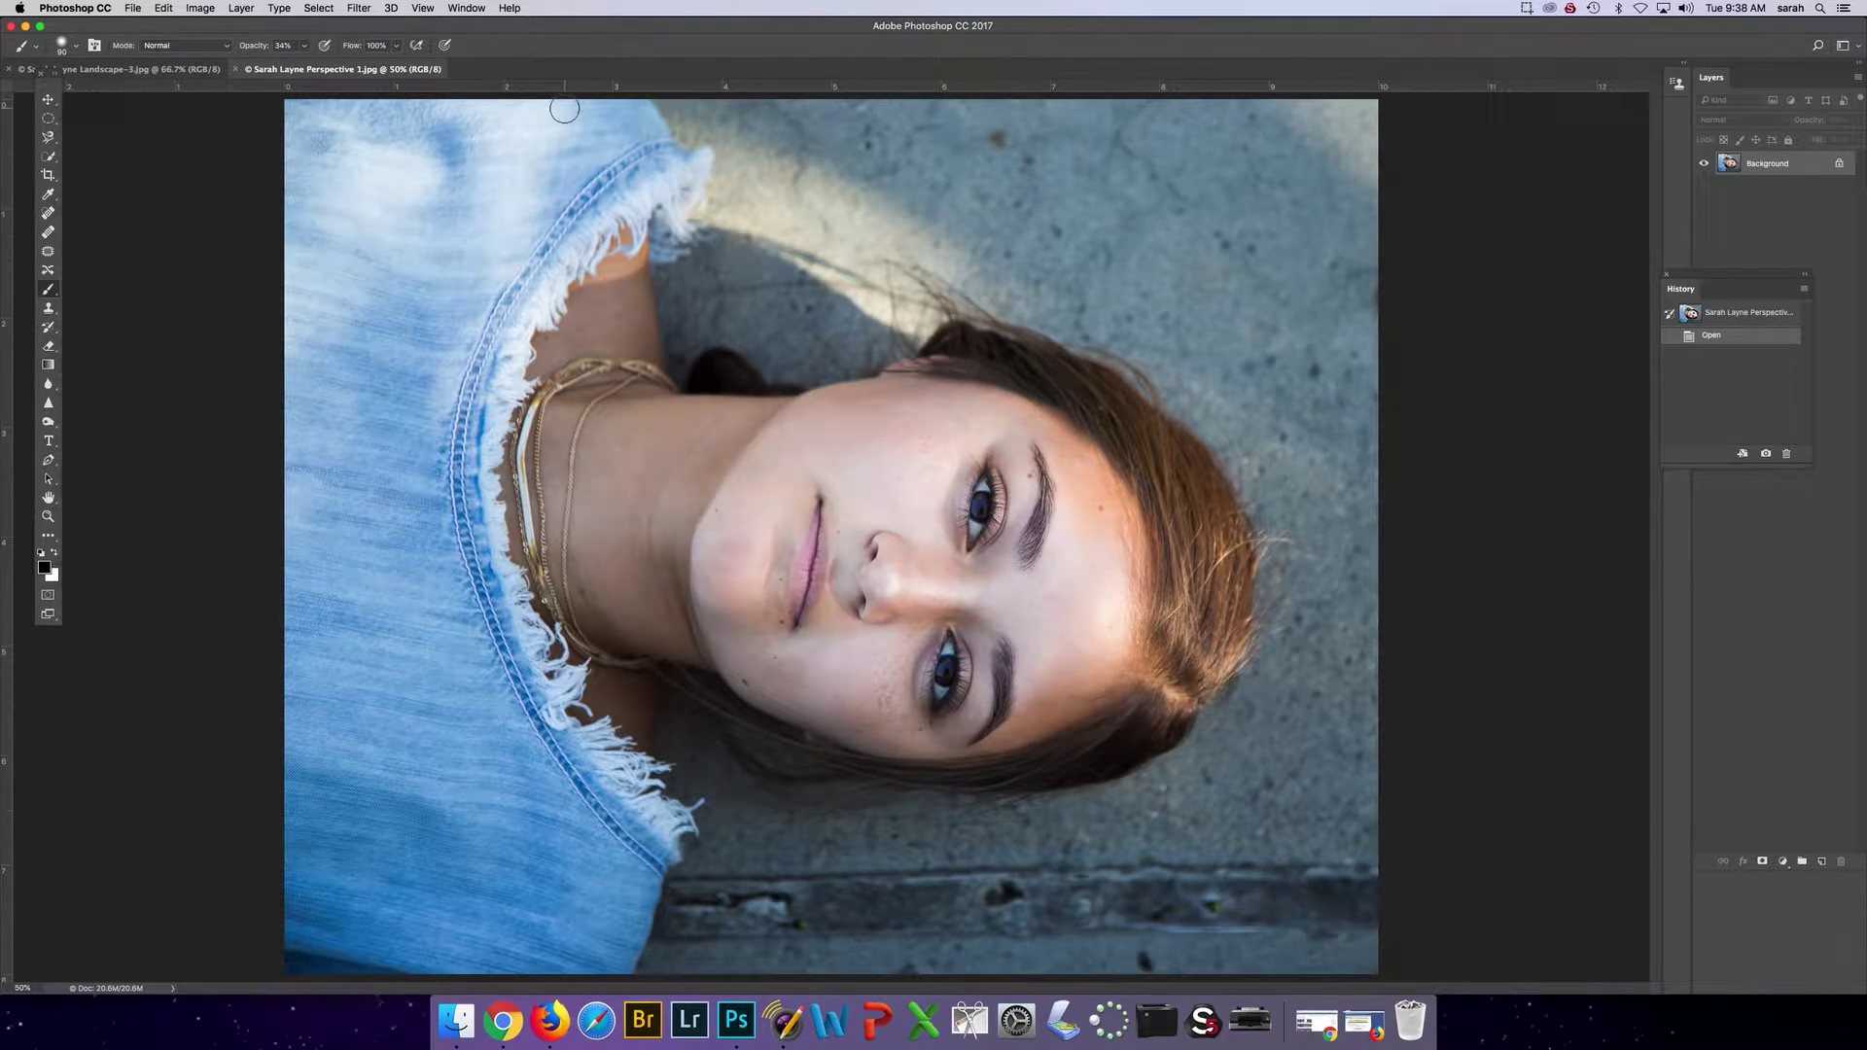
pyautogui.click(195, 70)
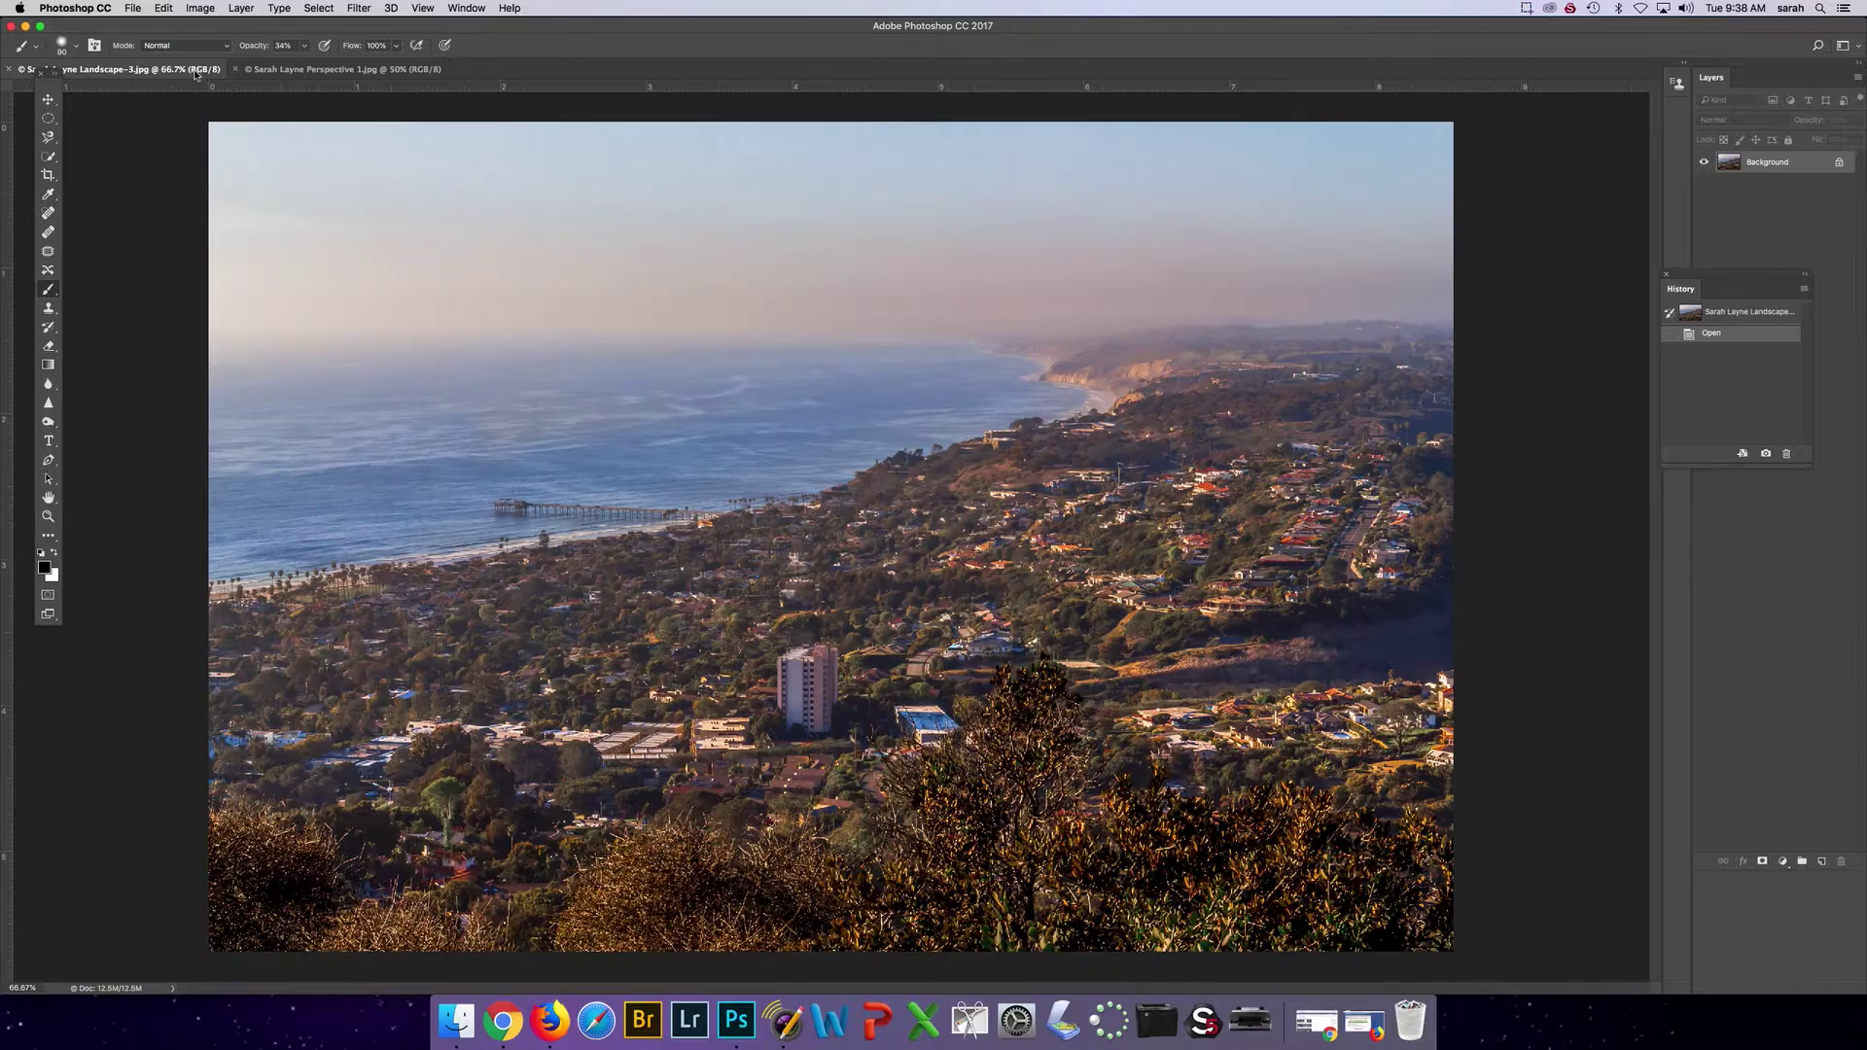
pyautogui.click(286, 70)
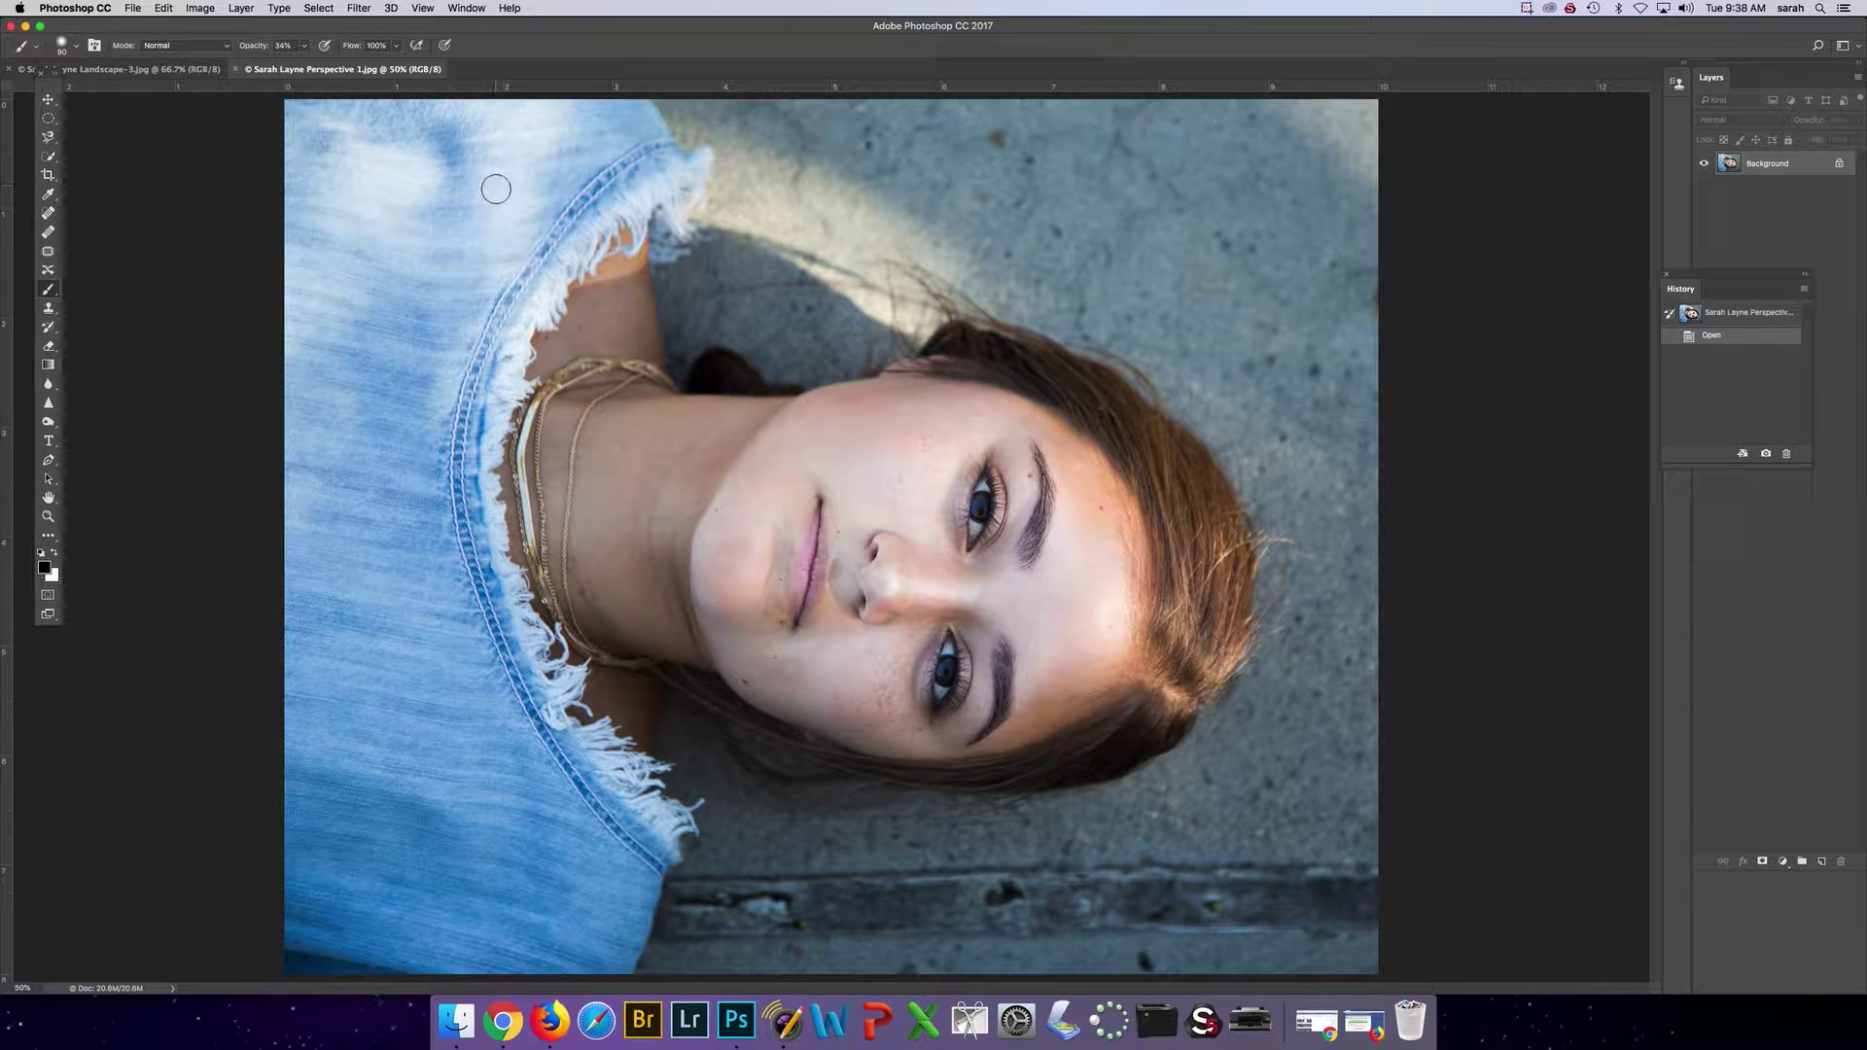
# - Copy the whole portrait and paste it into the landscape document as Layer 1
pyautogui.press('super+a')
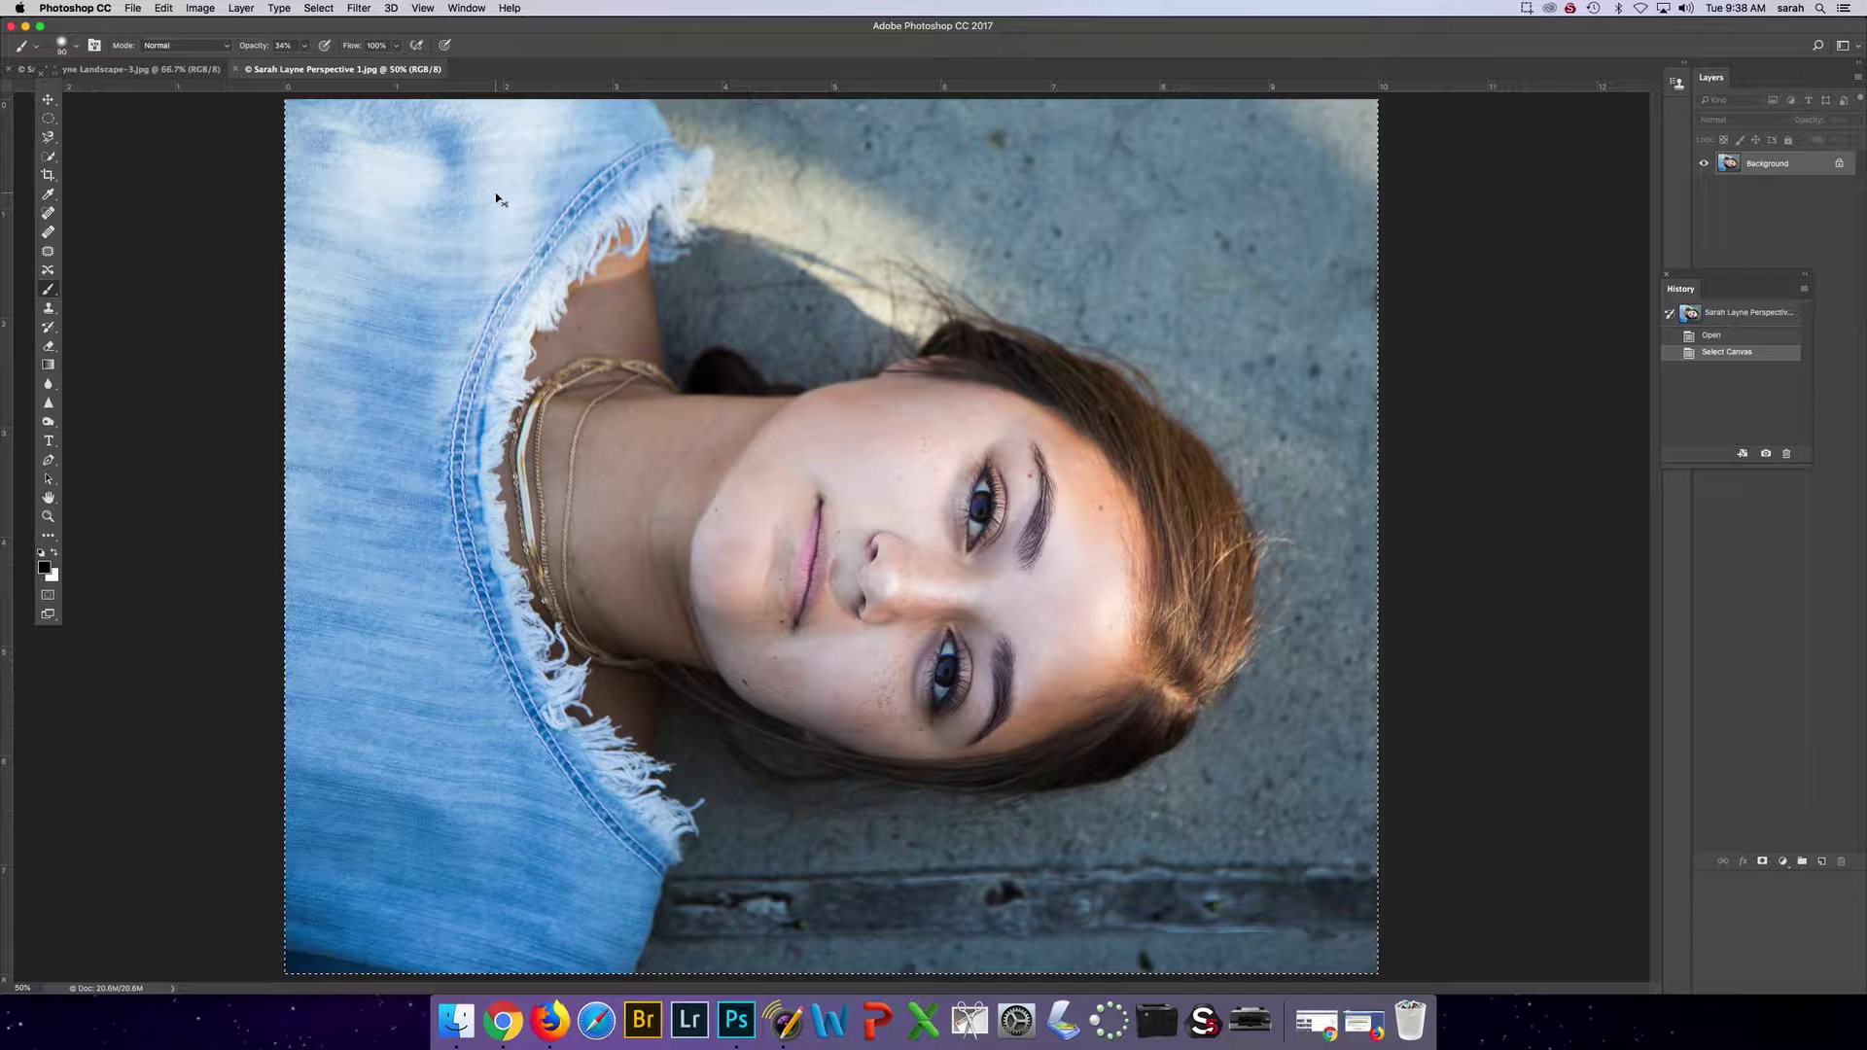
pyautogui.click(113, 74)
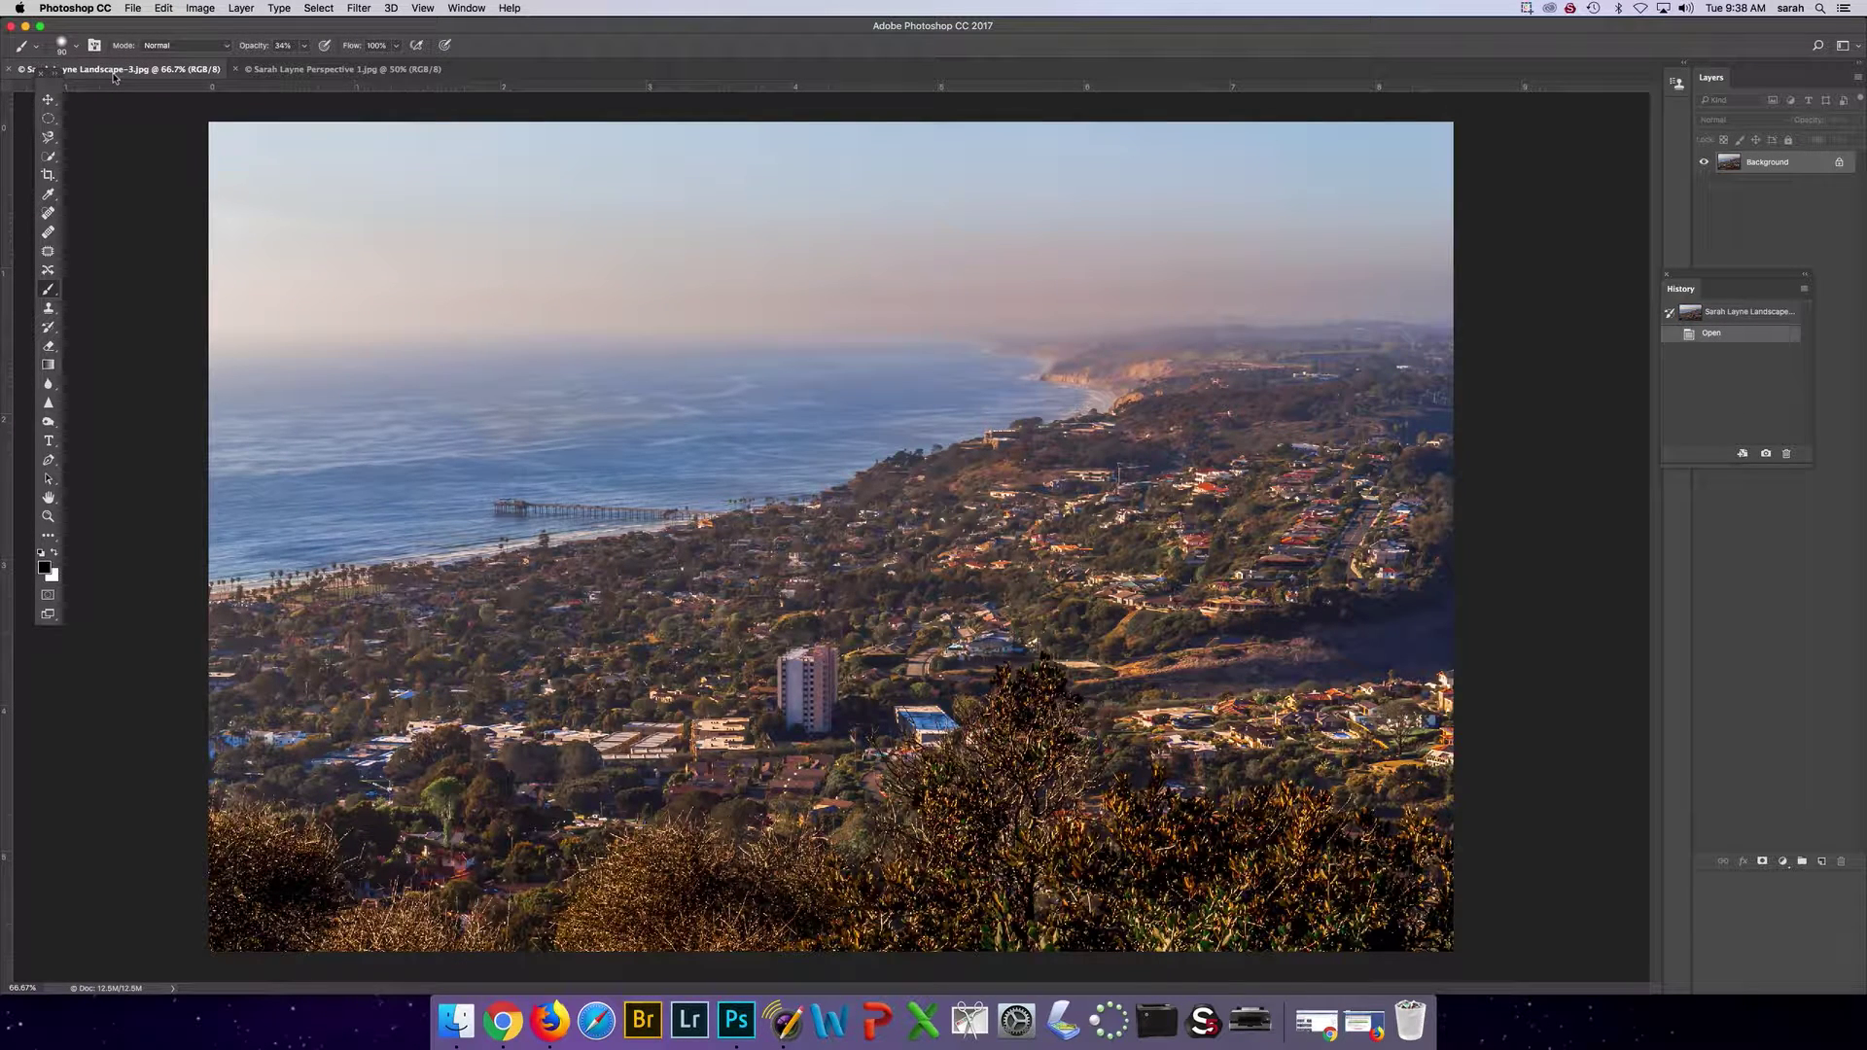
pyautogui.press('super+v')
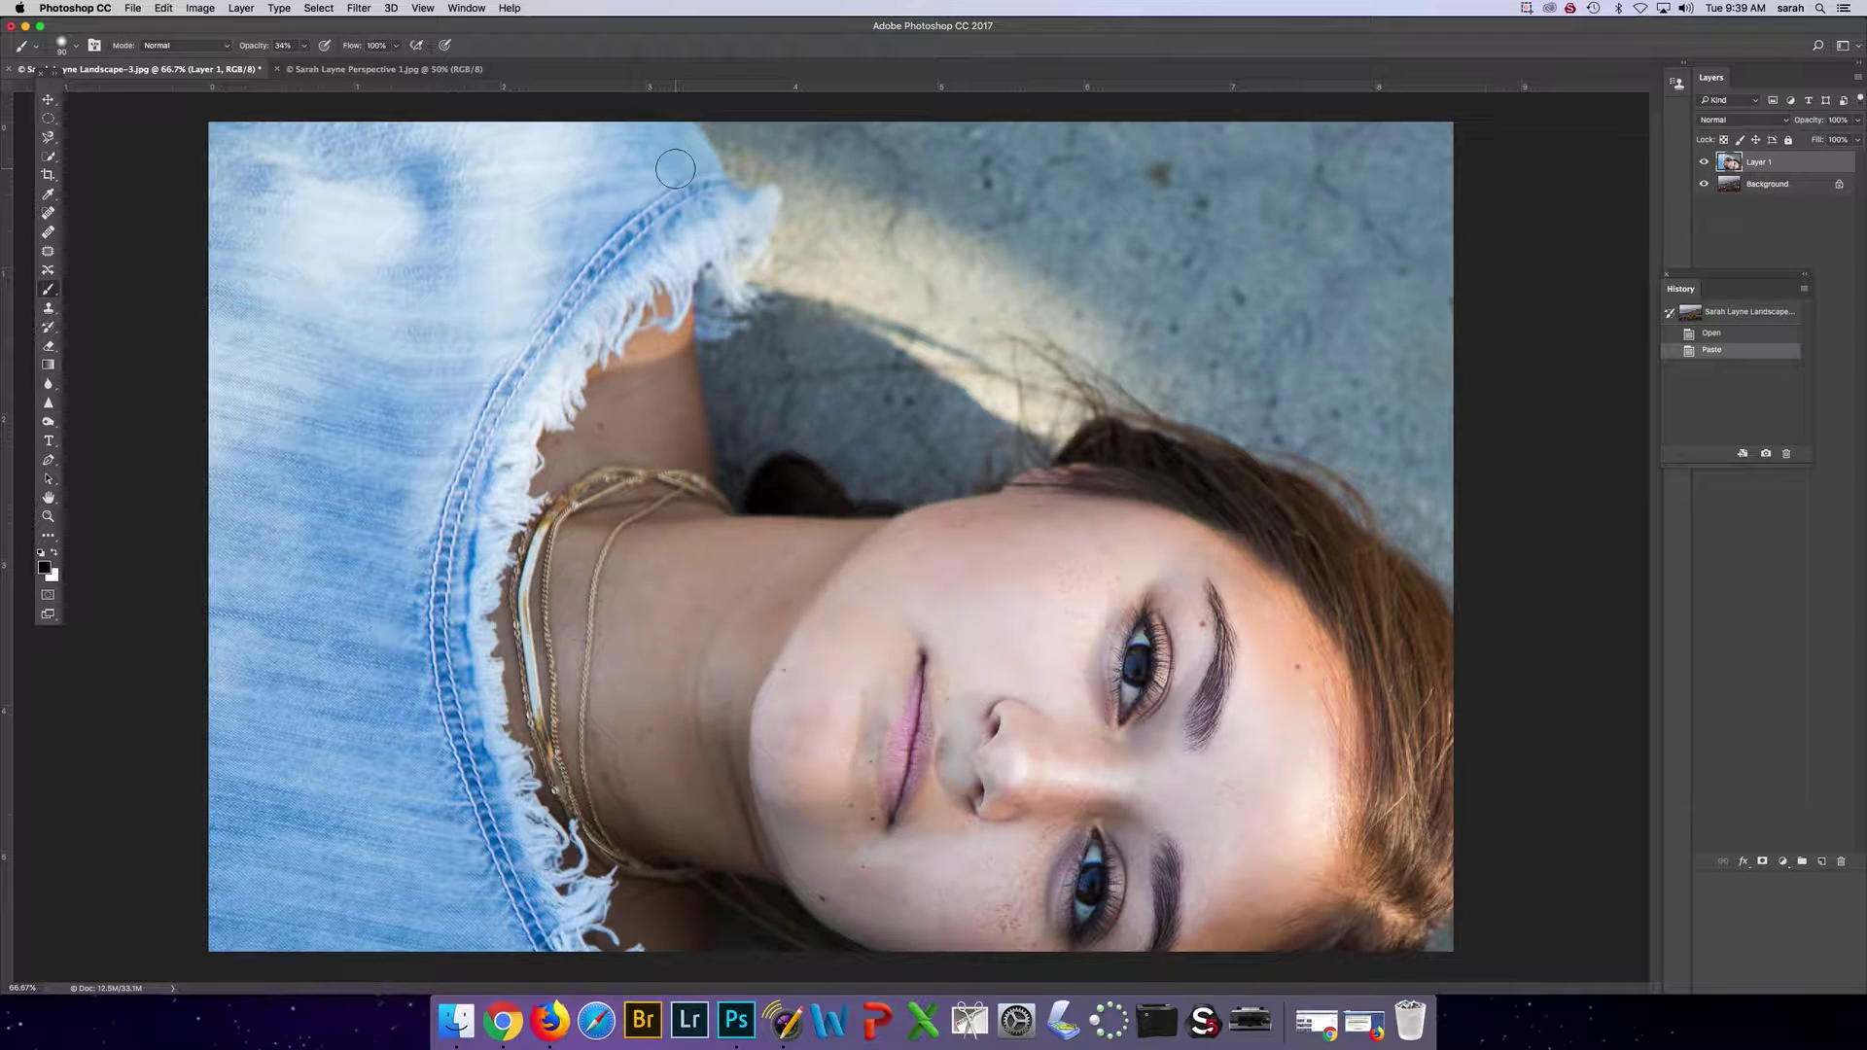
# - Move Layer 1 left and up so the woman's face sits centrally
pyautogui.click(49, 102)
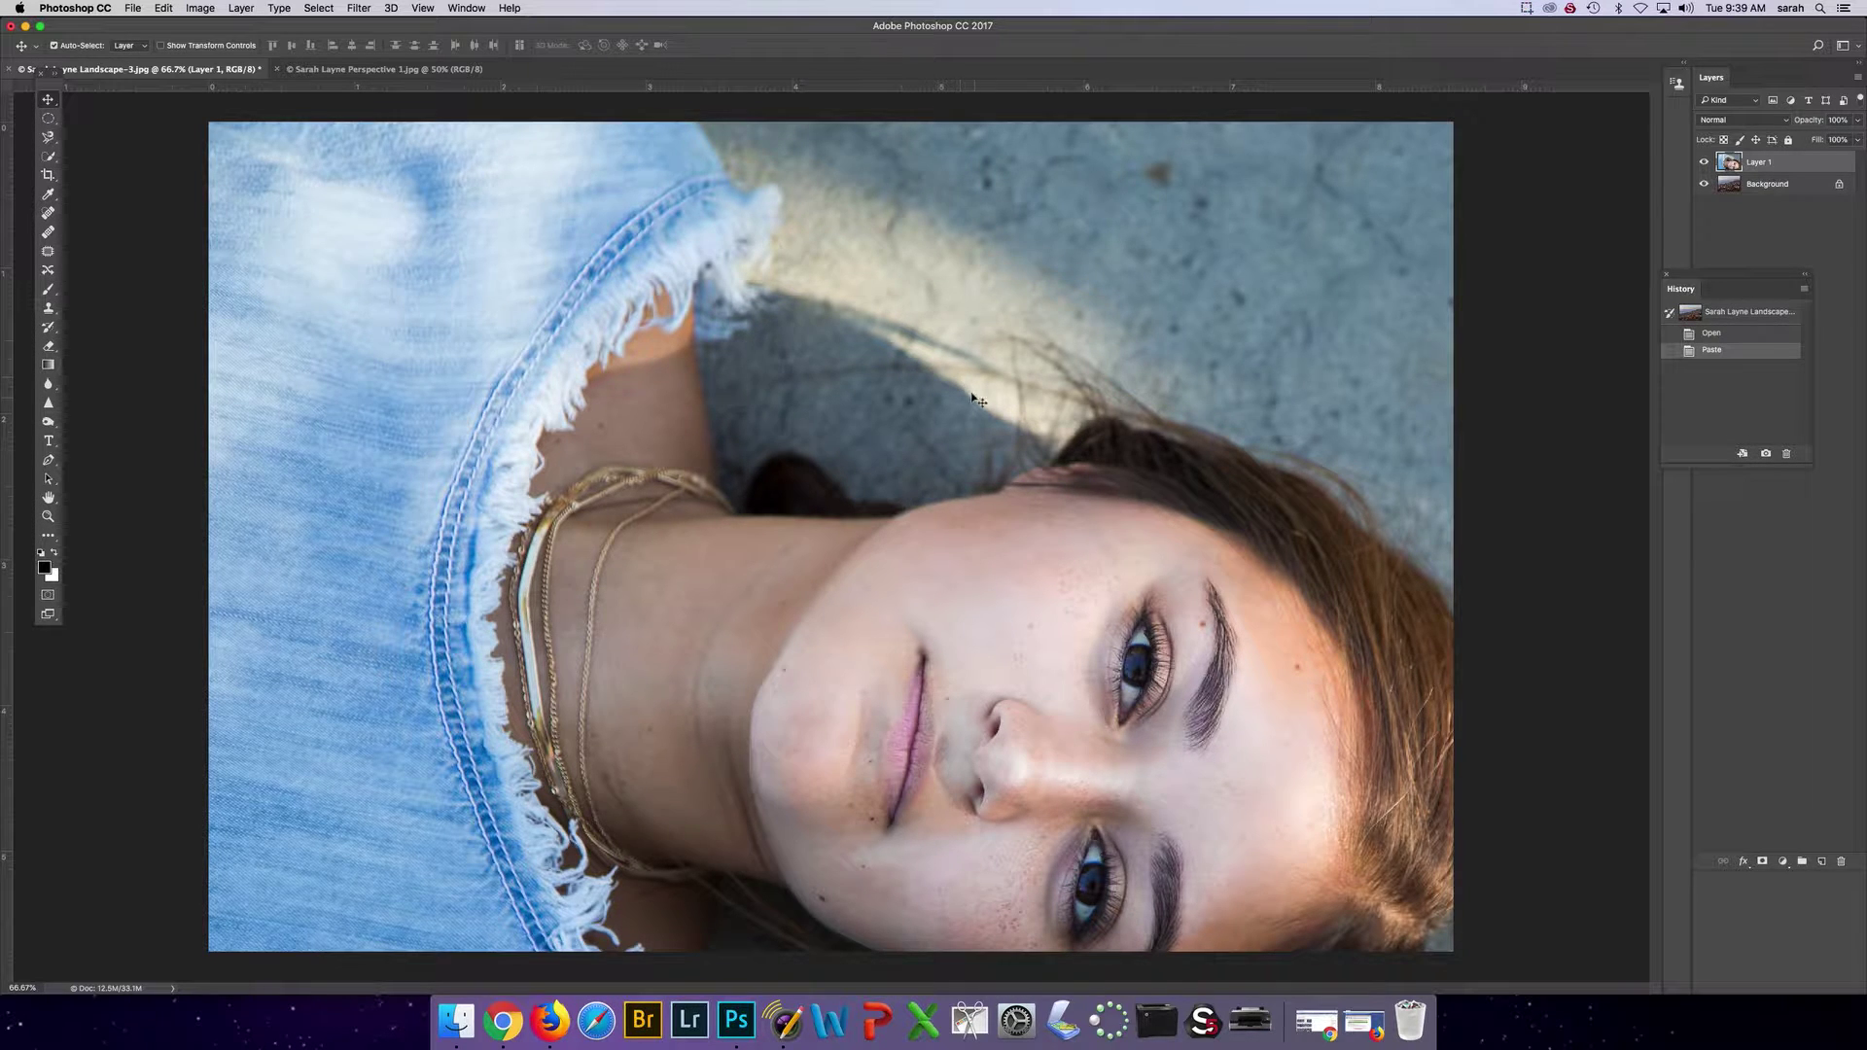
pyautogui.moveTo(973, 399); pyautogui.dragTo(892, 214)
pyautogui.moveTo(1018, 448); pyautogui.dragTo(992, 443)
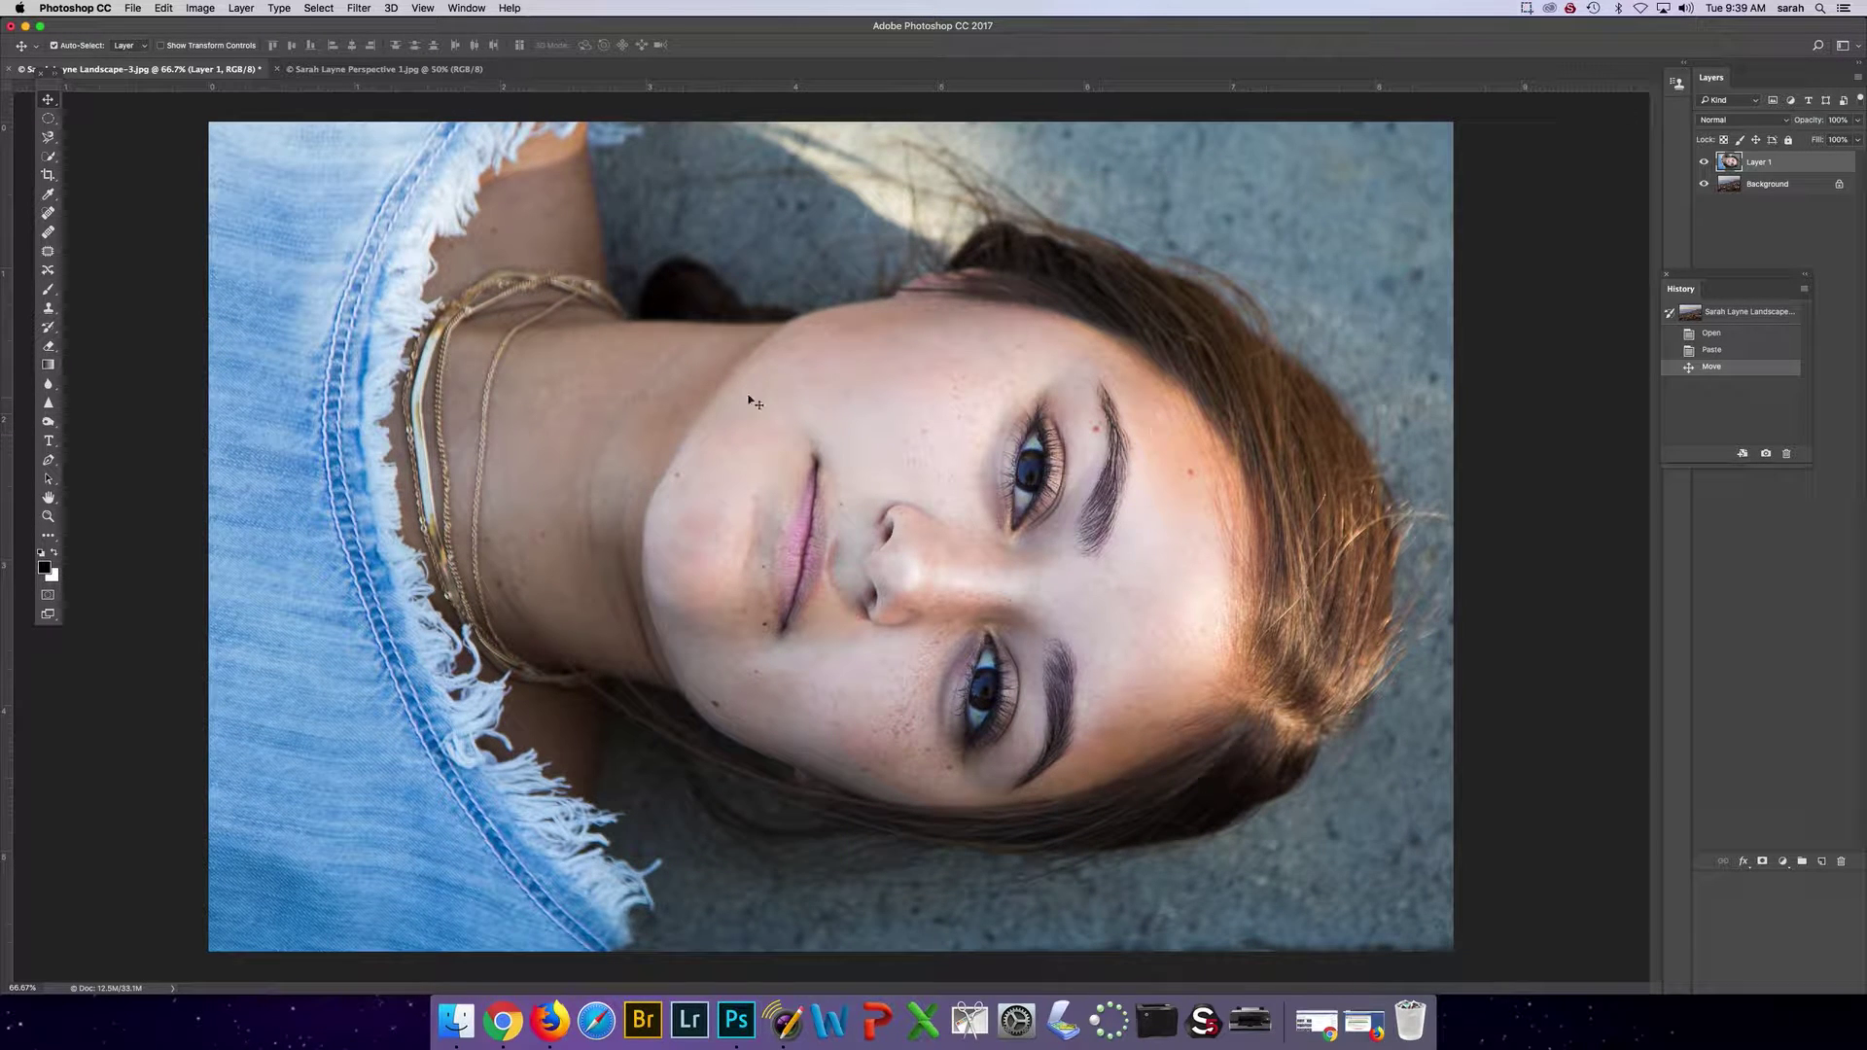
pyautogui.click(50, 120)
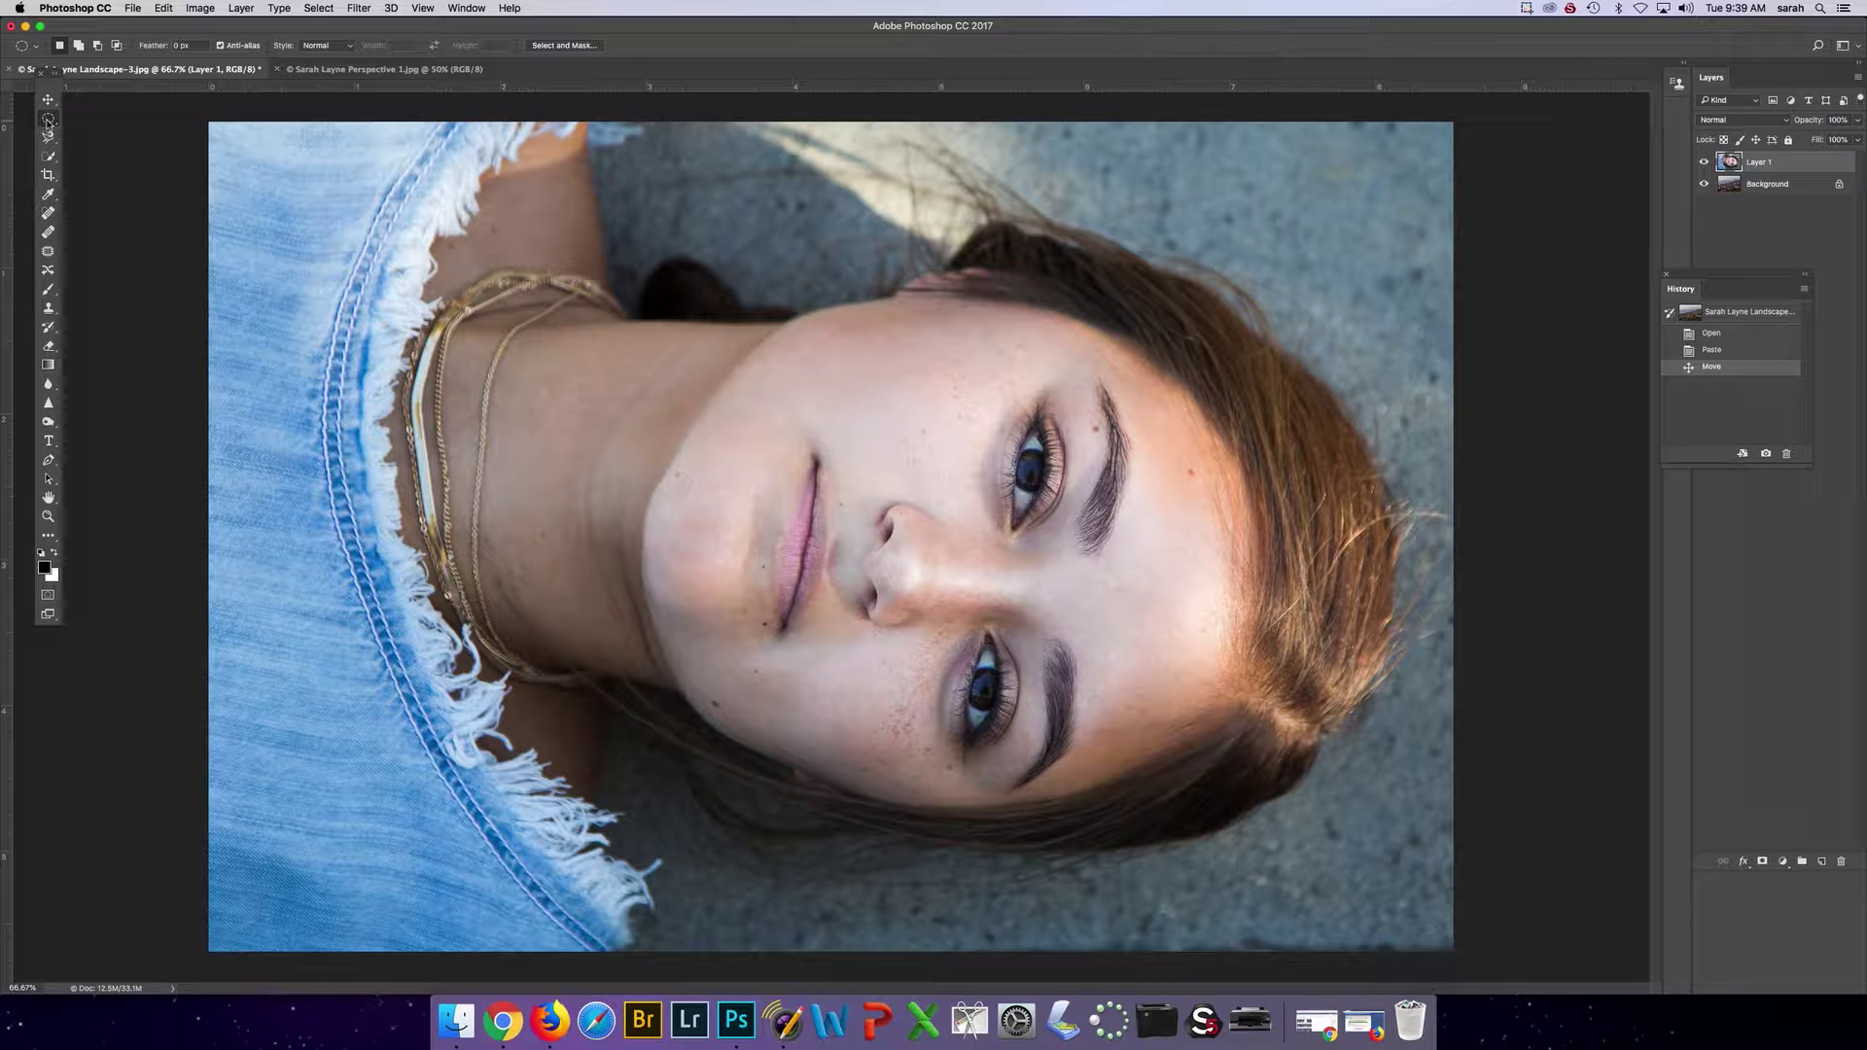
pyautogui.rightClick(53, 122)
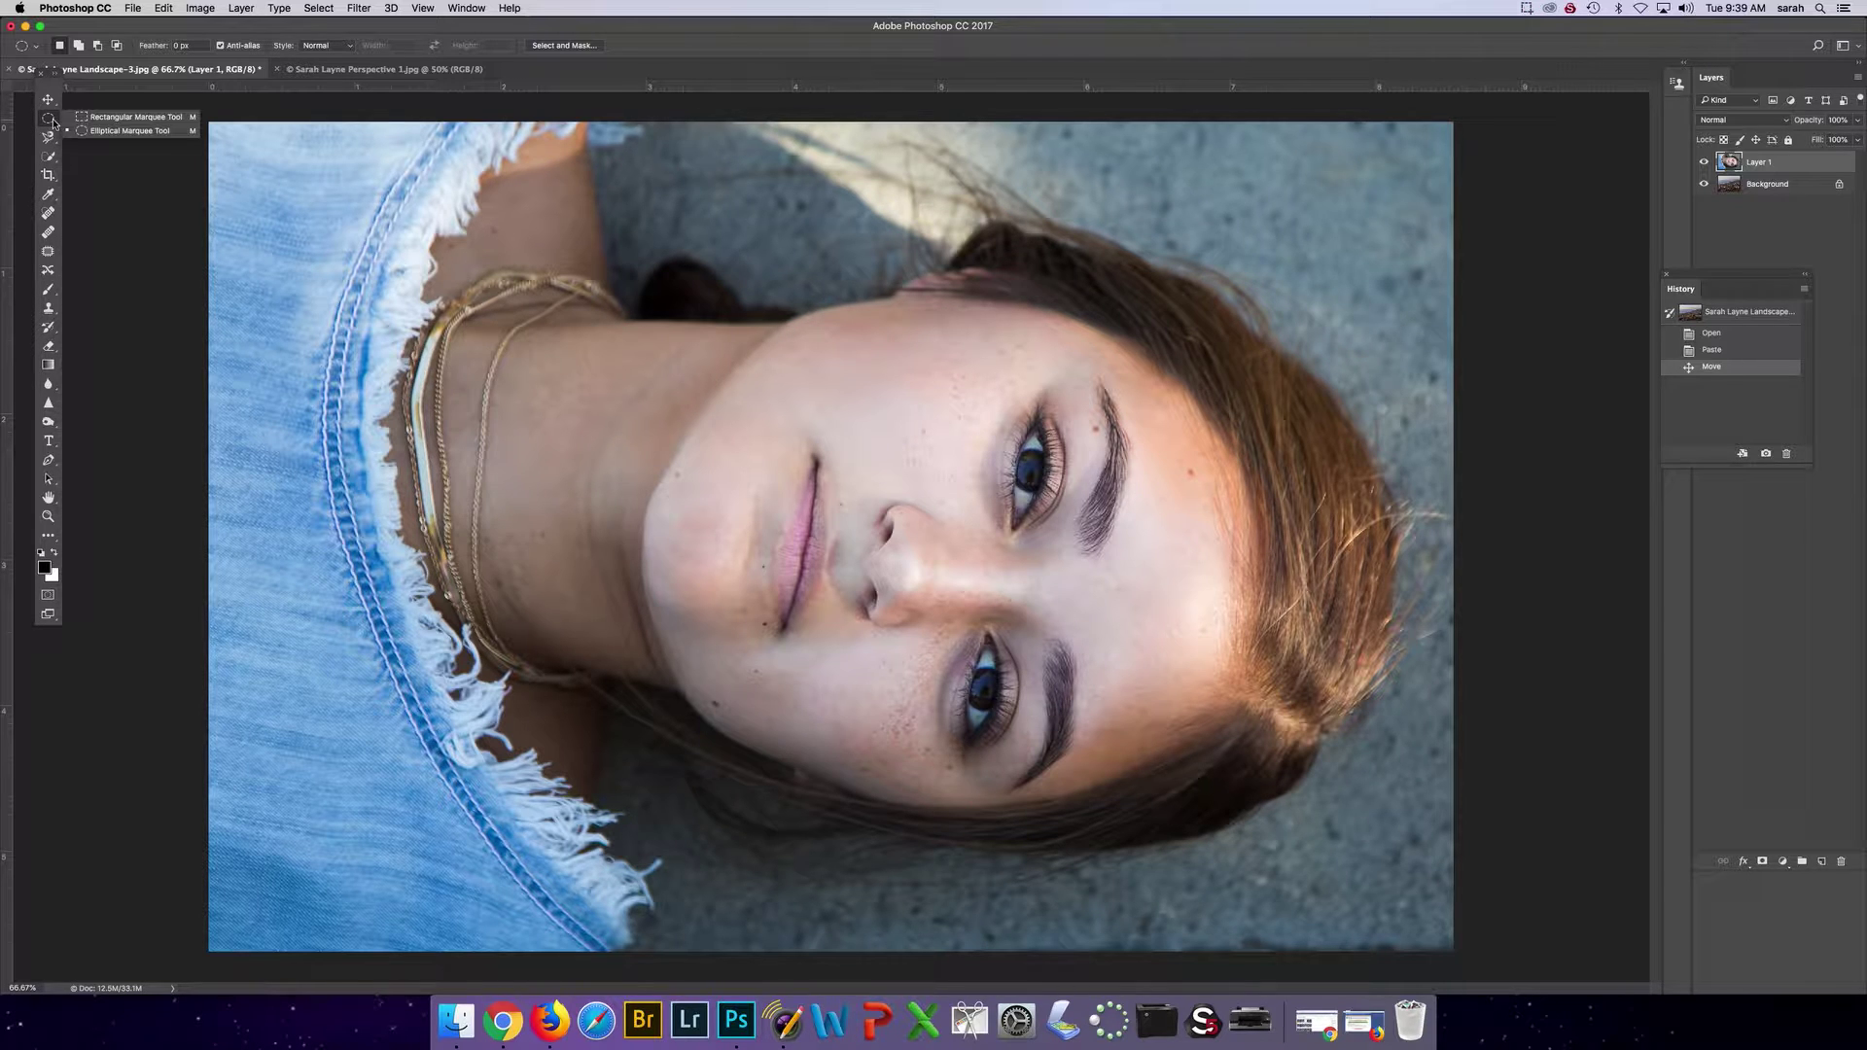
pyautogui.click(105, 116)
pyautogui.moveTo(360, 227); pyautogui.dragTo(1170, 590)
pyautogui.moveTo(1219, 322); pyautogui.dragTo(1401, 520)
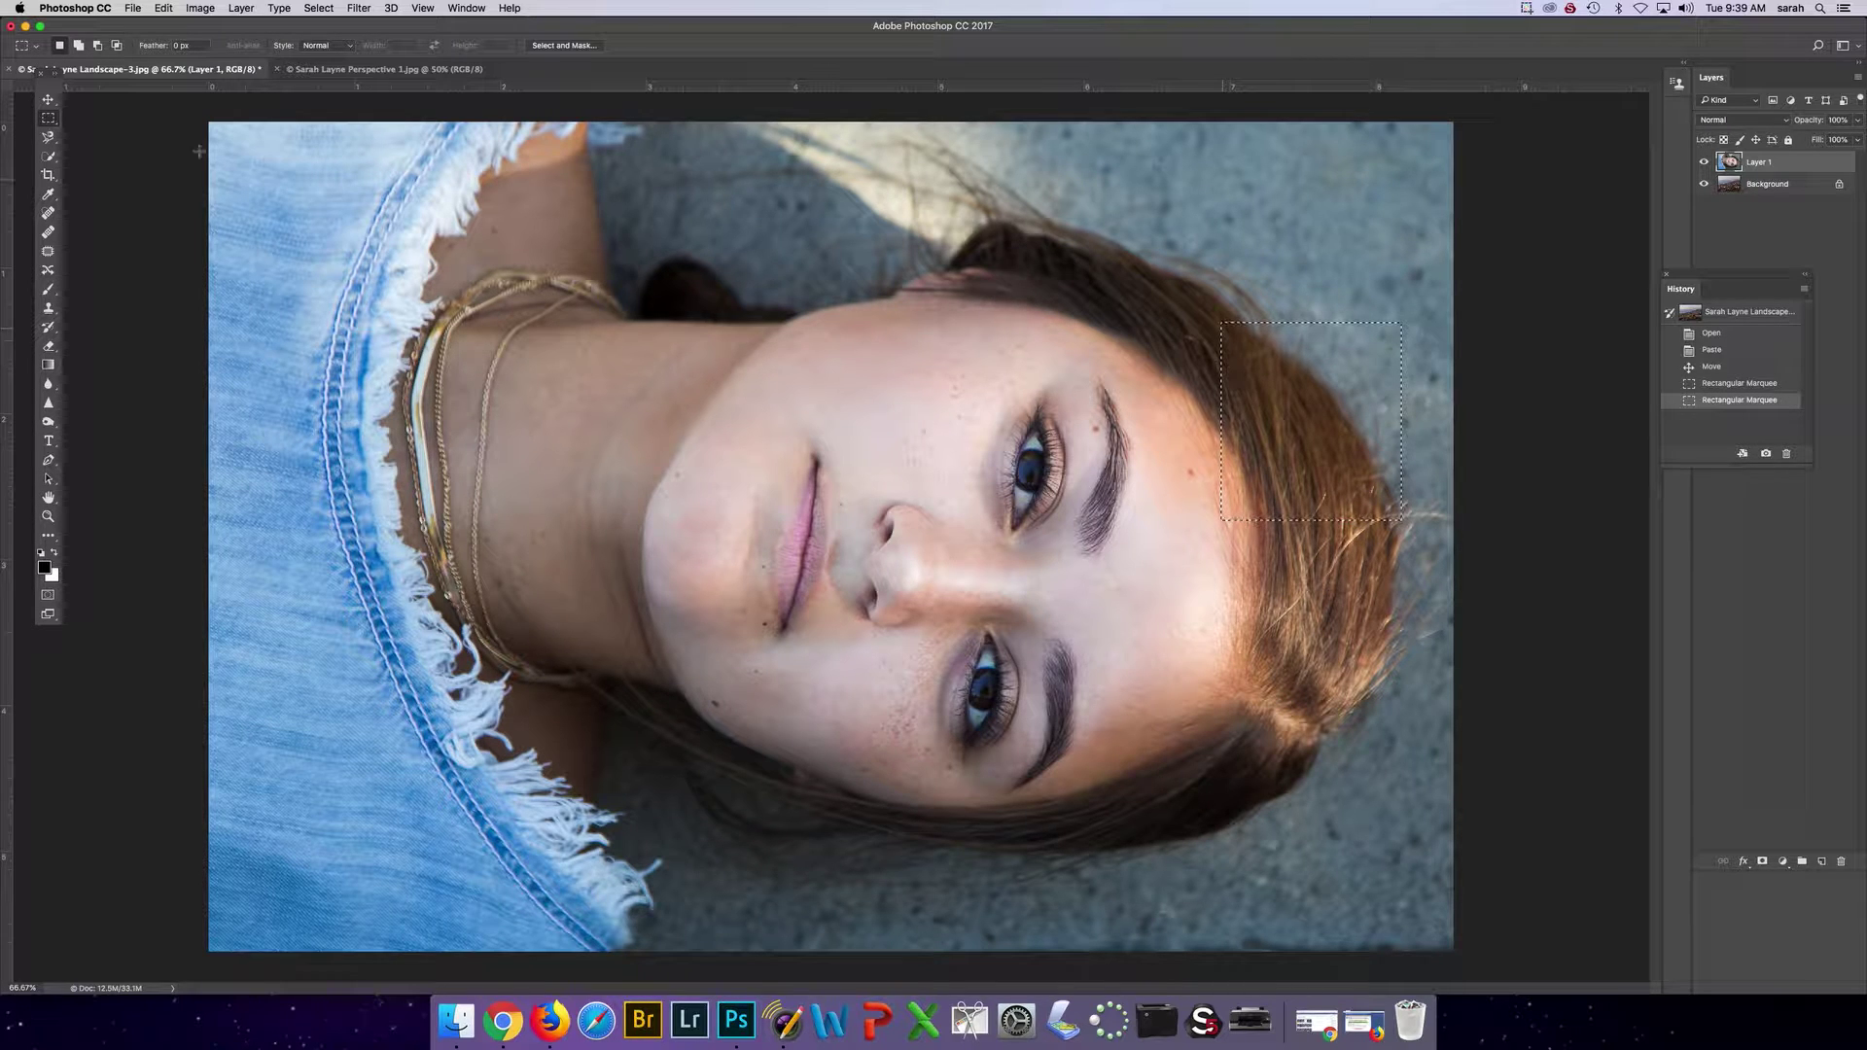
pyautogui.click(54, 123)
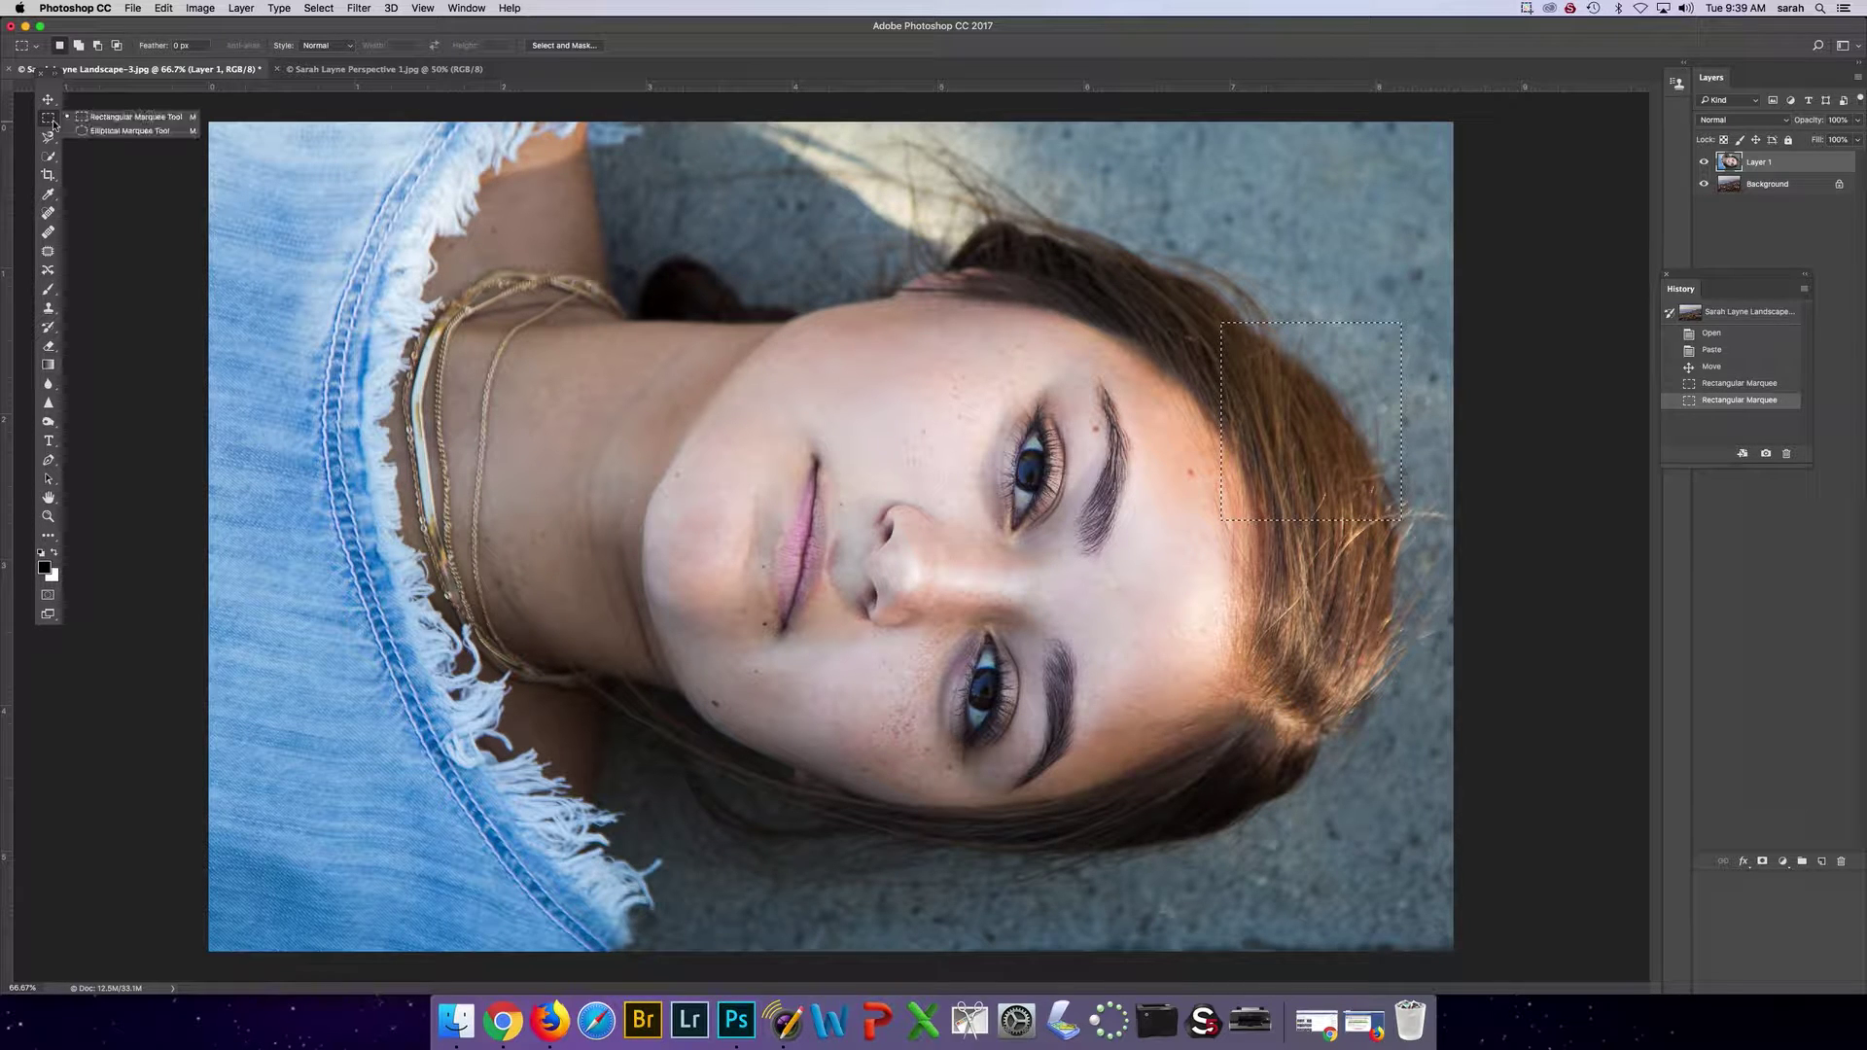
pyautogui.click(117, 137)
pyautogui.moveTo(428, 241); pyautogui.dragTo(1099, 596)
pyautogui.moveTo(1149, 269); pyautogui.dragTo(1400, 538)
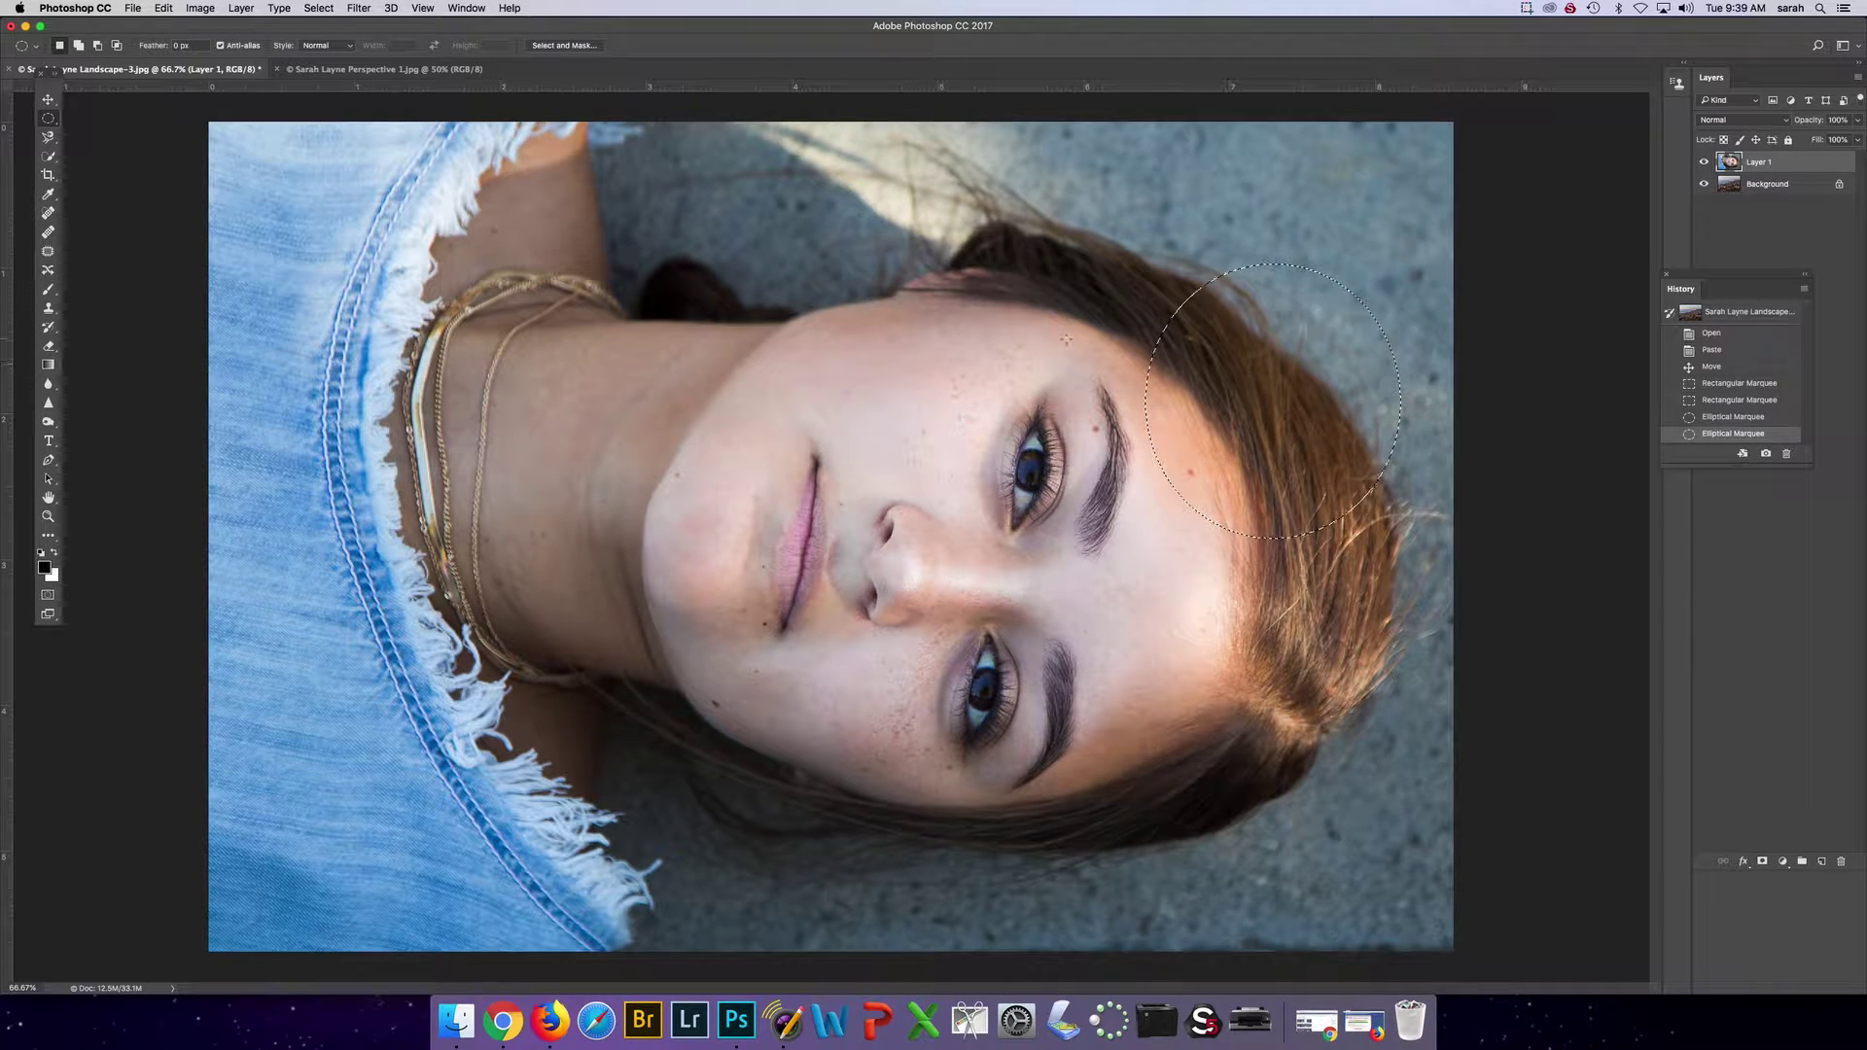
pyautogui.click(1115, 369)
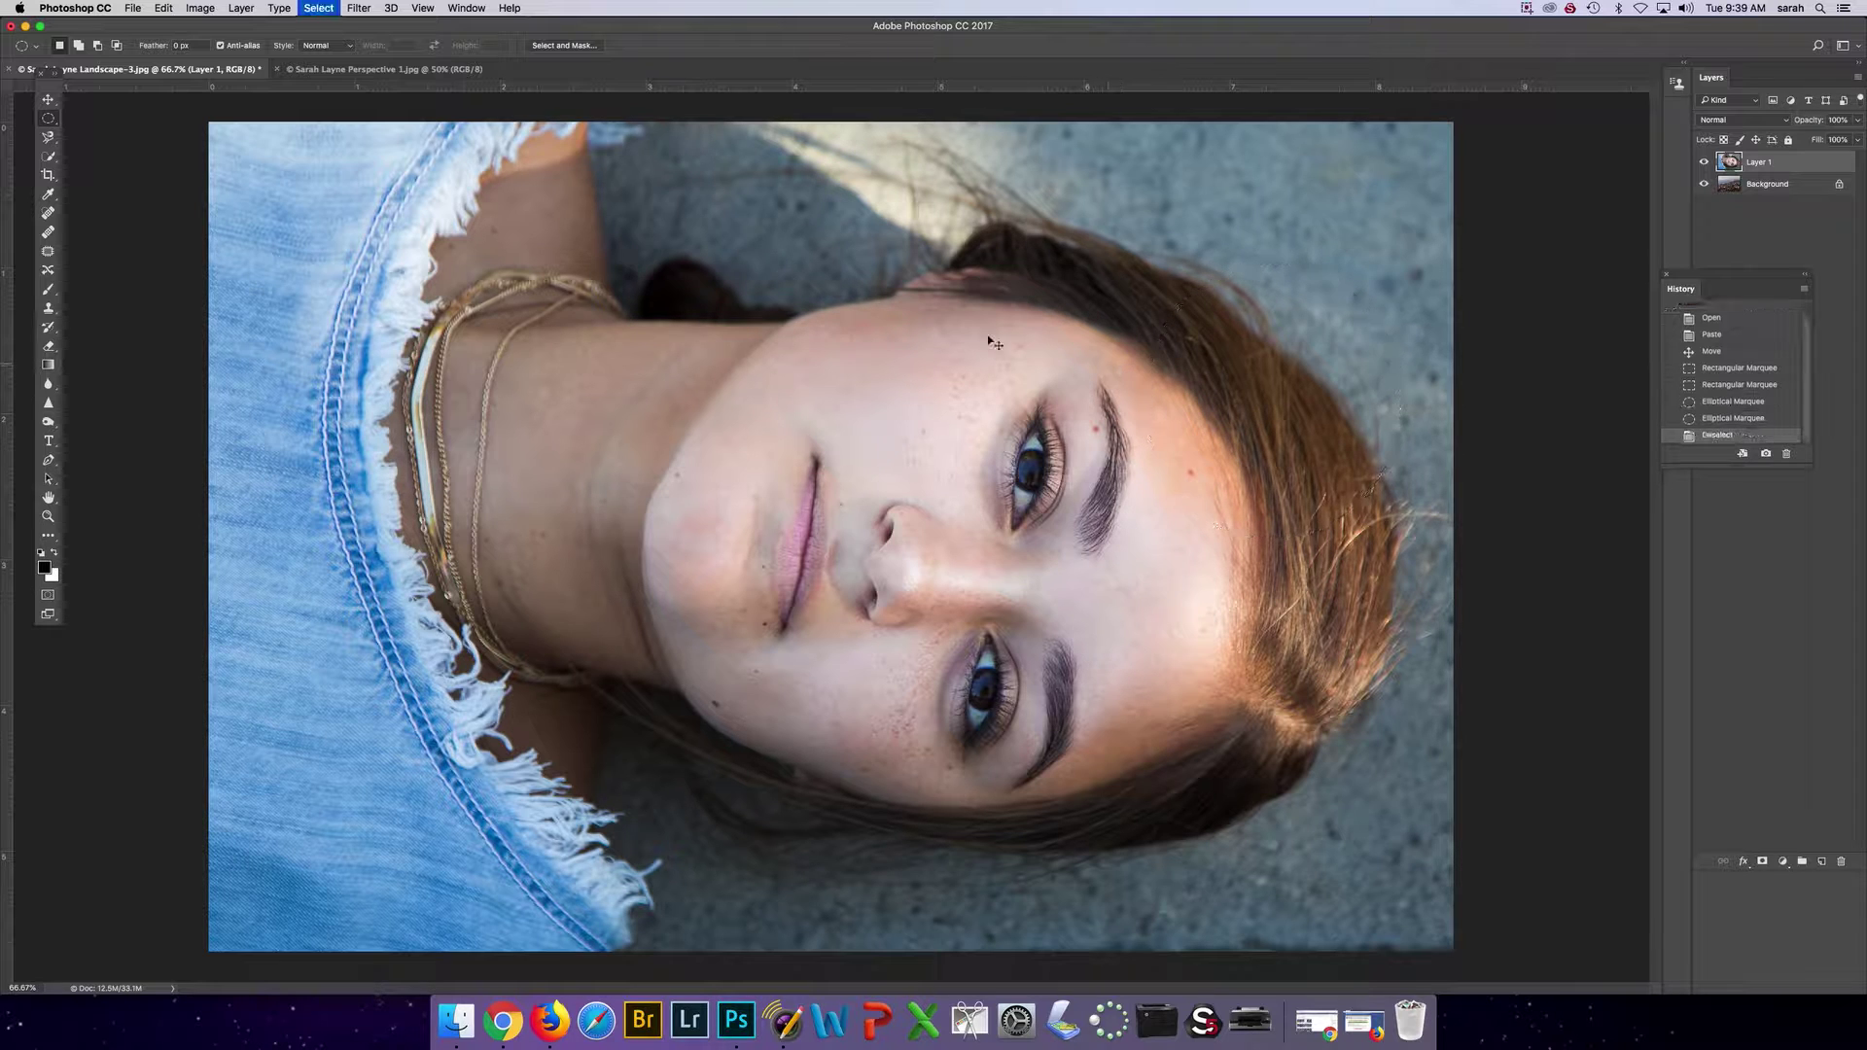
# - Switch to the freehand Lasso Tool and discard a first trial selection near the neck
pyautogui.click(49, 140)
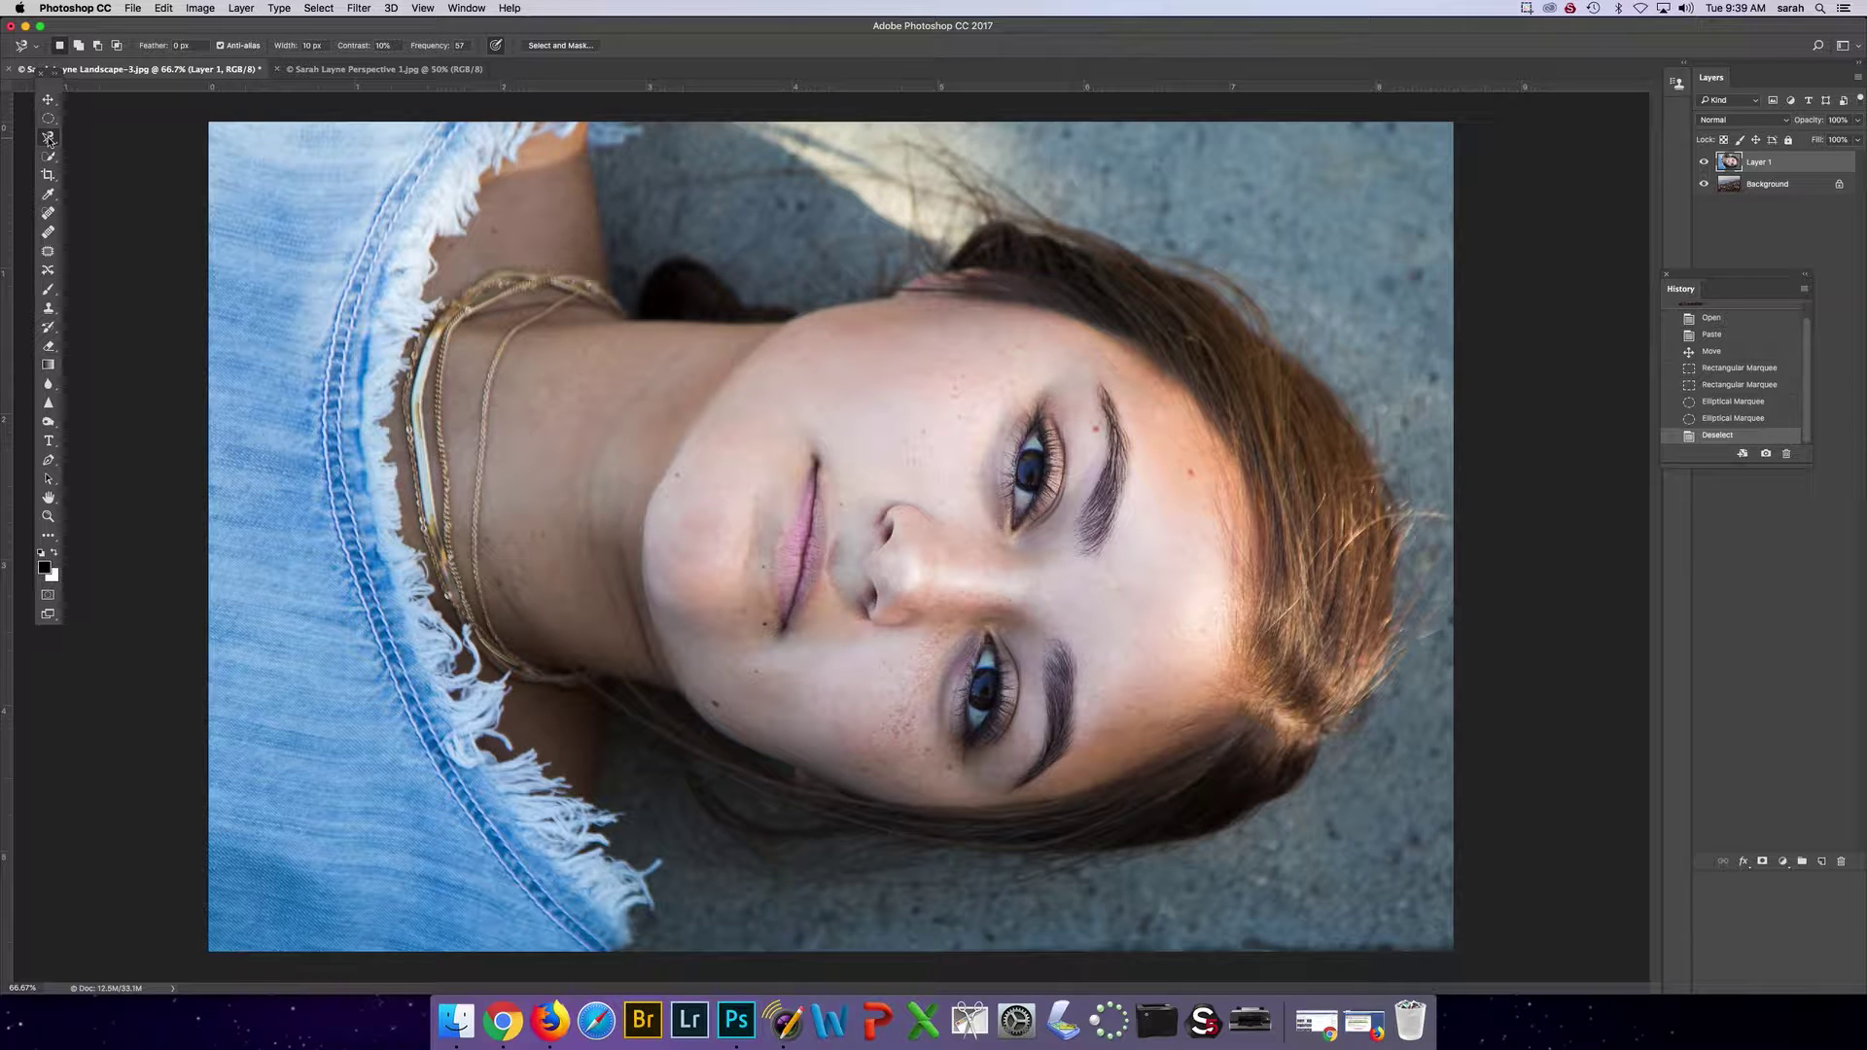
pyautogui.rightClick(49, 140)
pyautogui.click(101, 142)
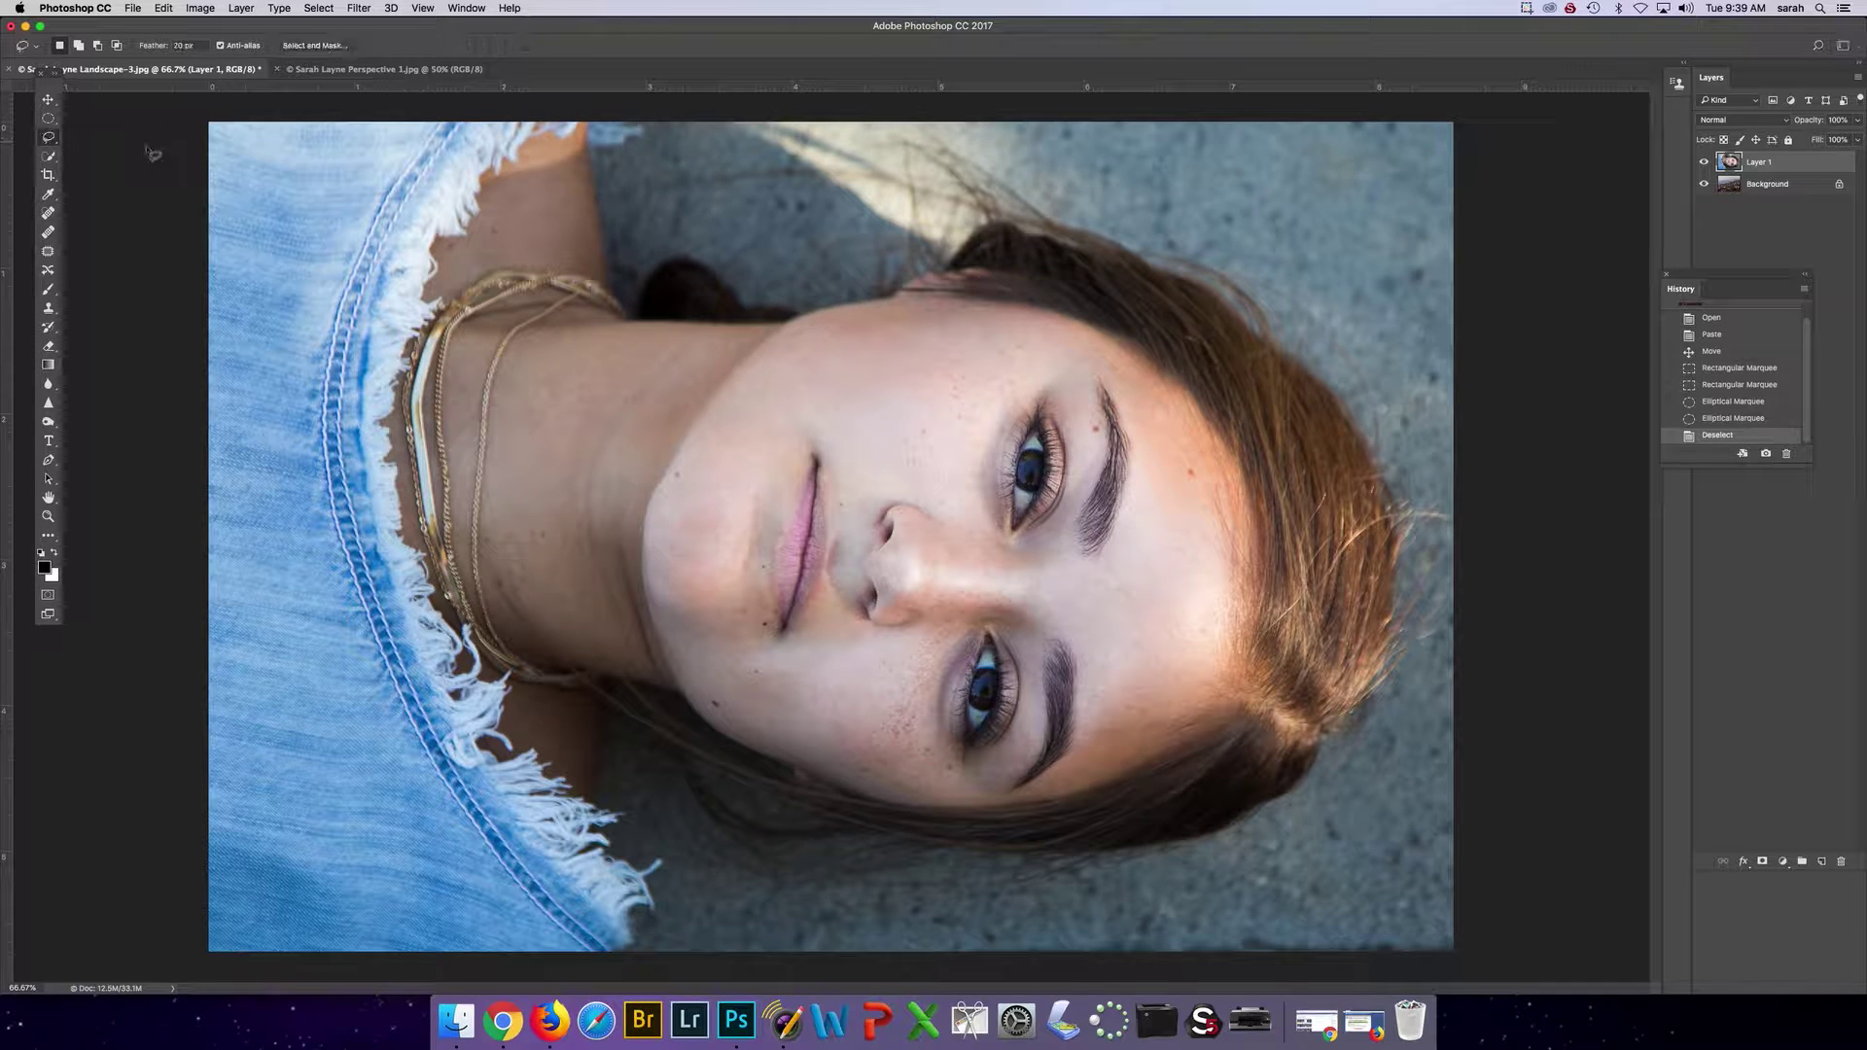
pyautogui.moveTo(590, 126)
pyautogui.mouseDown()
pyautogui.moveTo(622, 297)
pyautogui.moveTo(681, 319)
pyautogui.moveTo(814, 307)
pyautogui.moveTo(941, 238)
pyautogui.moveTo(1109, 251)
pyautogui.moveTo(948, 226)
pyautogui.mouseUp()
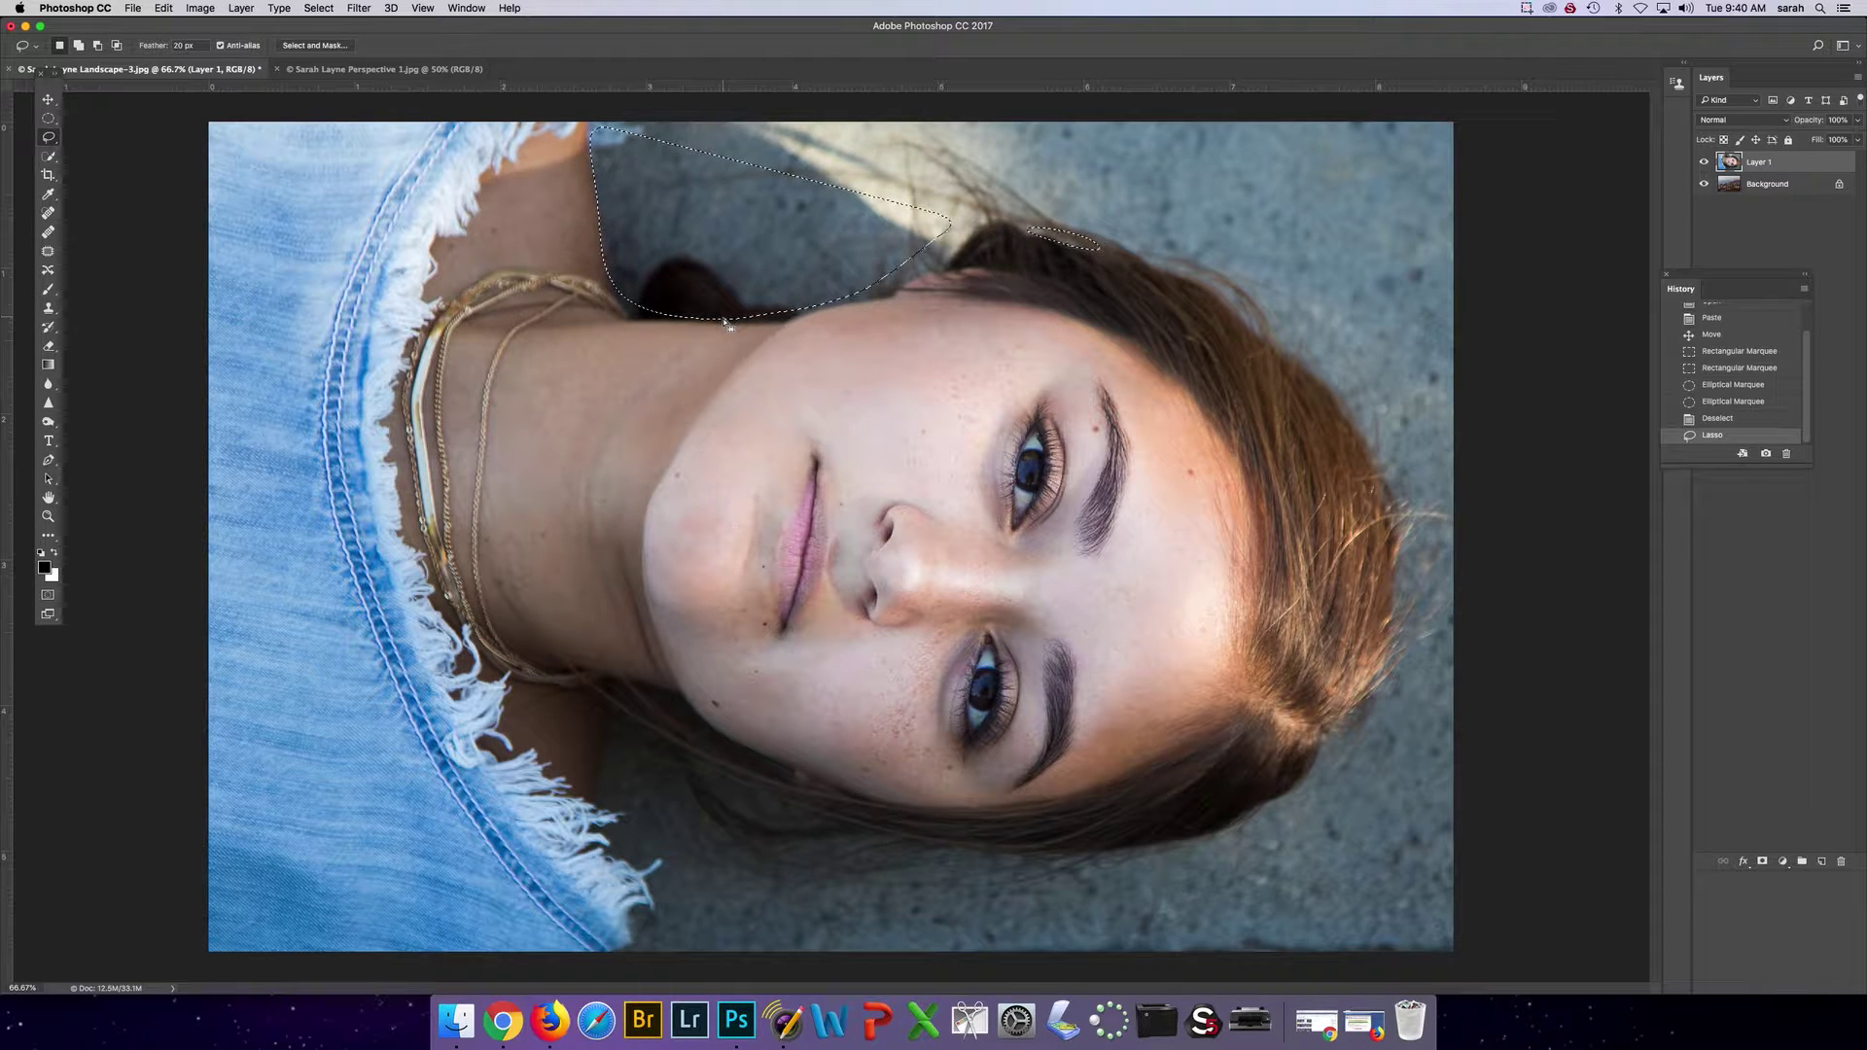
pyautogui.press('super+d')
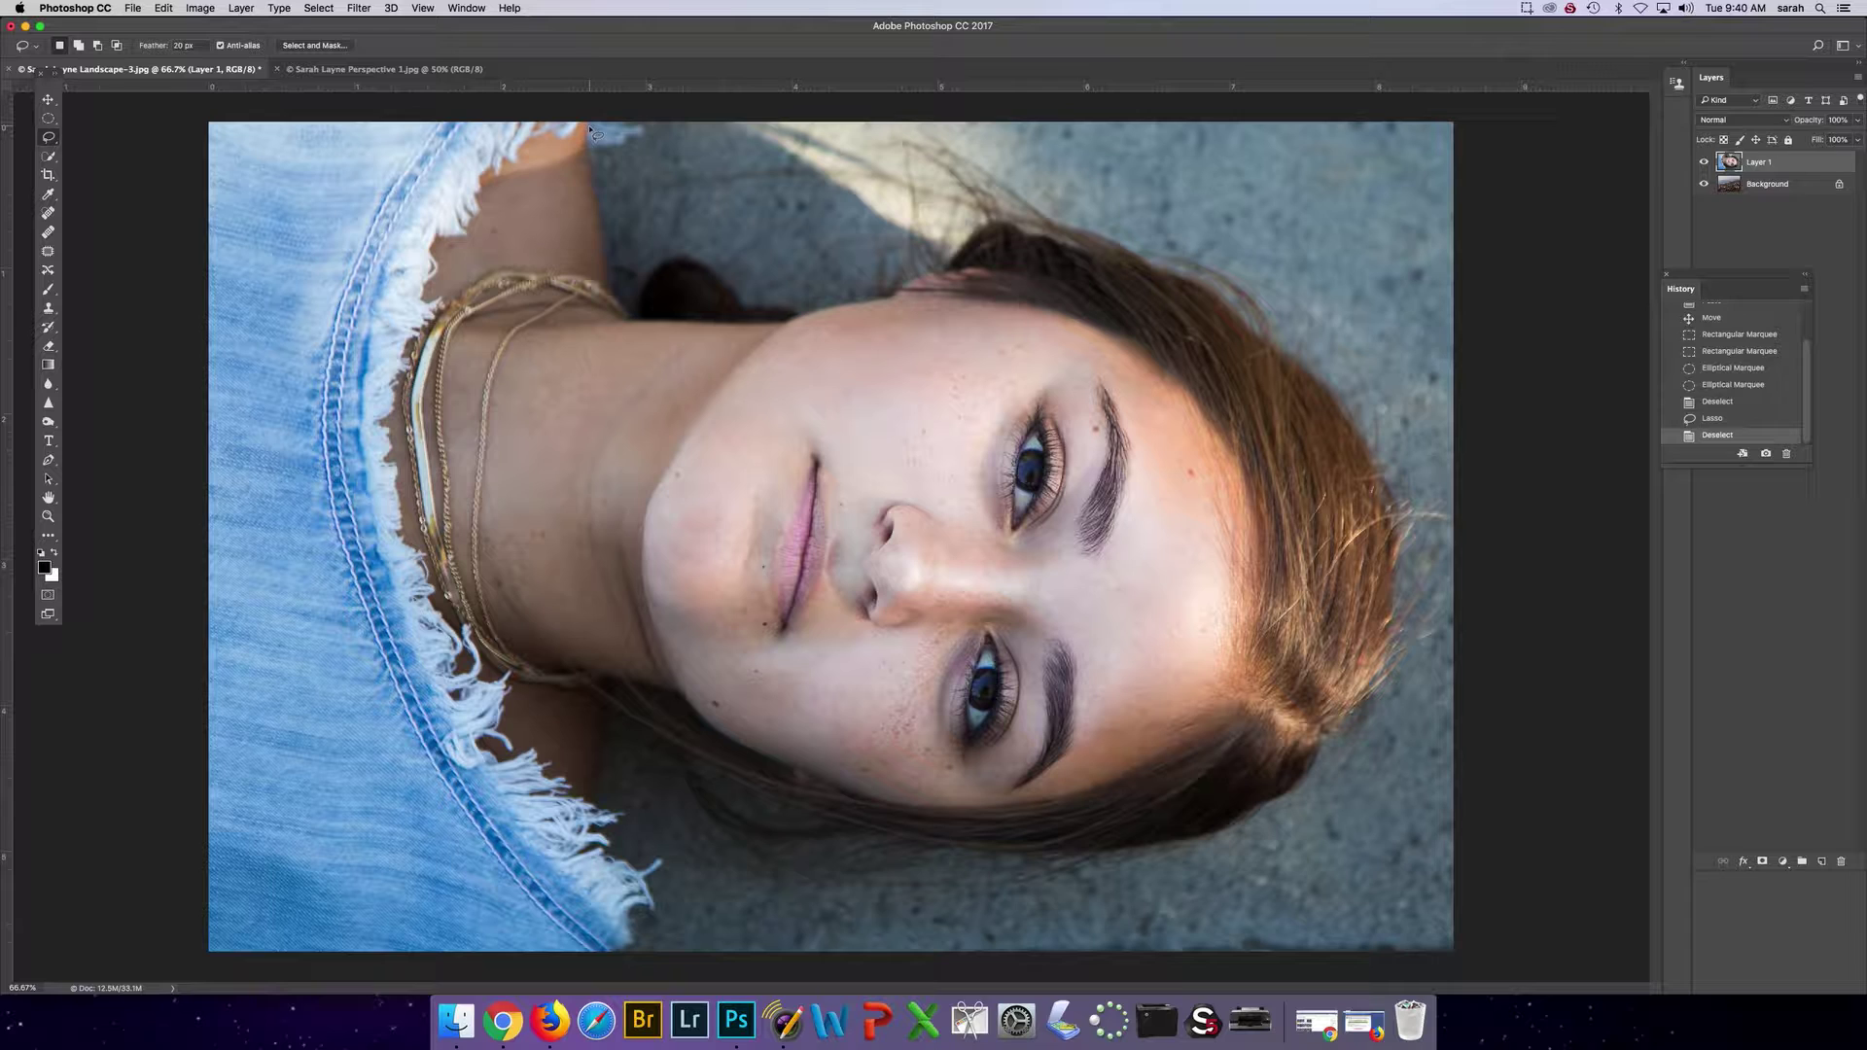
# - Trace a freehand lasso around the woman's head, hair and denim shoulder
pyautogui.moveTo(589, 127)
pyautogui.mouseDown()
pyautogui.moveTo(662, 279)
pyautogui.moveTo(870, 325)
pyautogui.moveTo(987, 258)
pyautogui.moveTo(1231, 270)
pyautogui.moveTo(1374, 400)
pyautogui.mouseUp()
pyautogui.moveTo(1406, 741)
pyautogui.mouseDown()
pyautogui.moveTo(1250, 835)
pyautogui.moveTo(1025, 864)
pyautogui.moveTo(542, 696)
pyautogui.moveTo(604, 806)
pyautogui.moveTo(637, 937)
pyautogui.mouseUp()
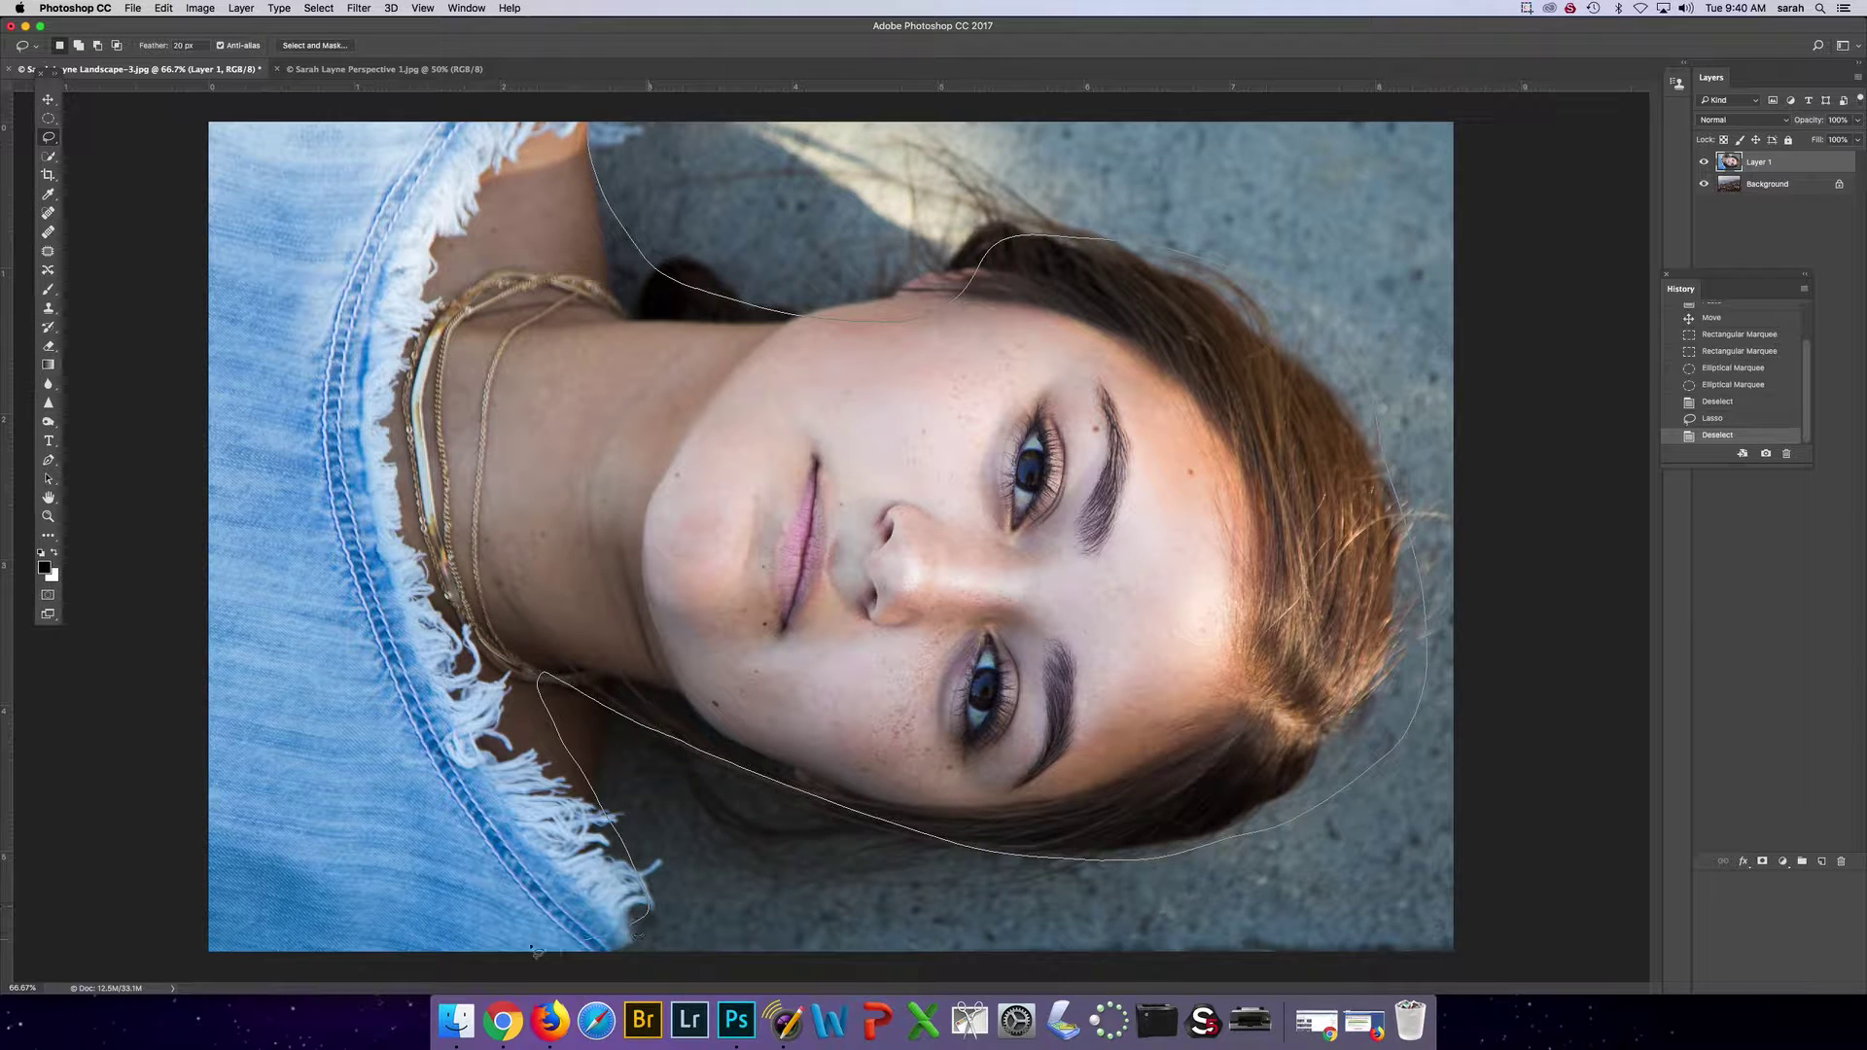
pyautogui.moveTo(255, 701)
pyautogui.mouseDown()
pyautogui.moveTo(249, 493)
pyautogui.moveTo(286, 278)
pyautogui.moveTo(358, 156)
pyautogui.moveTo(461, 106)
pyautogui.moveTo(598, 136)
pyautogui.mouseUp()
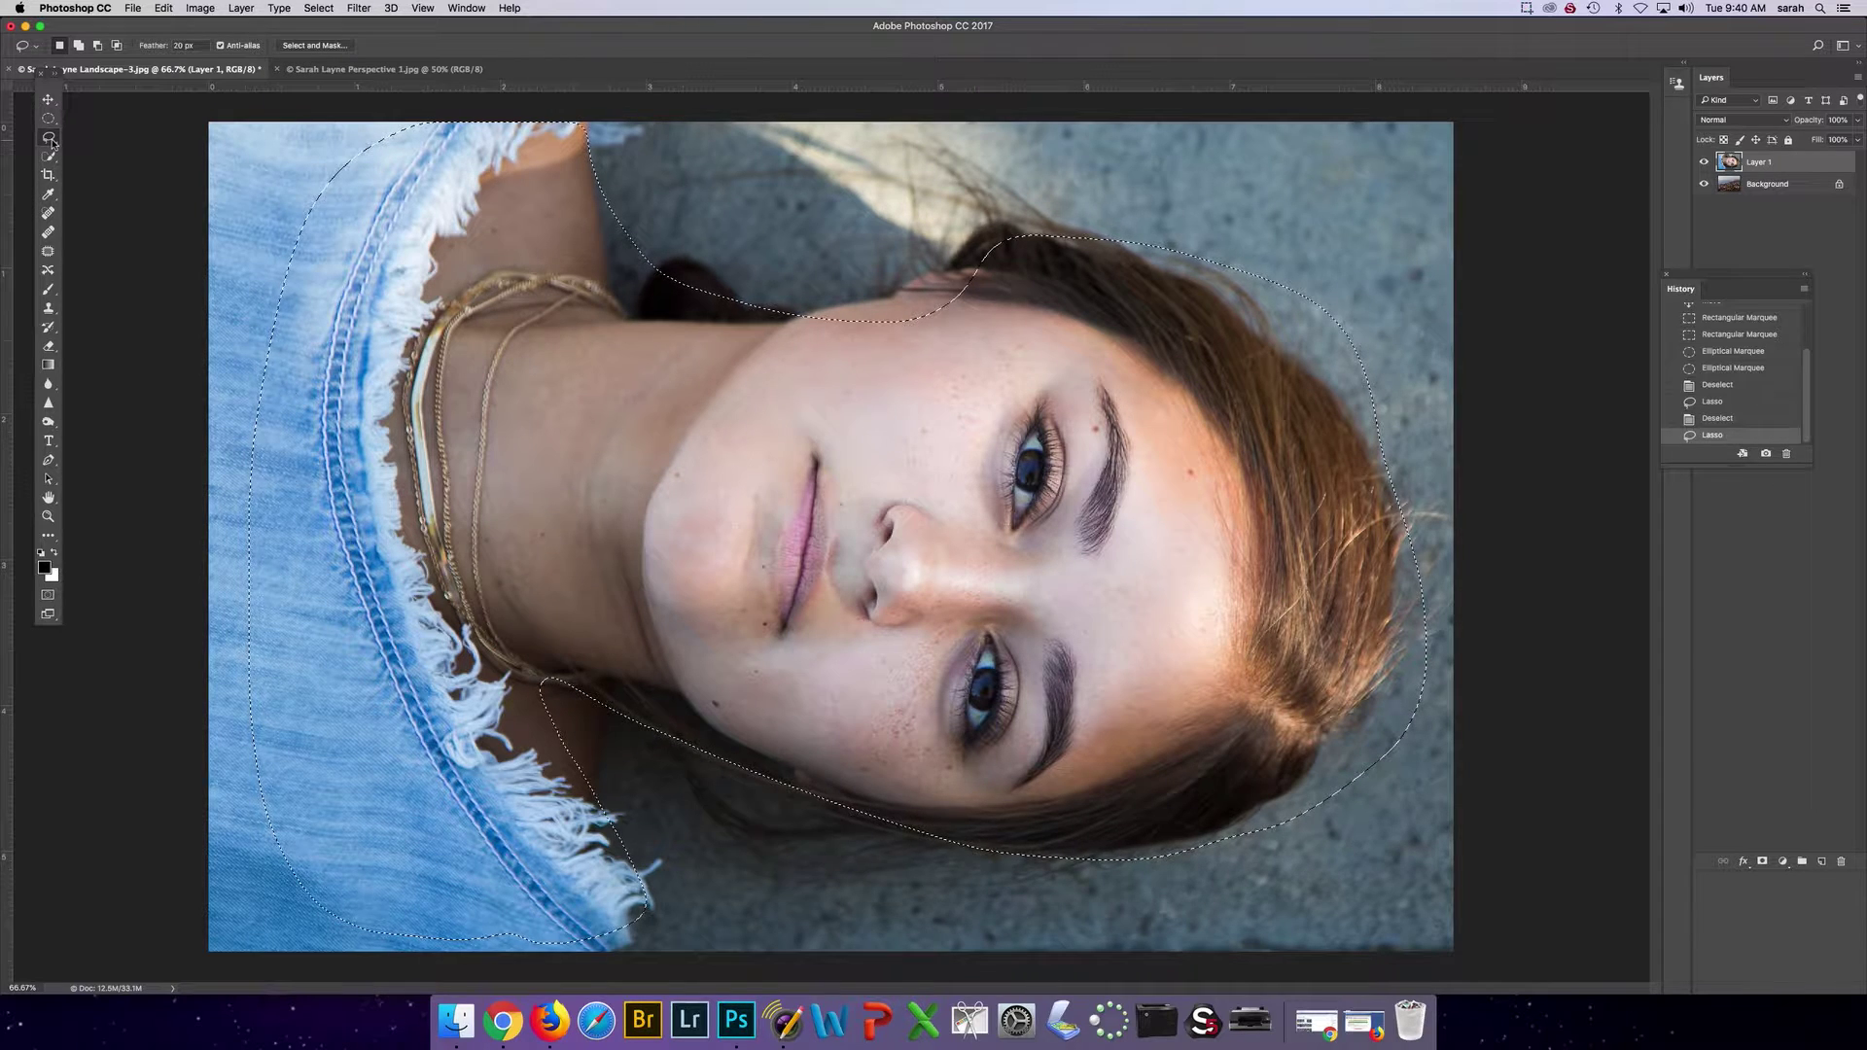
# - Draw a straight-edged Polygonal Lasso selection across the face
pyautogui.click(53, 142)
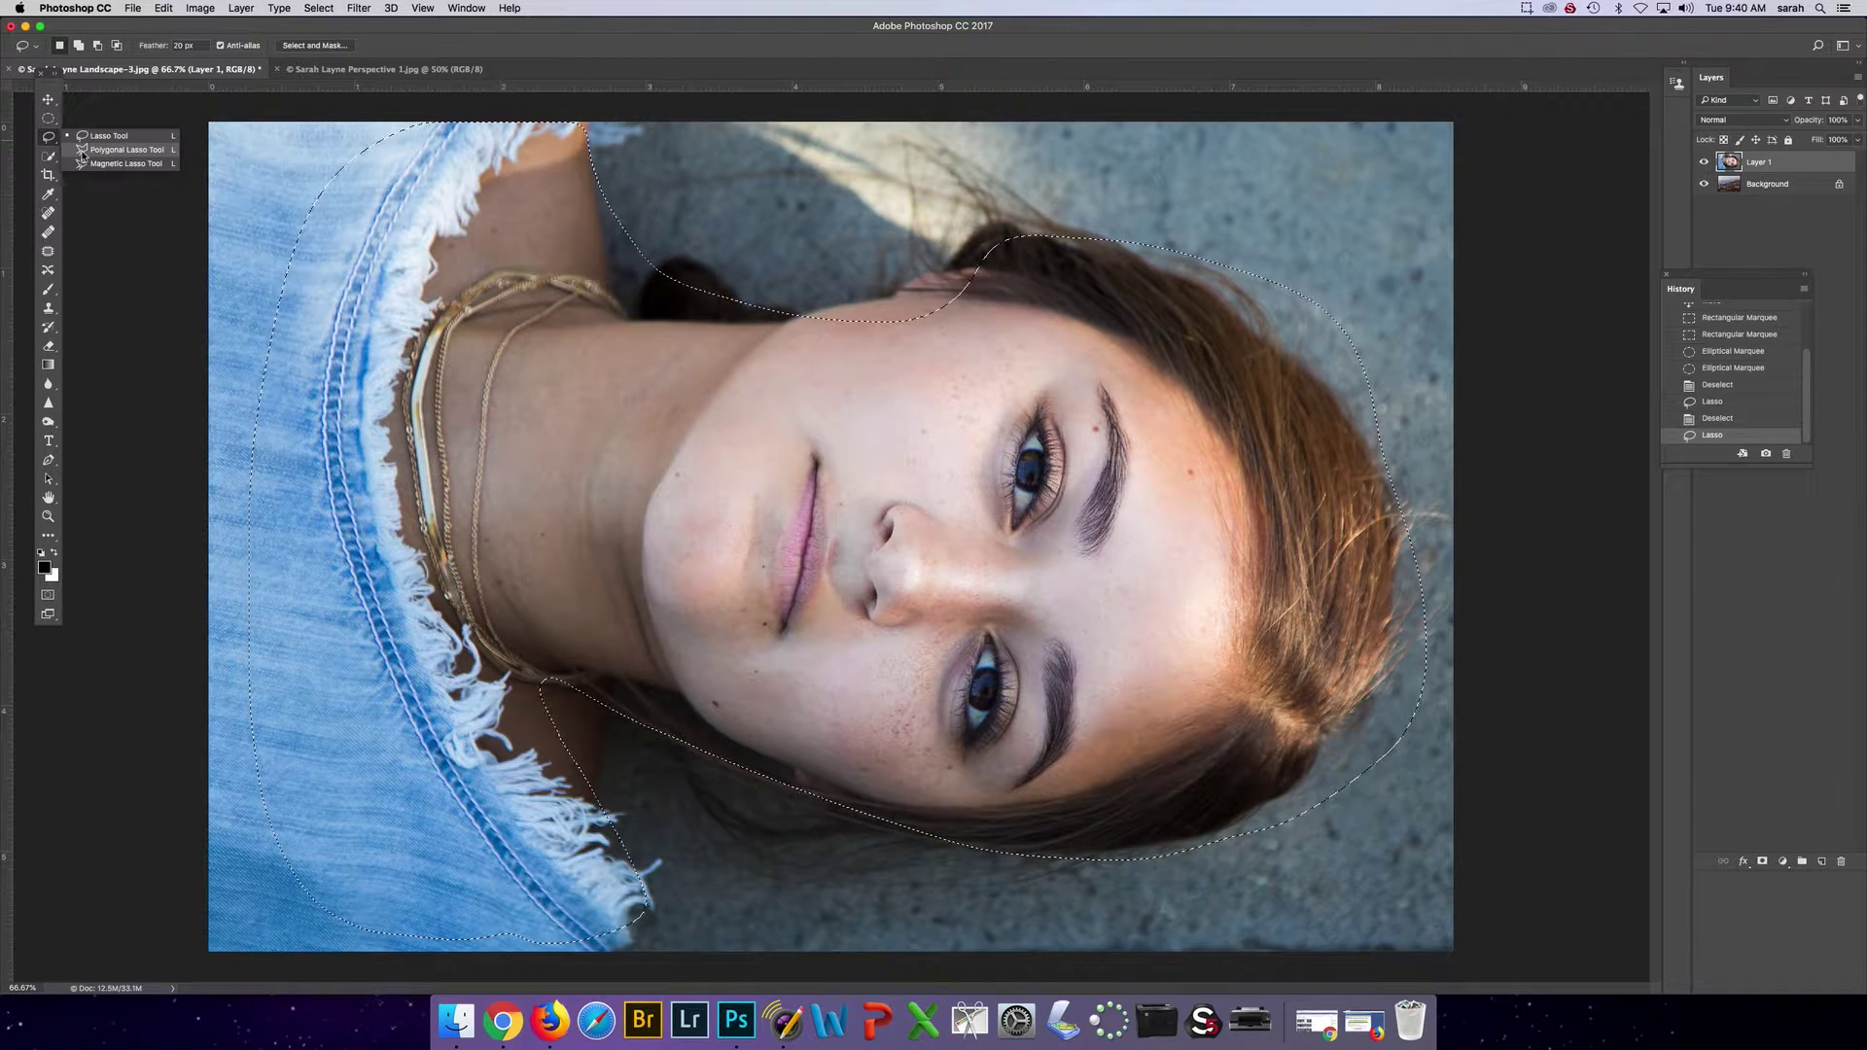
pyautogui.click(82, 151)
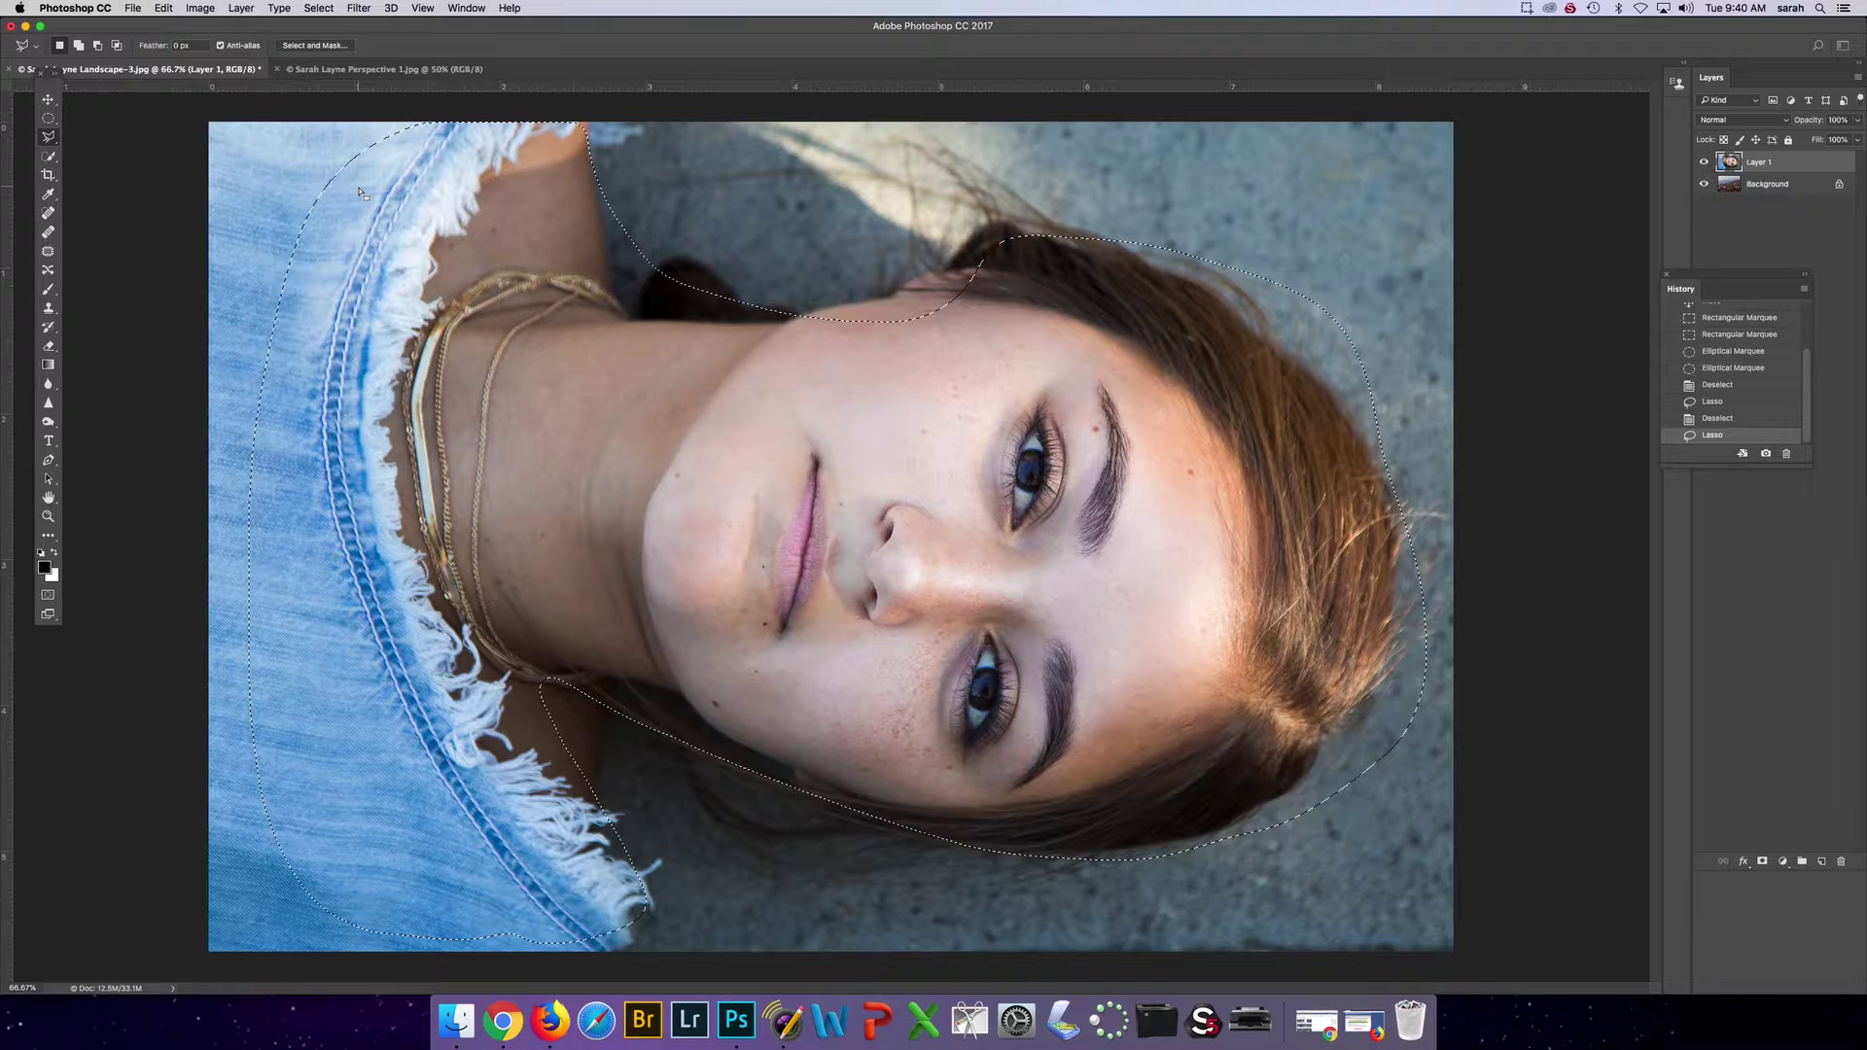
pyautogui.click(663, 138)
pyautogui.click(1361, 418)
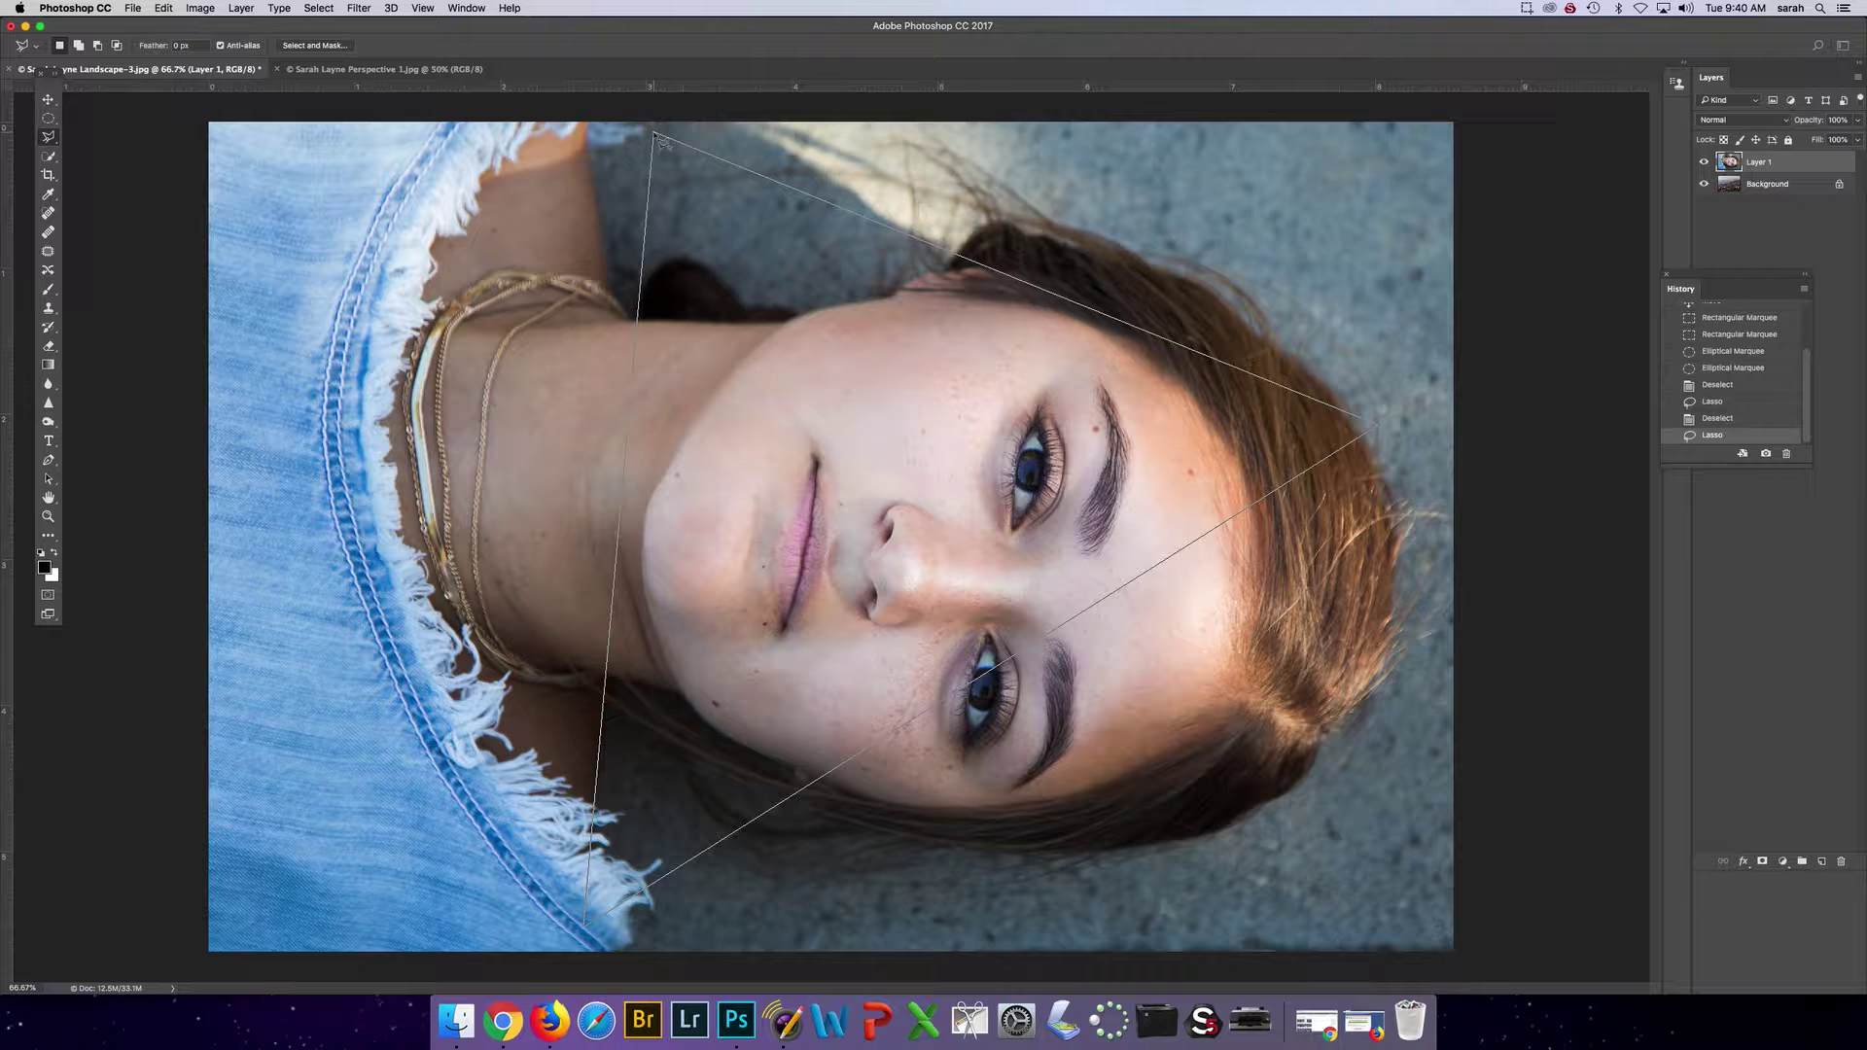
pyautogui.click(658, 140)
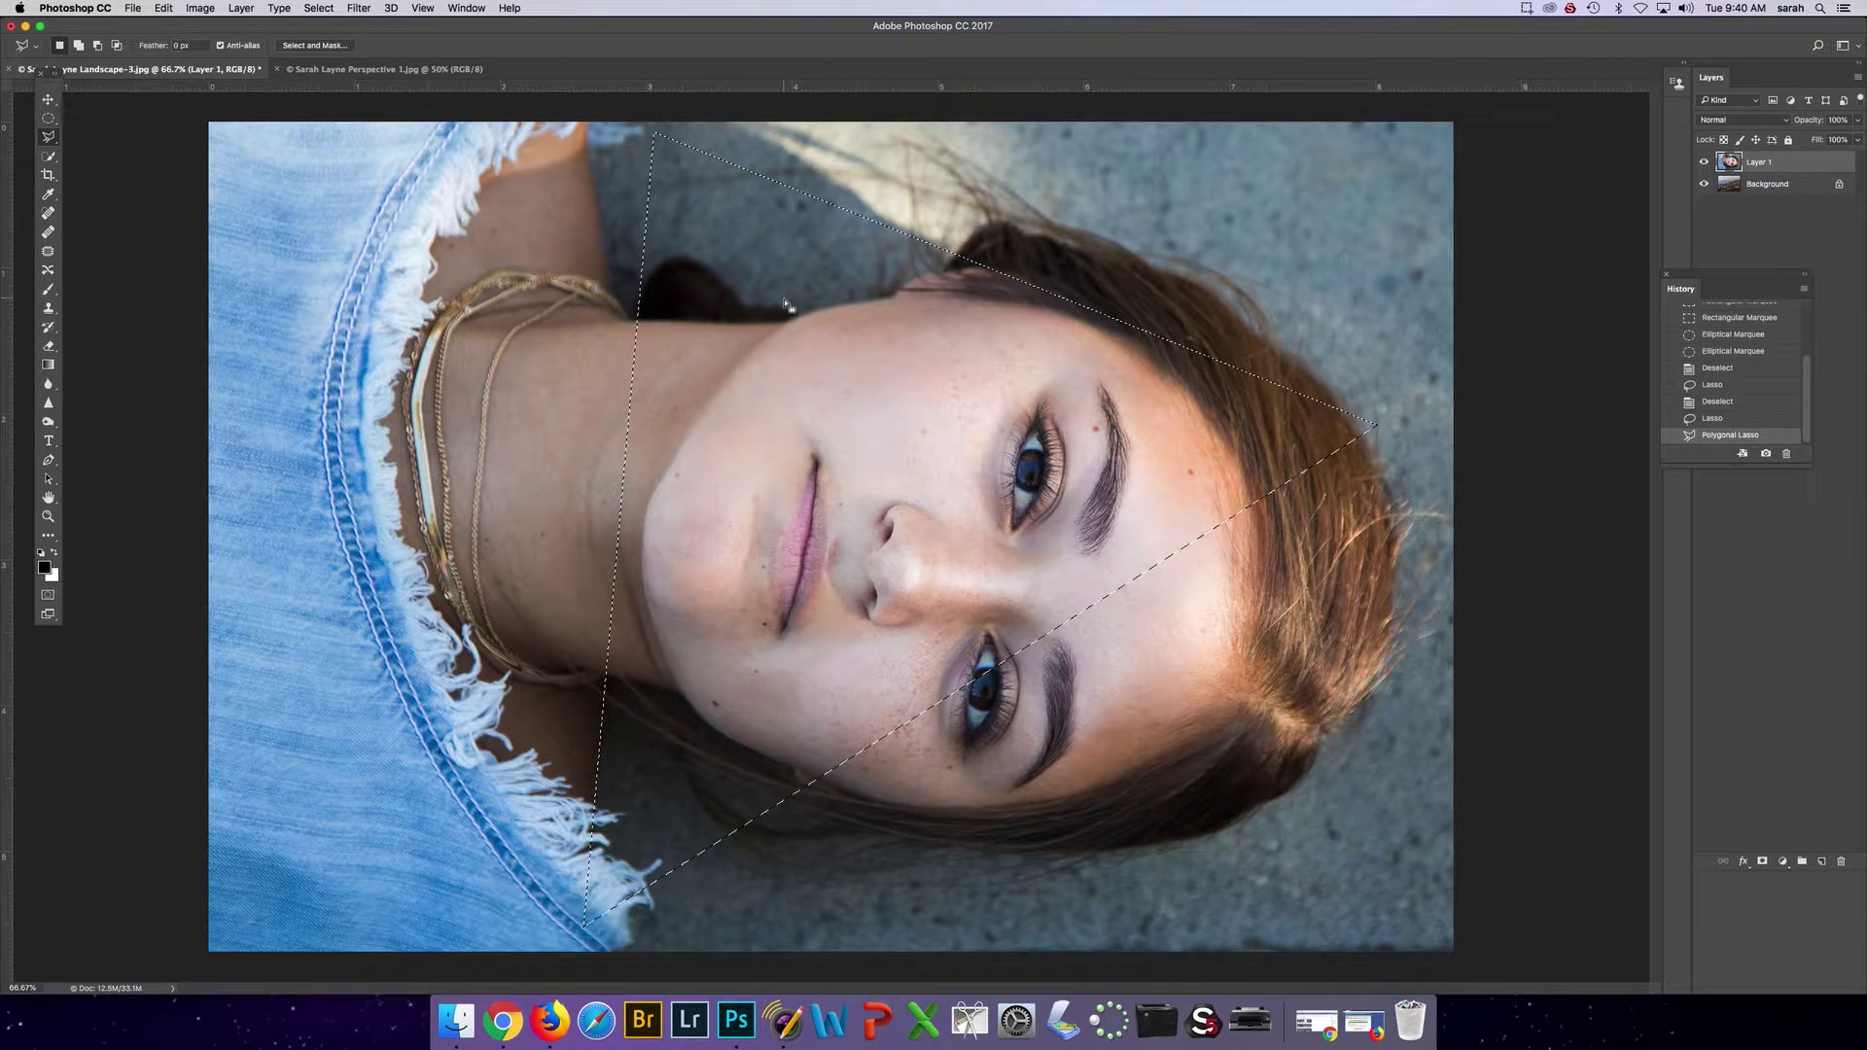
# - Switch to the Magnetic Lasso and deselect the triangular selection
pyautogui.click(48, 139)
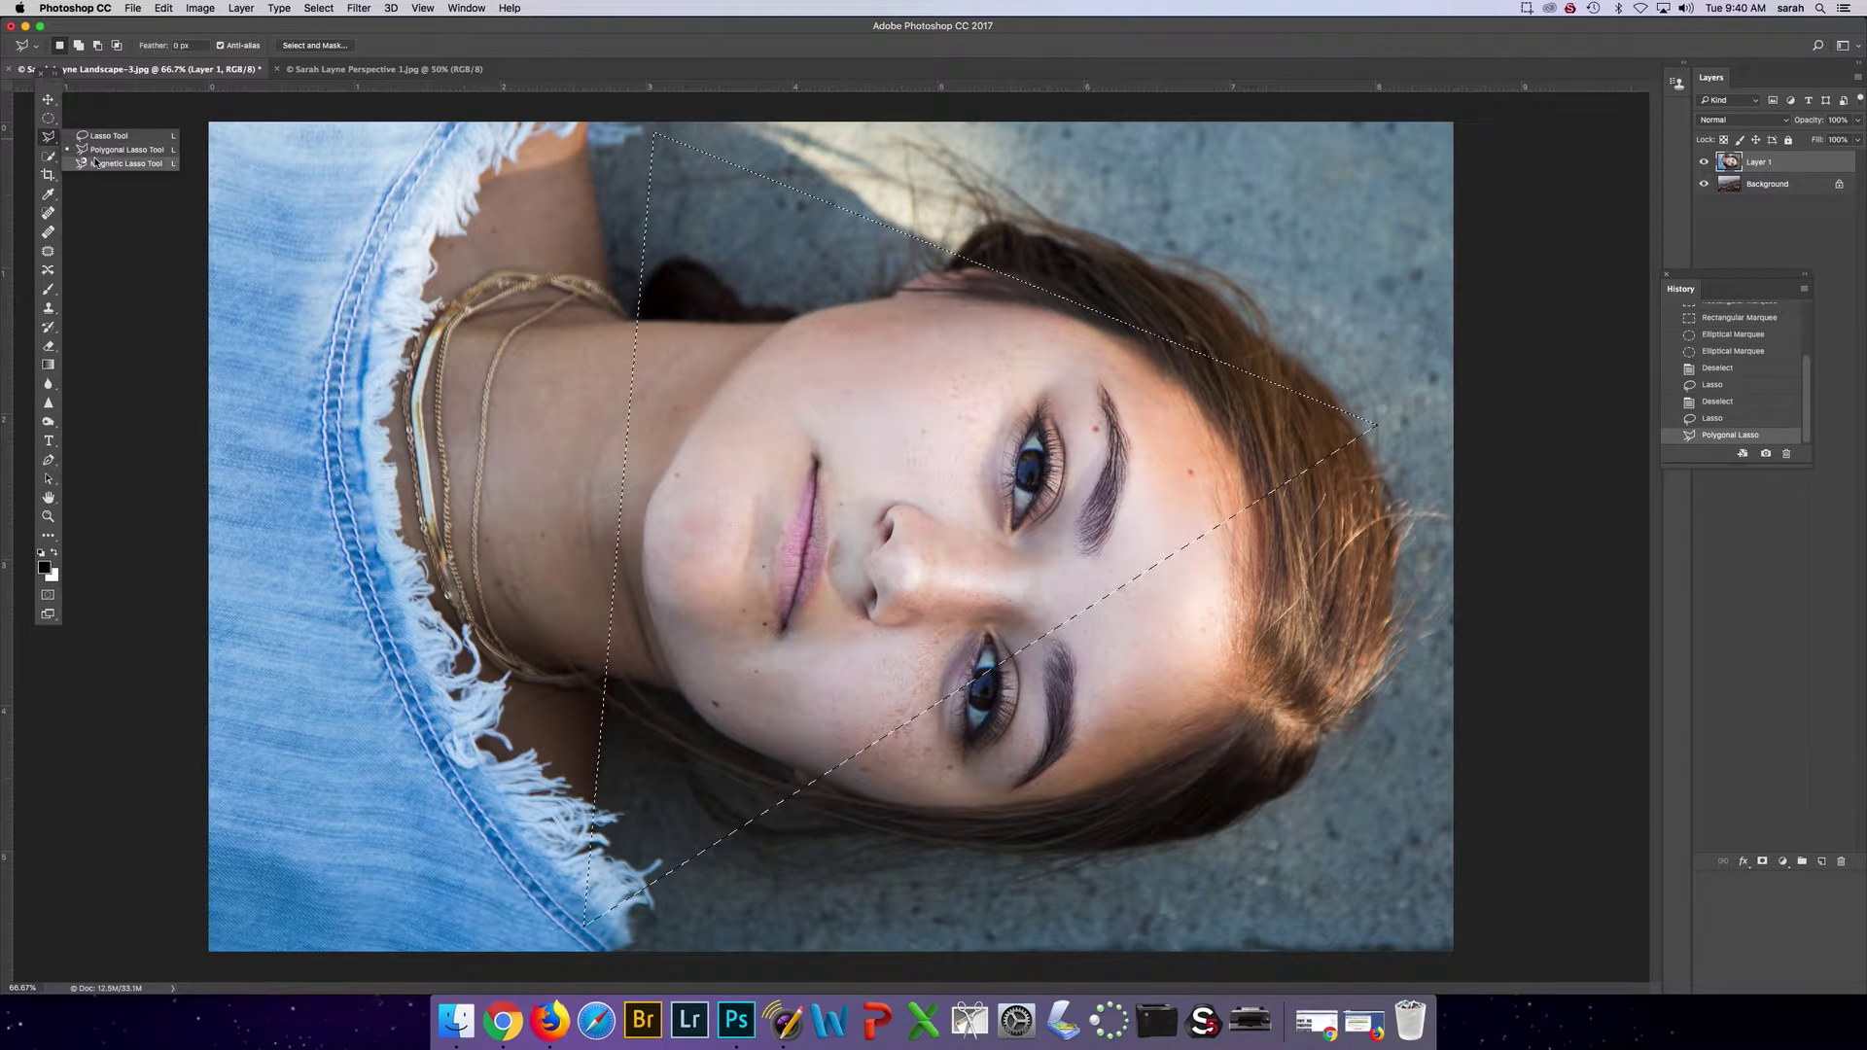
pyautogui.click(116, 170)
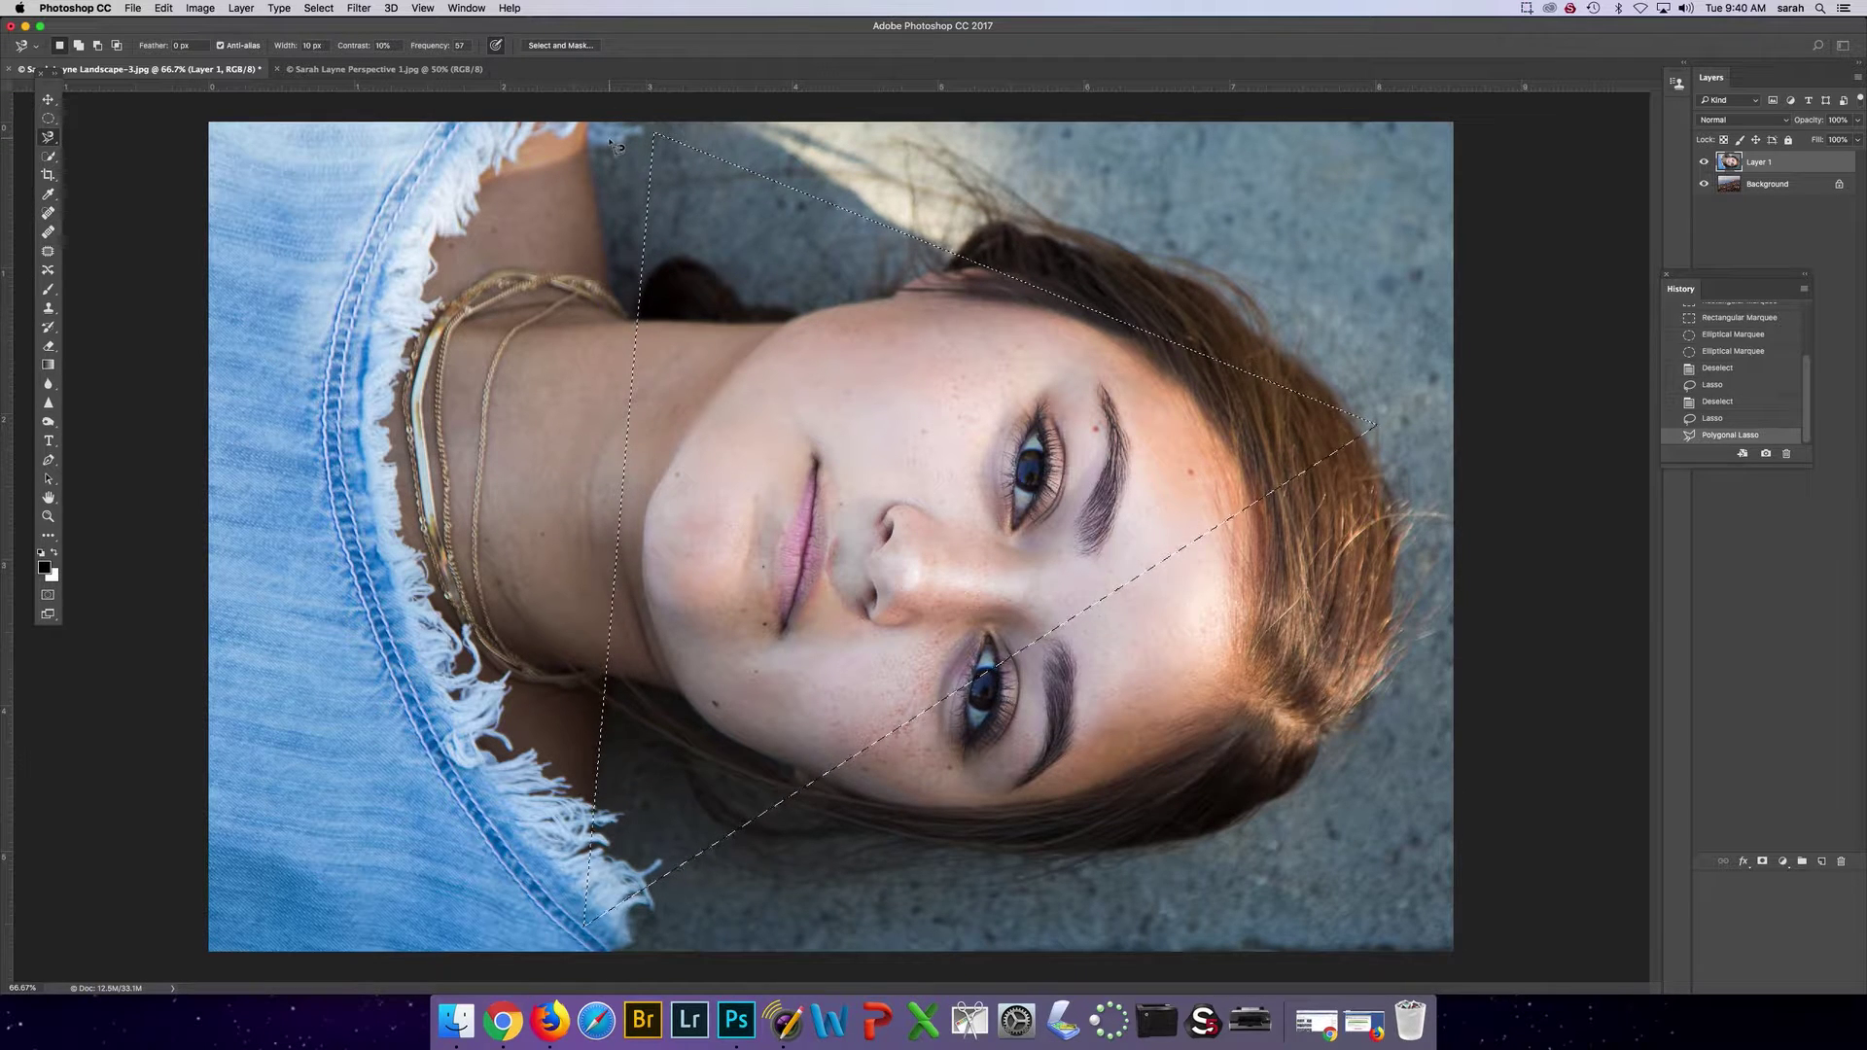
pyautogui.press('super+d')
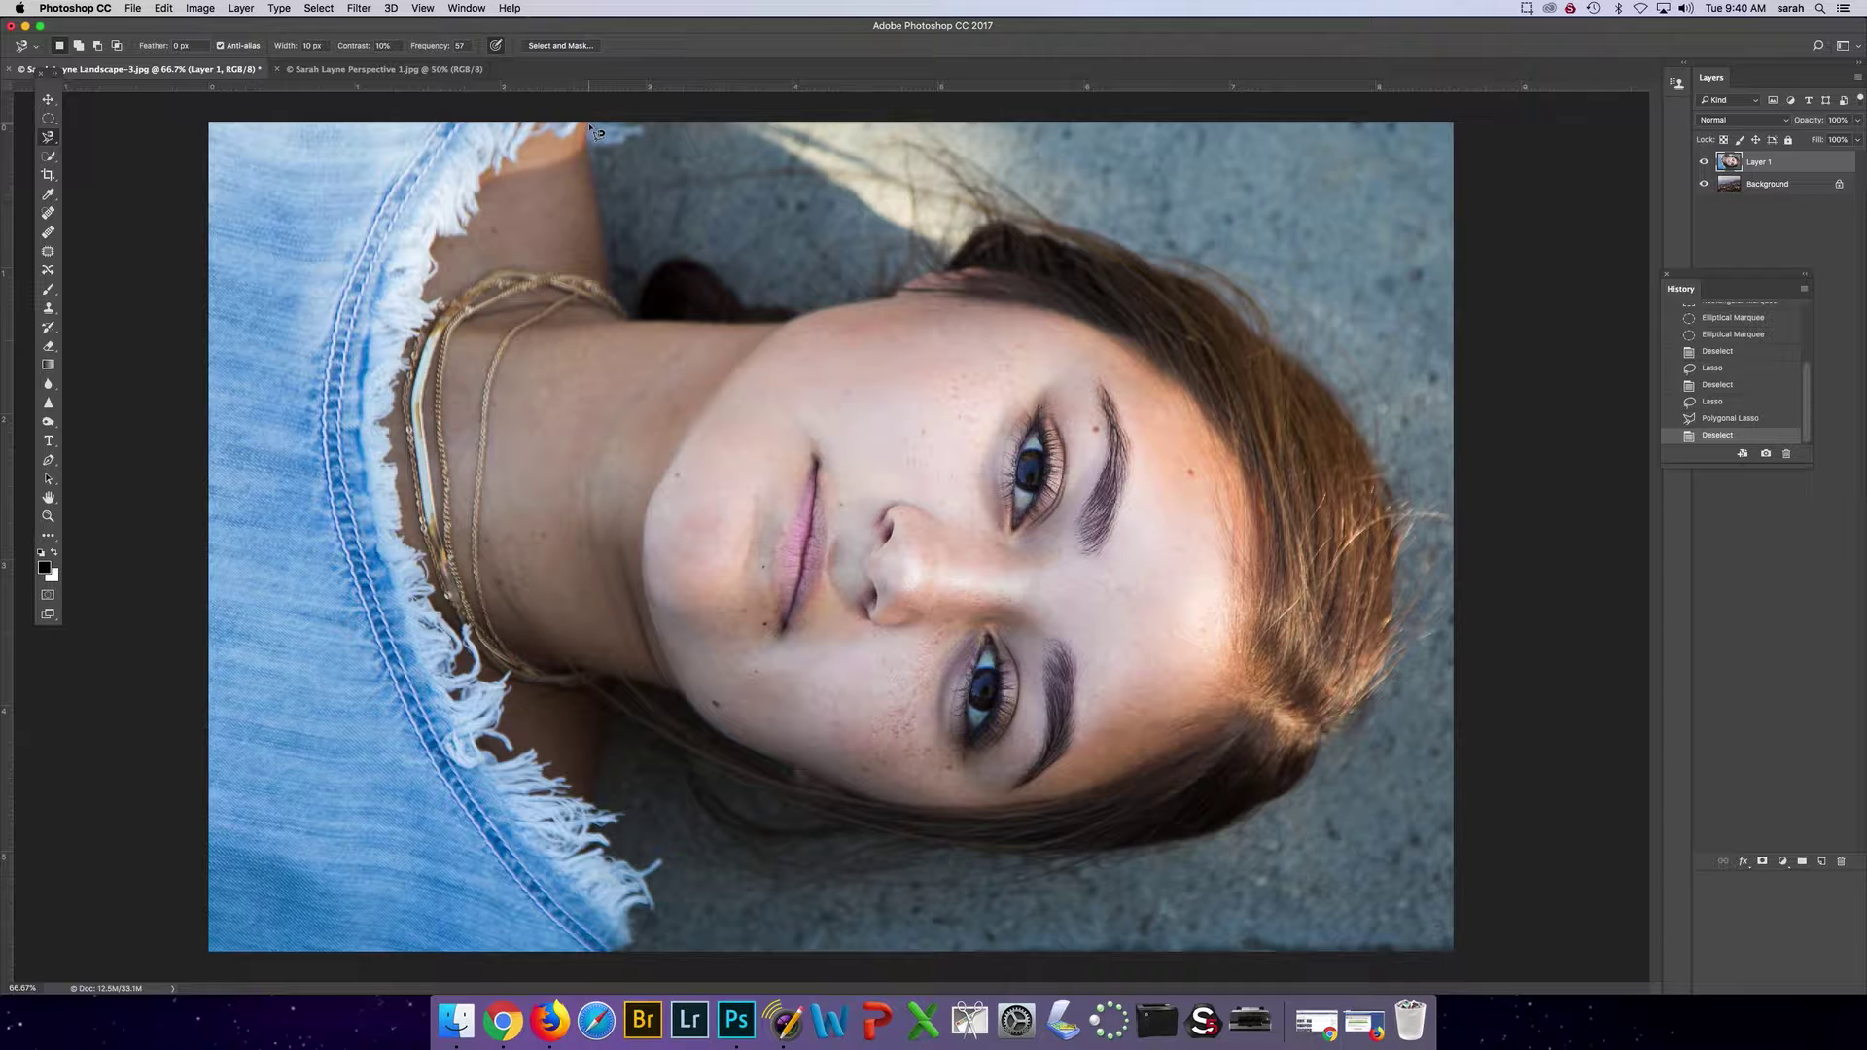
pyautogui.click(589, 126)
pyautogui.moveTo(669, 320)
pyautogui.mouseDown()
pyautogui.moveTo(831, 316)
pyautogui.moveTo(975, 270)
pyautogui.moveTo(975, 246)
pyautogui.moveTo(1011, 236)
pyautogui.moveTo(1184, 267)
pyautogui.moveTo(1368, 415)
pyautogui.moveTo(1411, 495)
pyautogui.moveTo(1399, 601)
pyautogui.mouseUp()
pyautogui.moveTo(1359, 693)
pyautogui.mouseDown()
pyautogui.moveTo(1244, 828)
pyautogui.moveTo(1086, 892)
pyautogui.moveTo(778, 833)
pyautogui.moveTo(693, 793)
pyautogui.moveTo(585, 703)
pyautogui.moveTo(575, 768)
pyautogui.moveTo(630, 884)
pyautogui.moveTo(614, 960)
pyautogui.moveTo(208, 931)
pyautogui.moveTo(205, 181)
pyautogui.moveTo(215, 197)
pyautogui.moveTo(200, 146)
pyautogui.moveTo(235, 109)
pyautogui.moveTo(566, 124)
pyautogui.mouseUp()
pyautogui.click(595, 129)
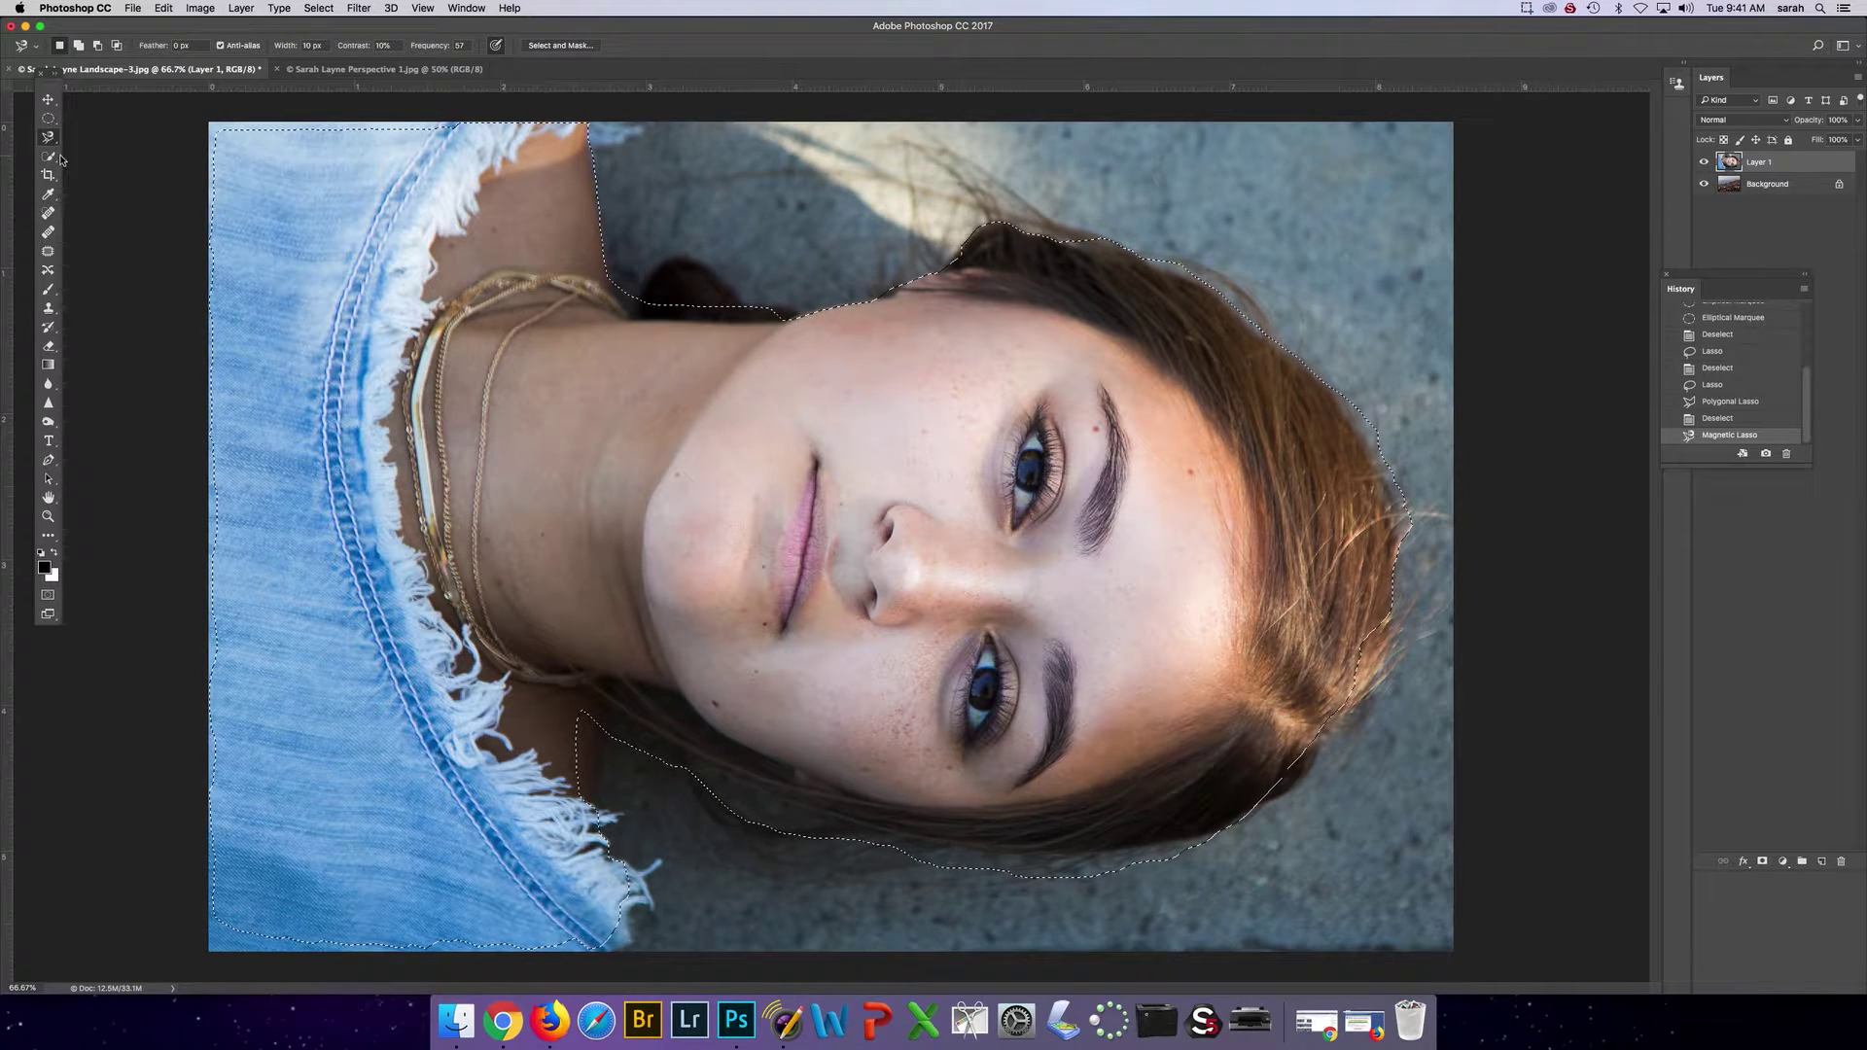
pyautogui.press('super+d')
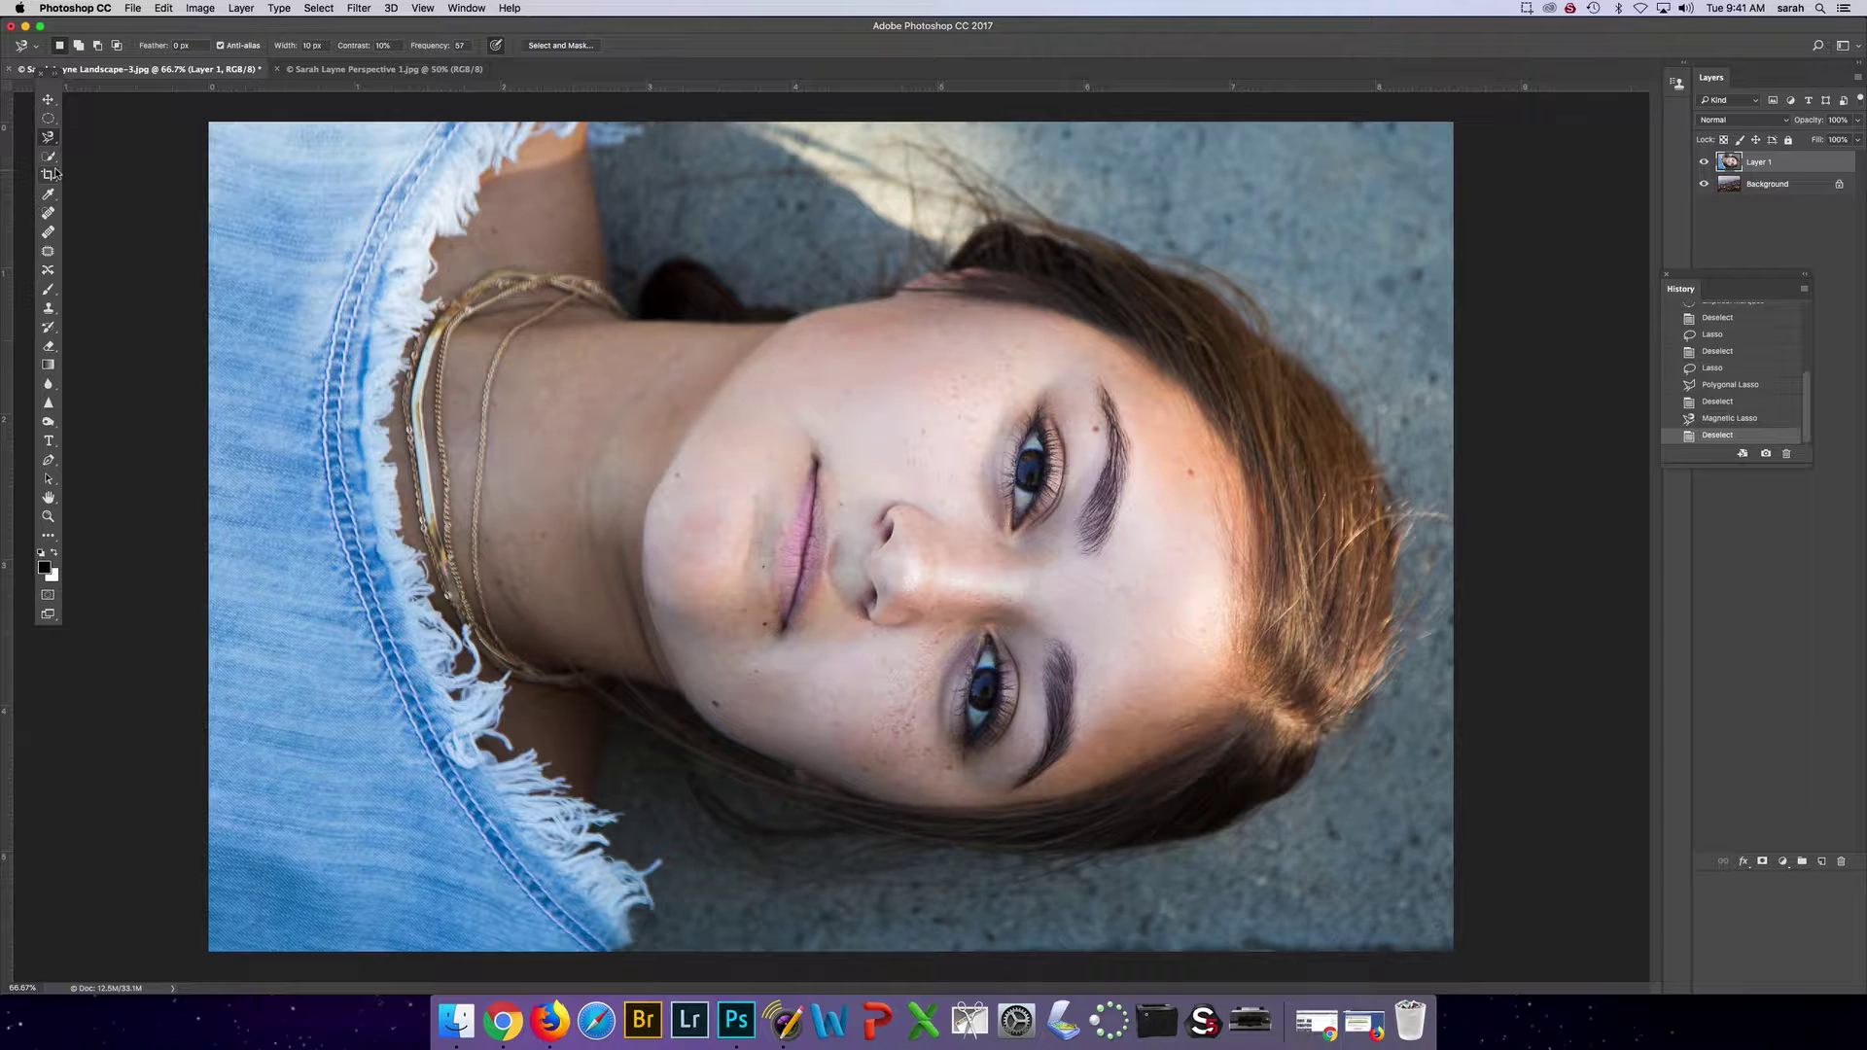
# - Choose the Quick Selection Tool and set its brush size to 32 px
pyautogui.click(53, 164)
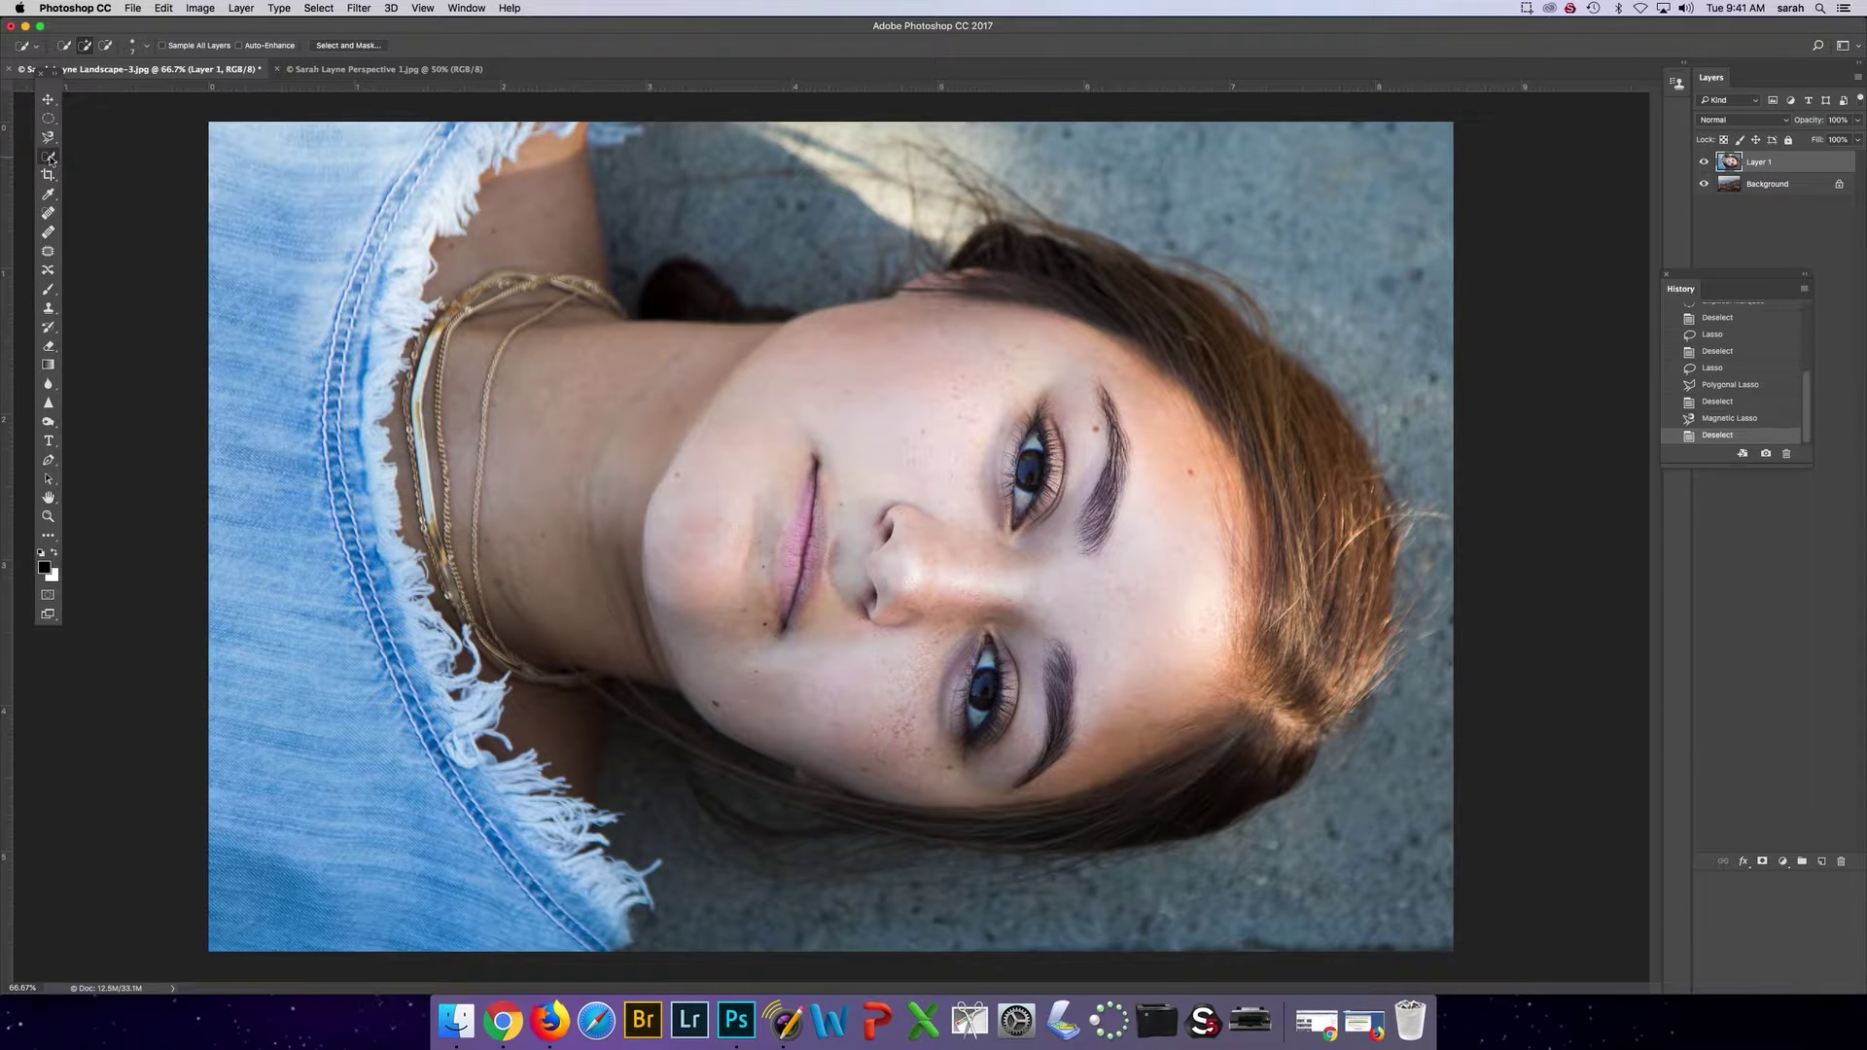
pyautogui.rightClick(50, 159)
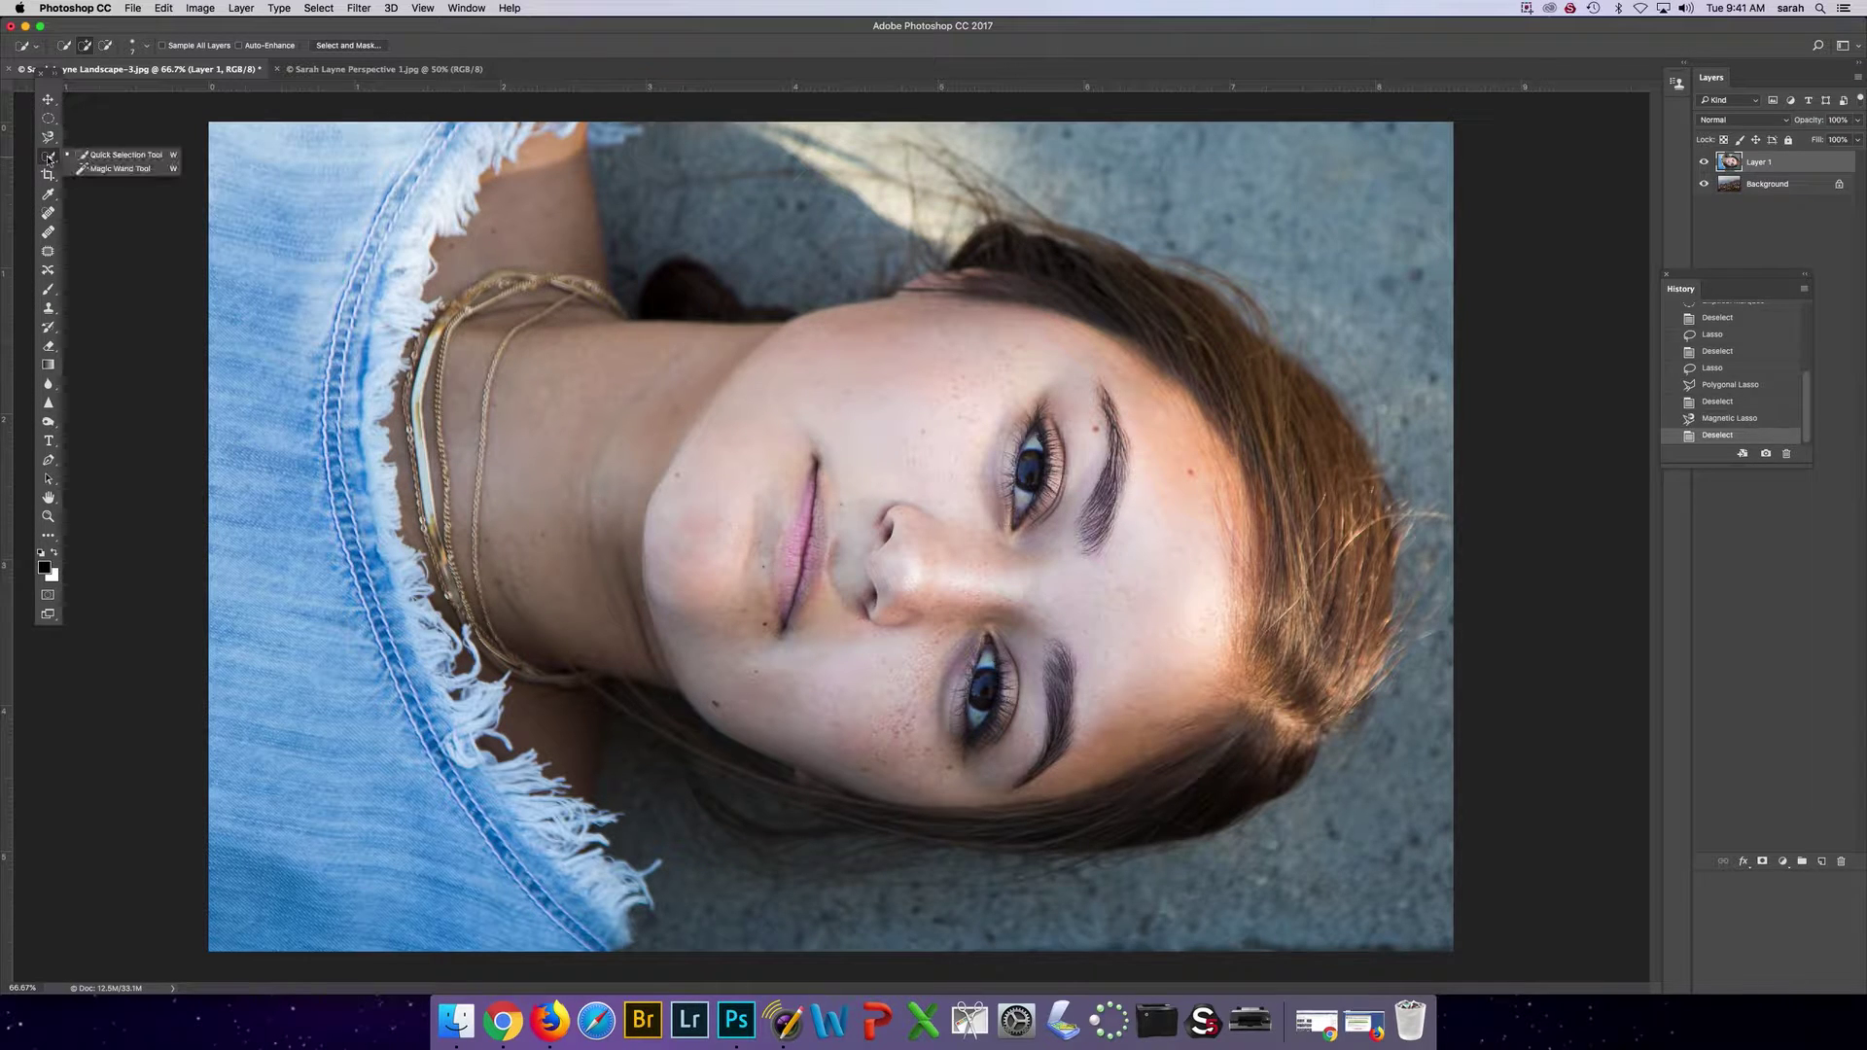
pyautogui.click(107, 155)
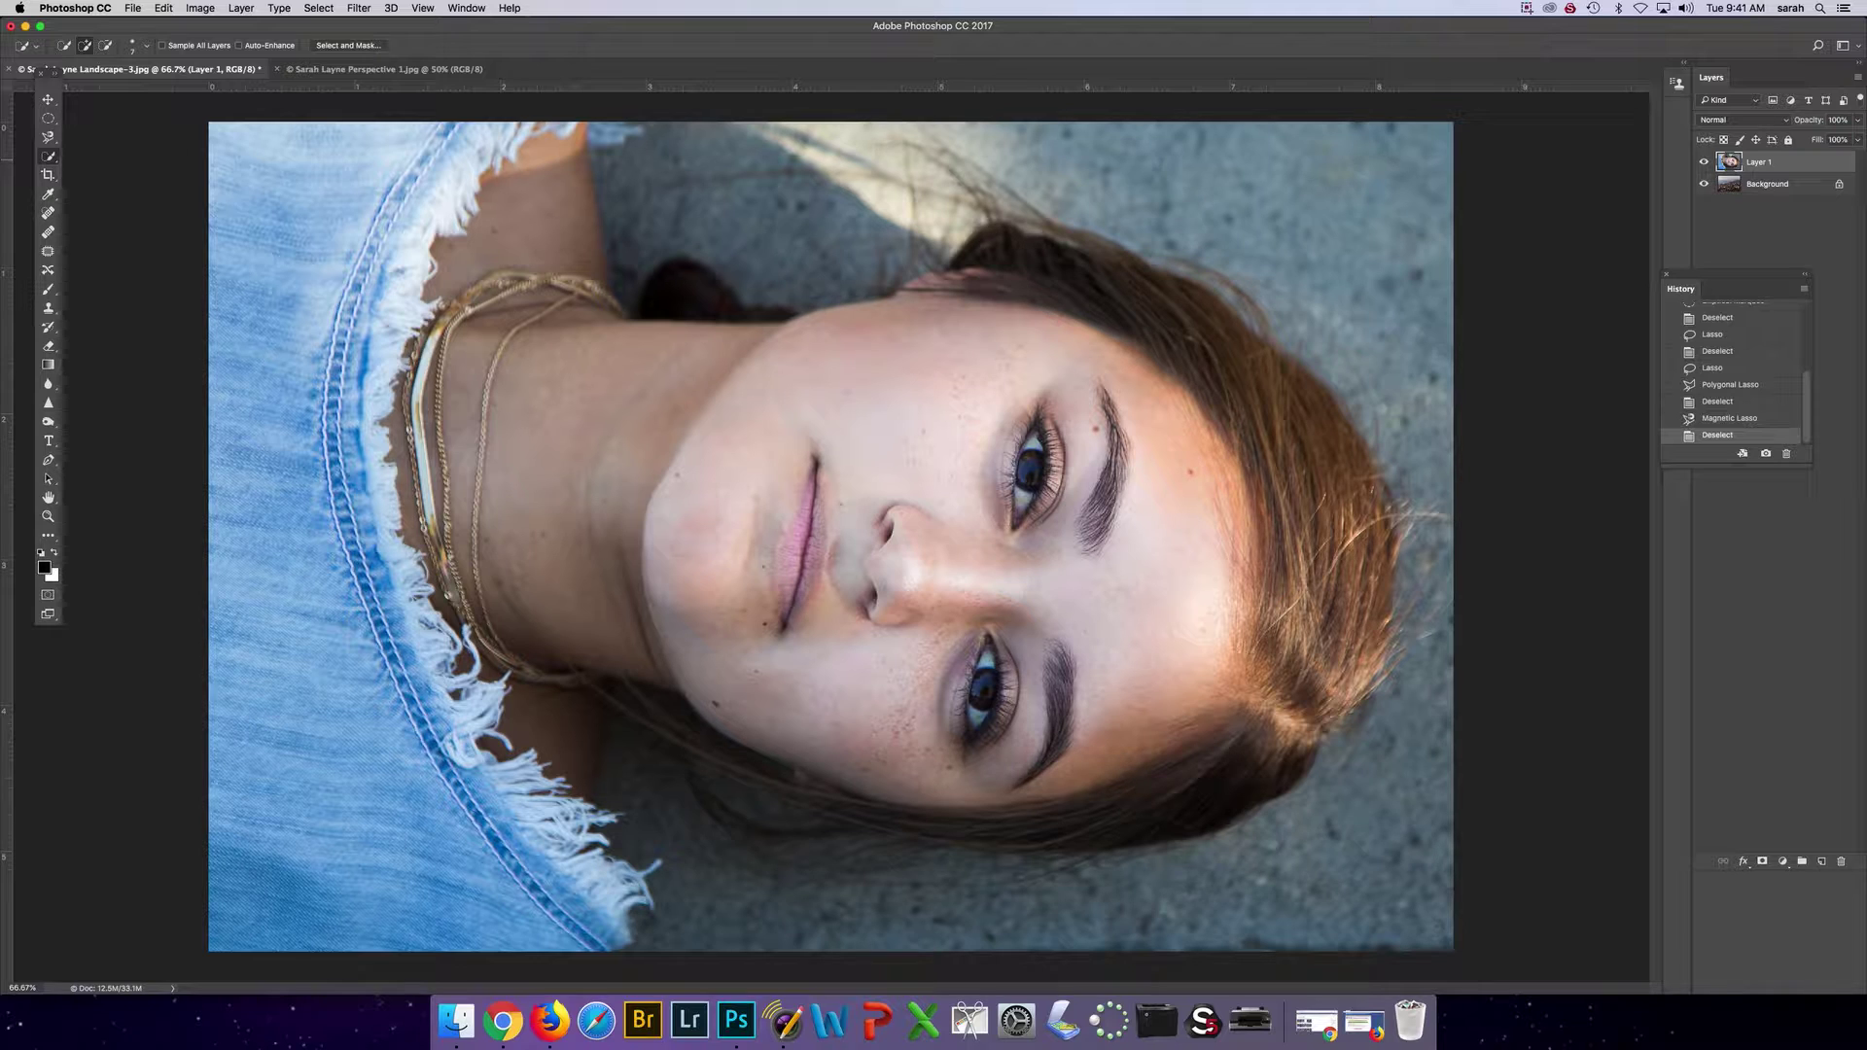
pyautogui.click(147, 47)
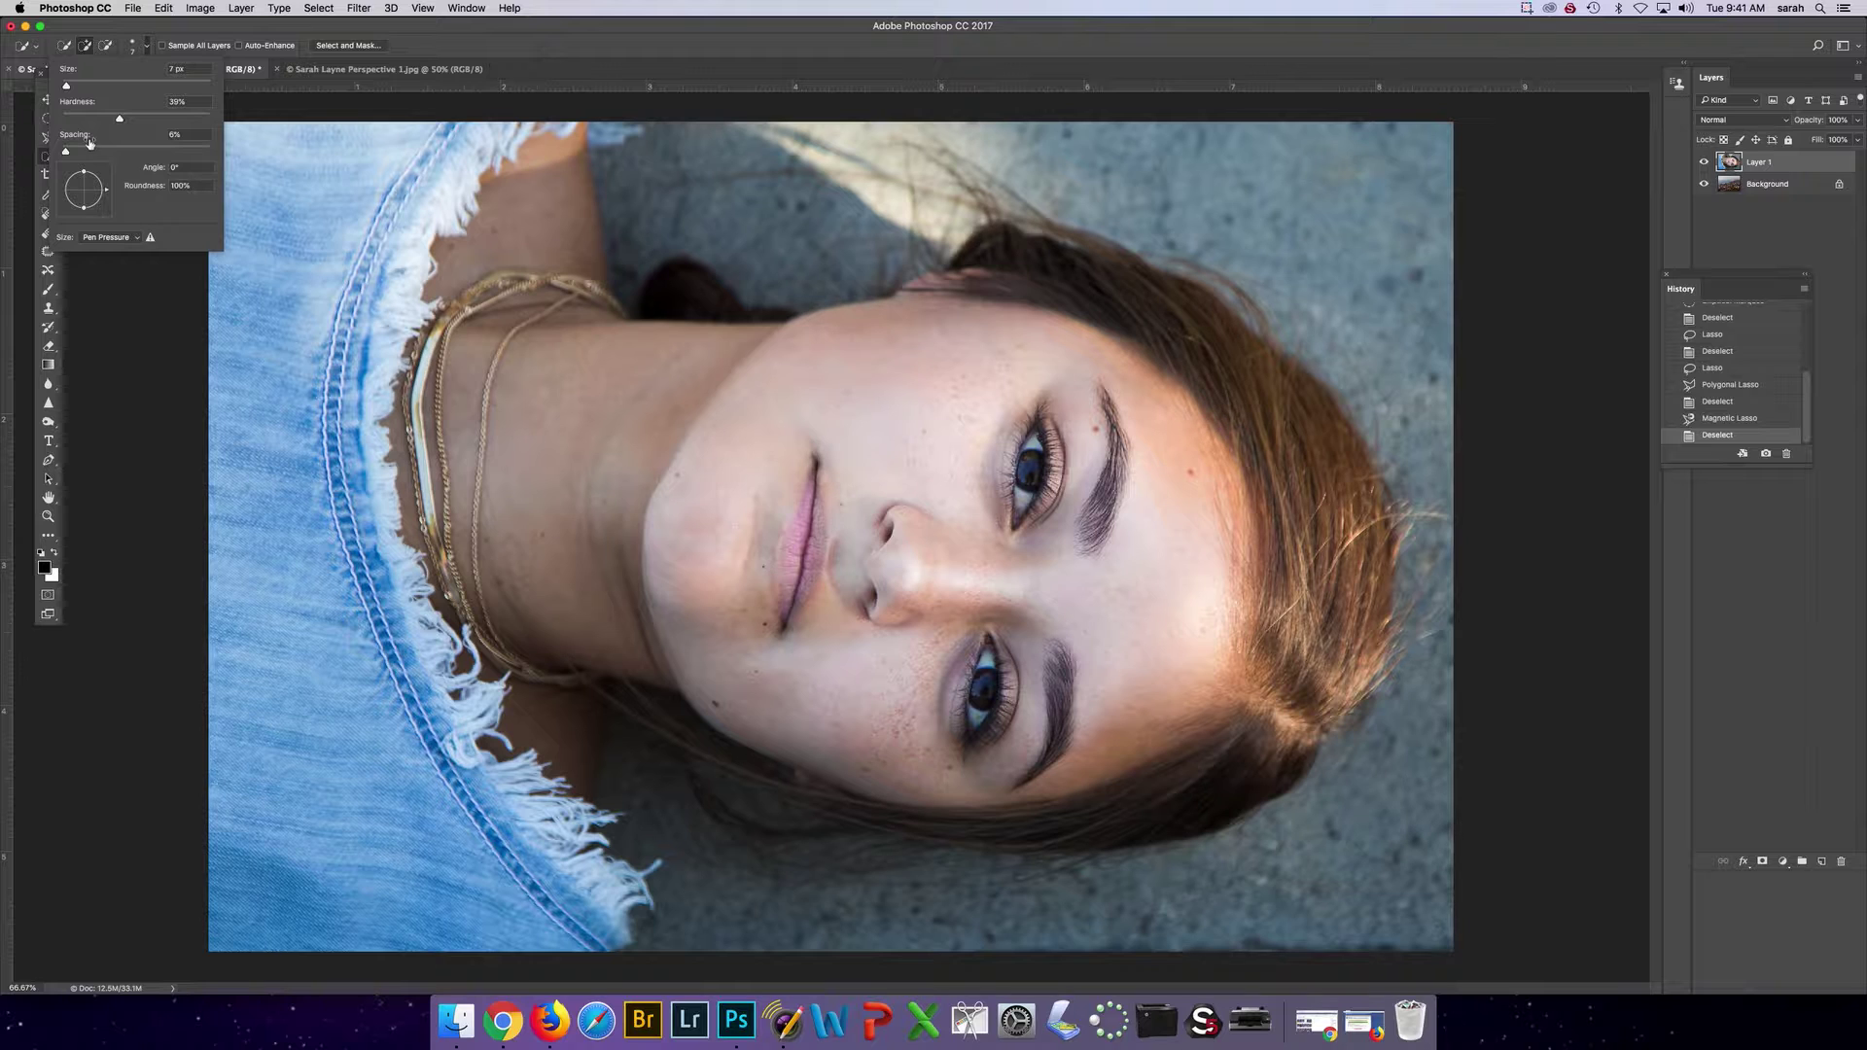
pyautogui.click(445, 55)
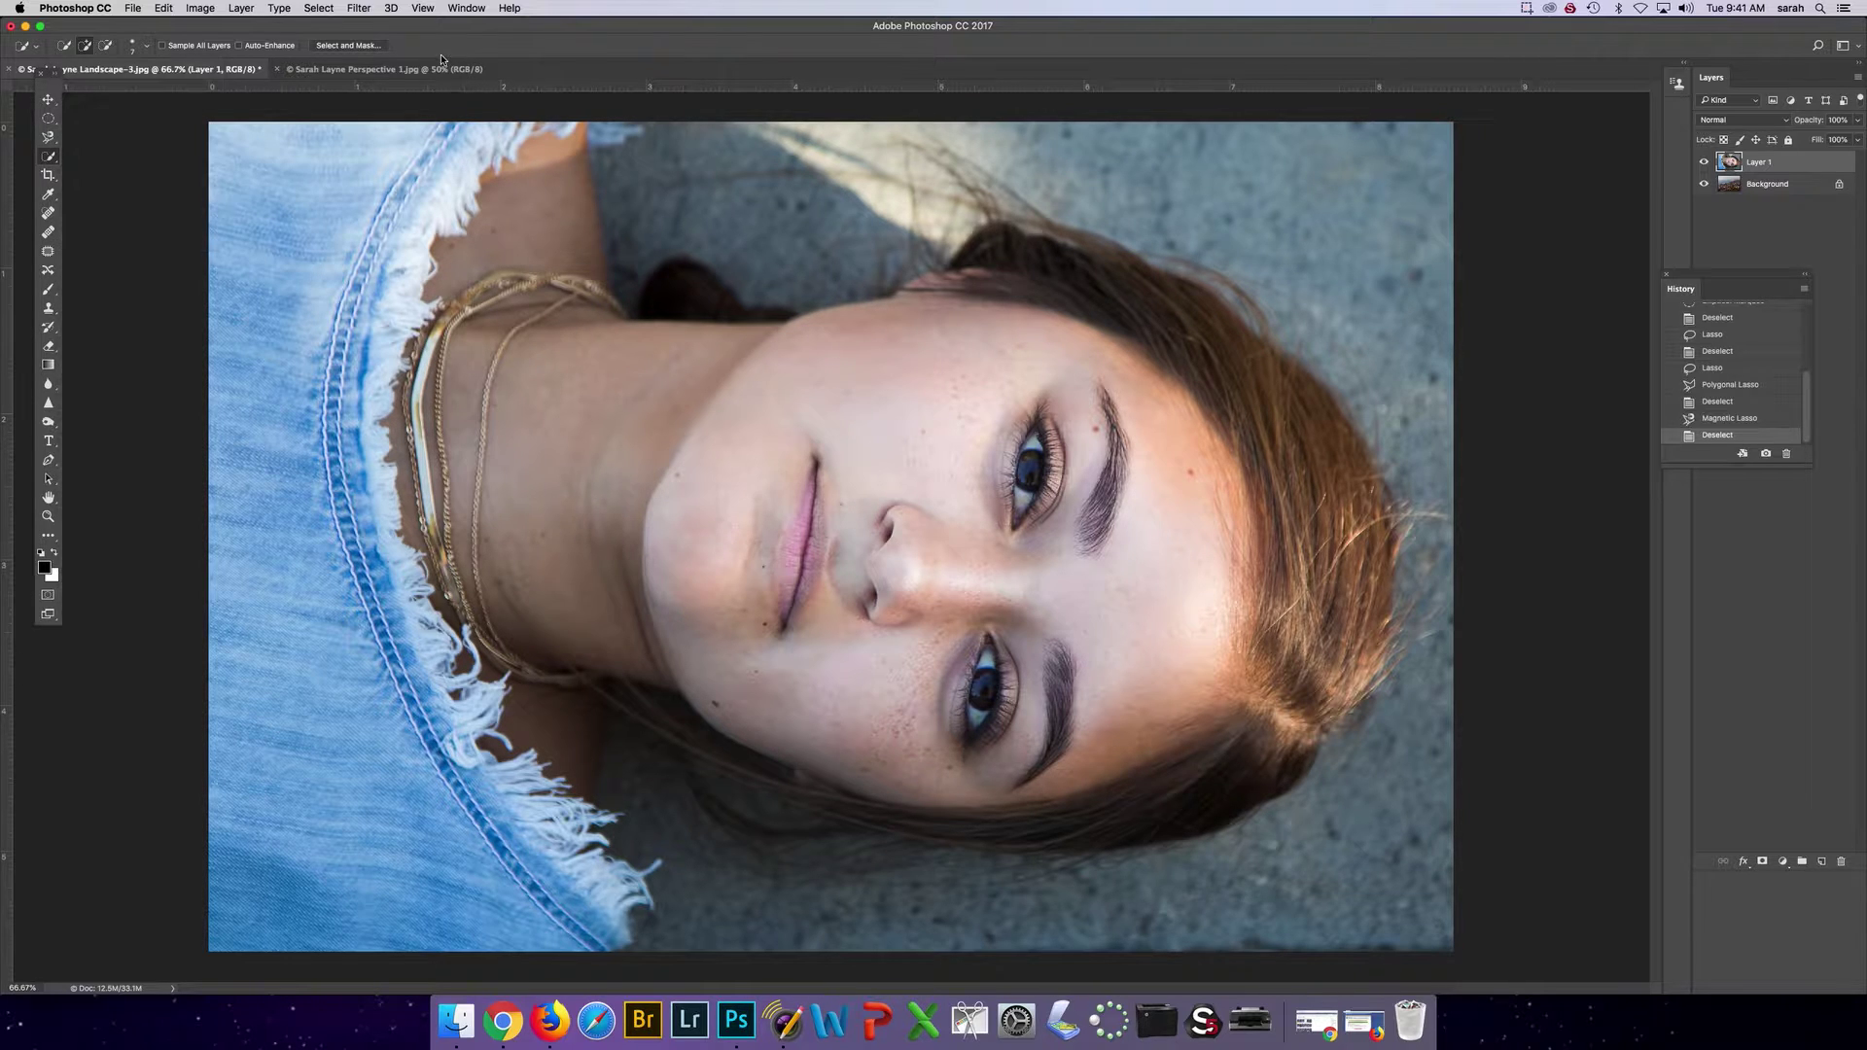
pyautogui.click(148, 49)
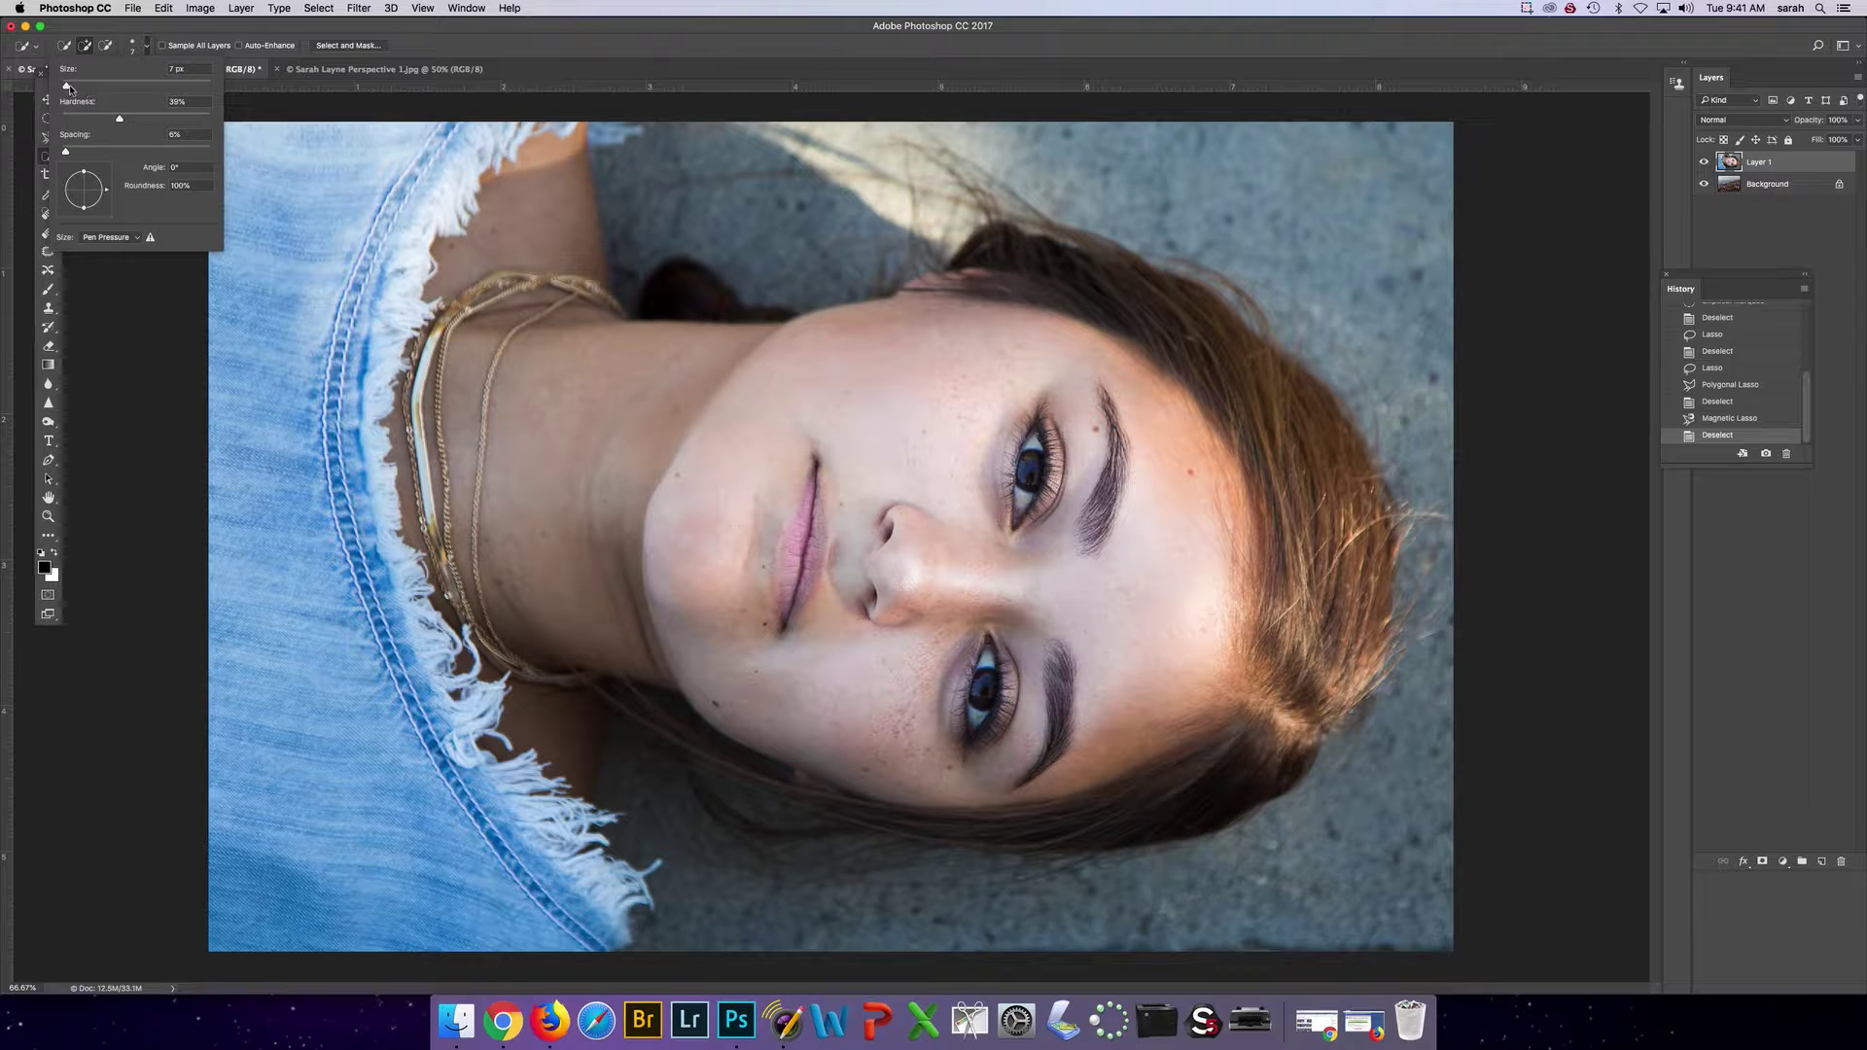
pyautogui.moveTo(69, 89); pyautogui.dragTo(85, 86)
# - Paint a quick selection over the neck, jawline, denim collar and left denim area
pyautogui.moveTo(551, 137)
pyautogui.mouseDown()
pyautogui.moveTo(575, 383)
pyautogui.moveTo(629, 432)
pyautogui.moveTo(754, 438)
pyautogui.moveTo(1088, 379)
pyautogui.moveTo(1211, 471)
pyautogui.moveTo(1234, 603)
pyautogui.mouseUp()
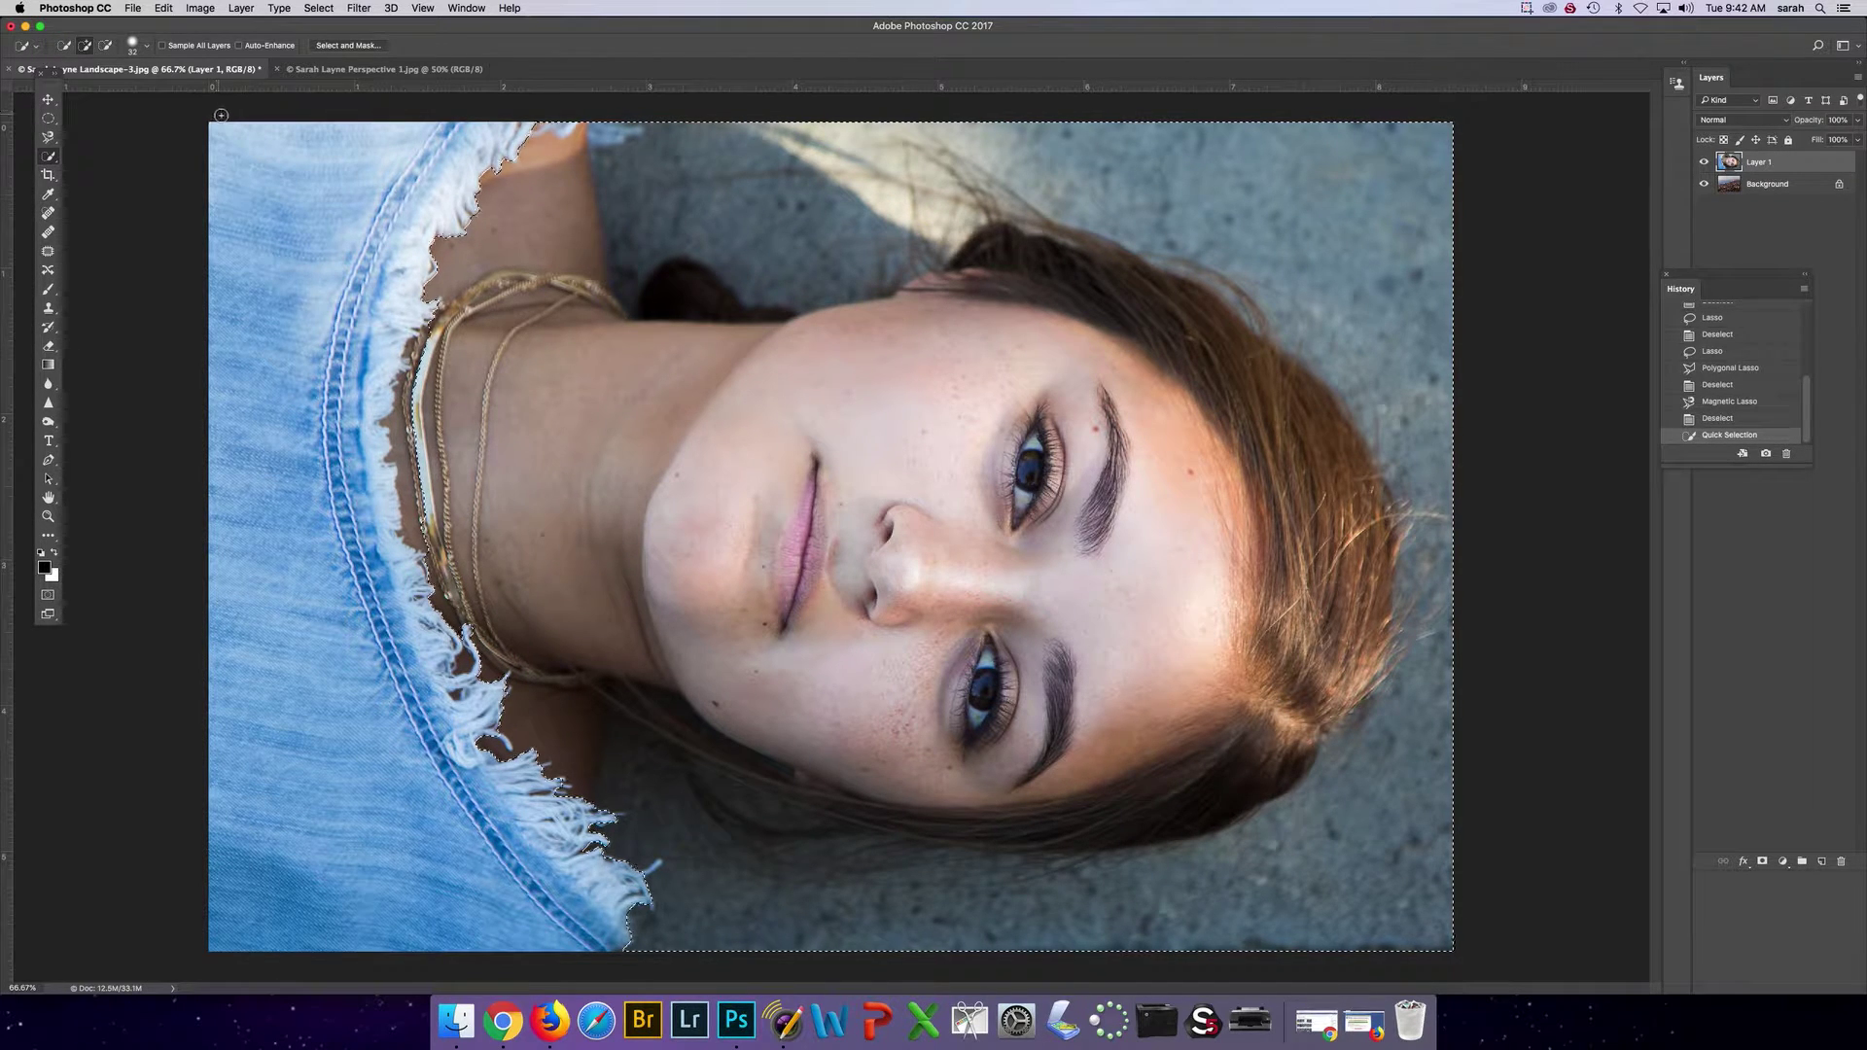
pyautogui.press('super+d')
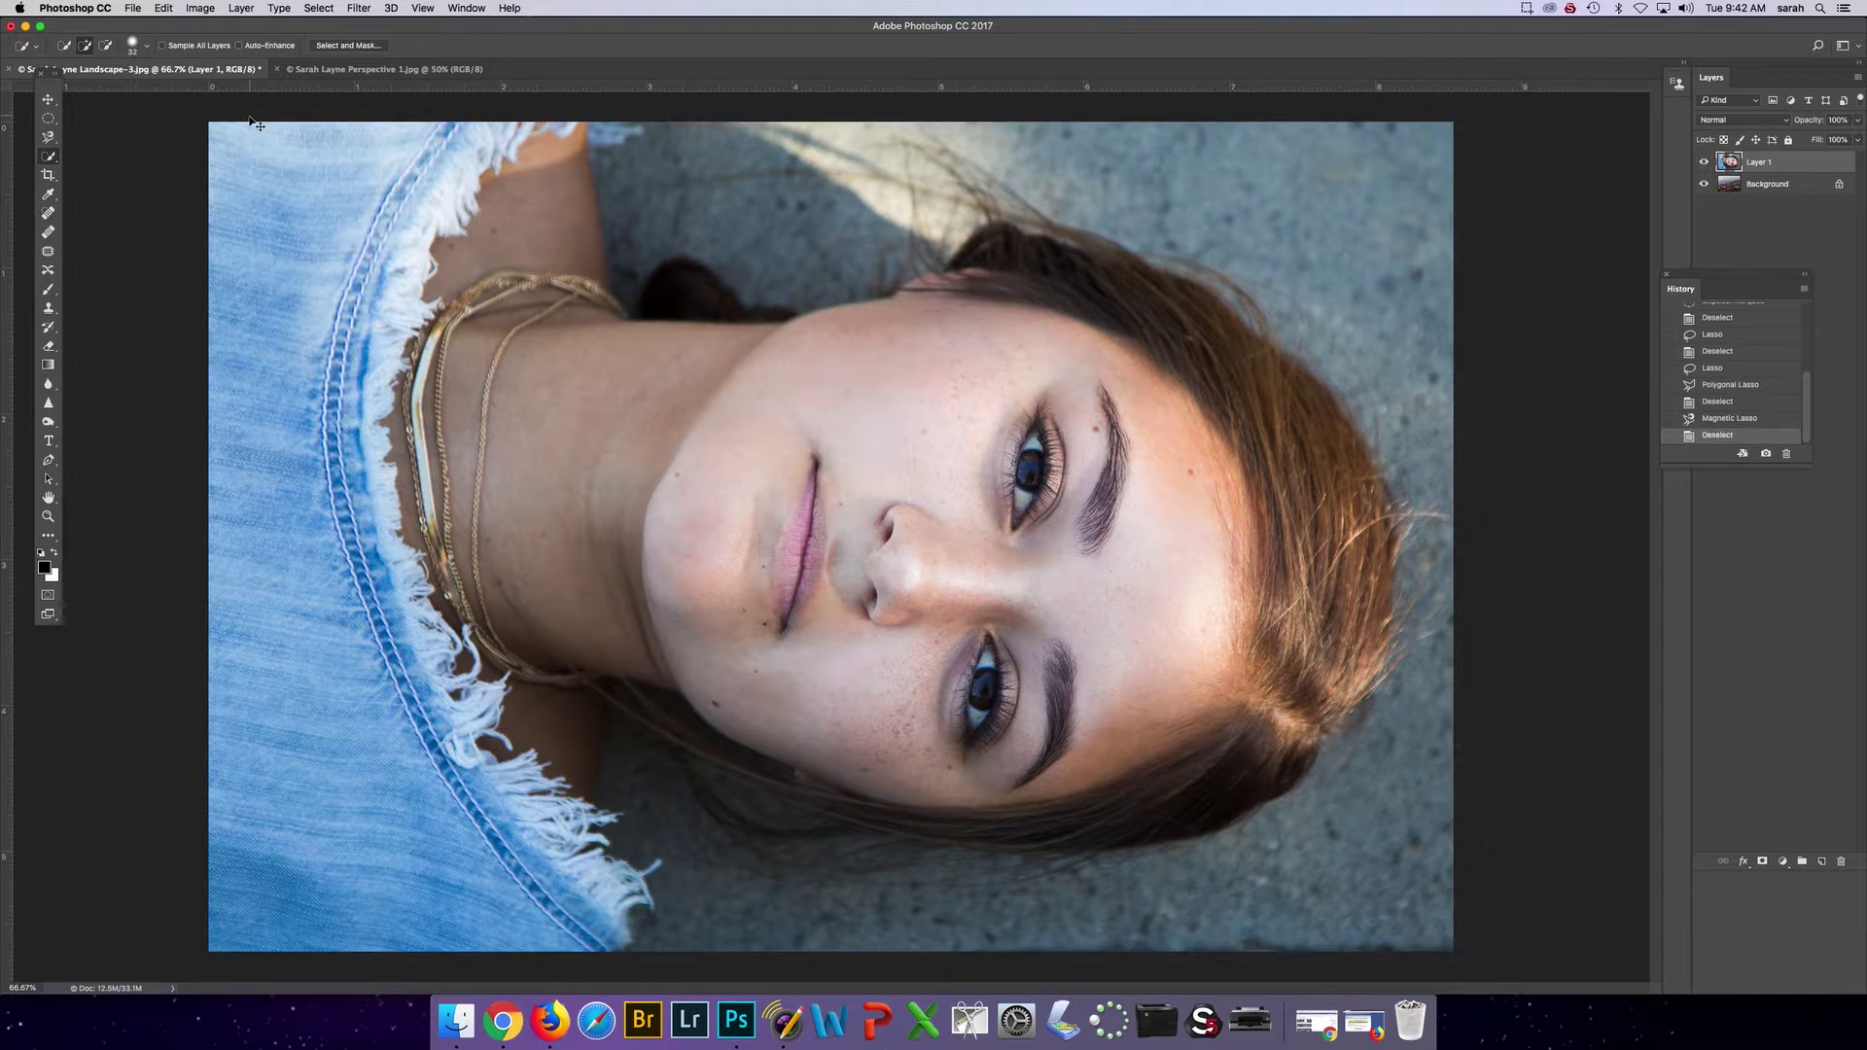
pyautogui.moveTo(527, 171)
pyautogui.mouseDown()
pyautogui.moveTo(520, 136)
pyautogui.moveTo(581, 141)
pyautogui.moveTo(525, 278)
pyautogui.mouseUp()
pyautogui.moveTo(545, 379)
pyautogui.mouseDown()
pyautogui.moveTo(651, 506)
pyautogui.moveTo(669, 576)
pyautogui.mouseUp()
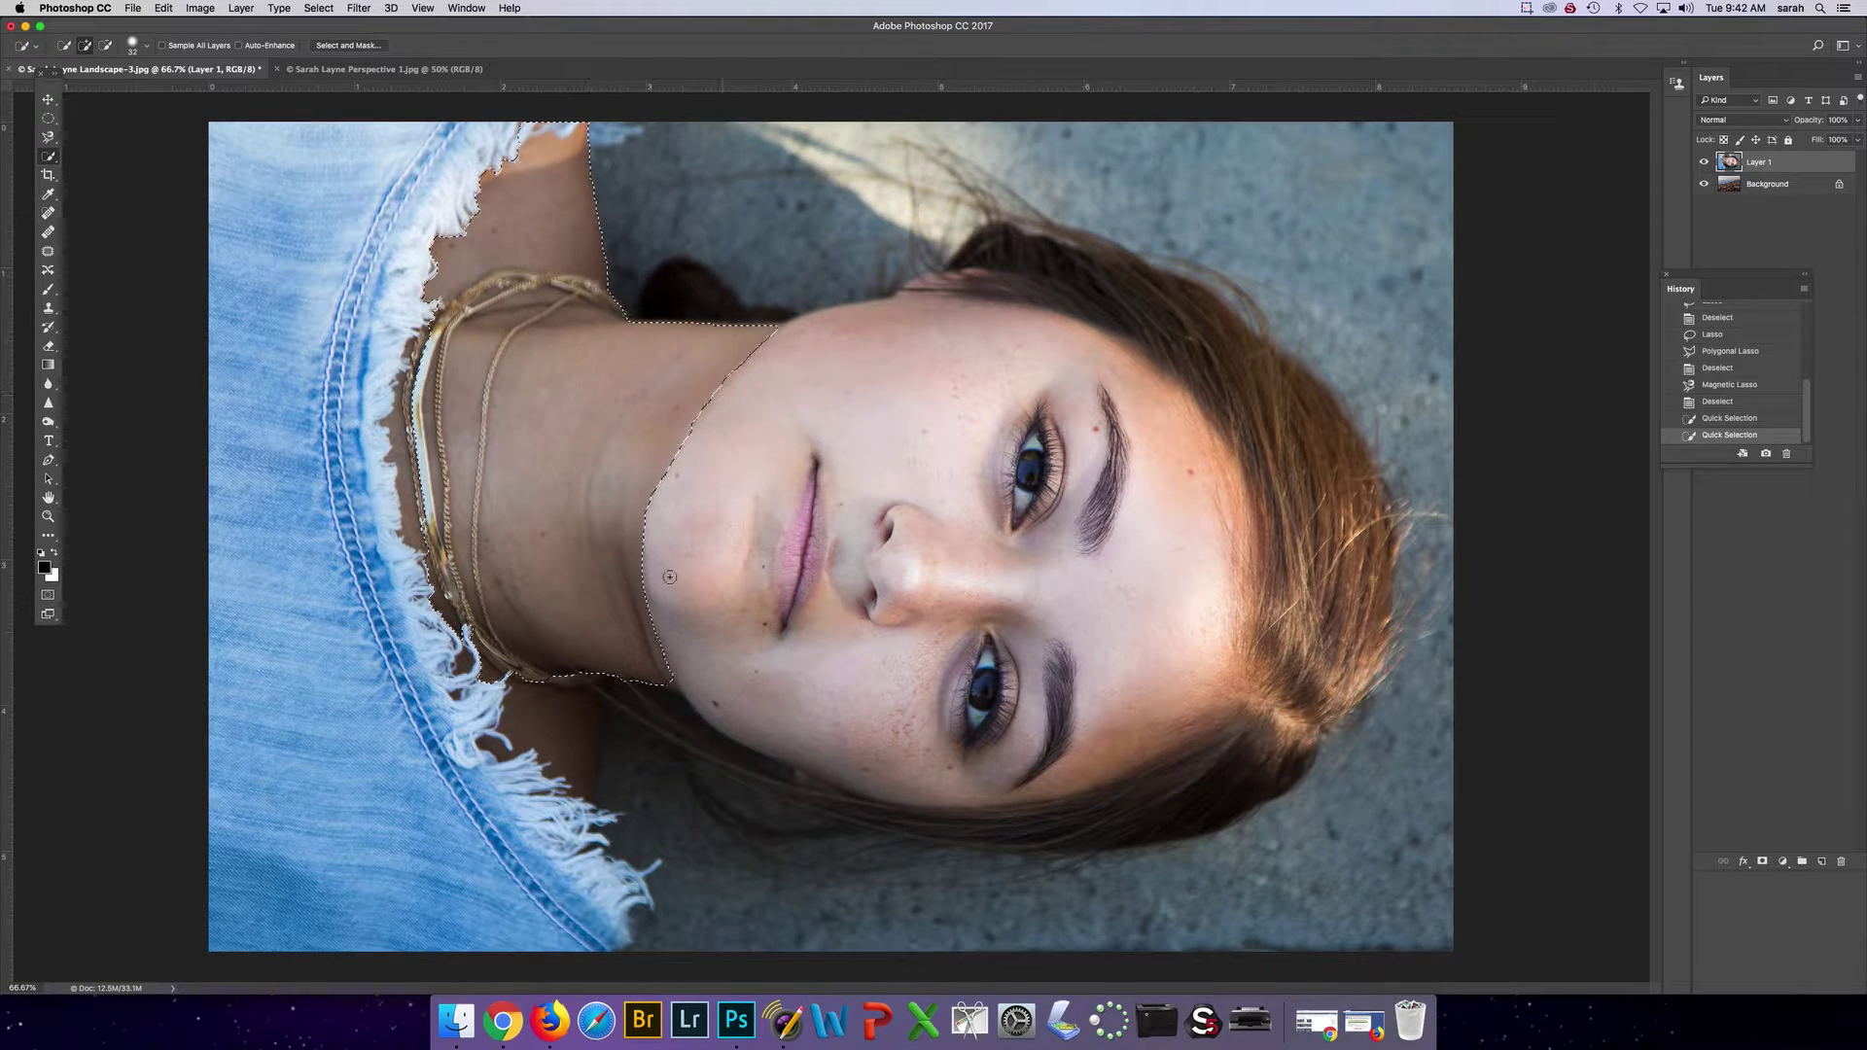
pyautogui.moveTo(498, 829); pyautogui.dragTo(544, 938)
pyautogui.moveTo(574, 695); pyautogui.dragTo(545, 758)
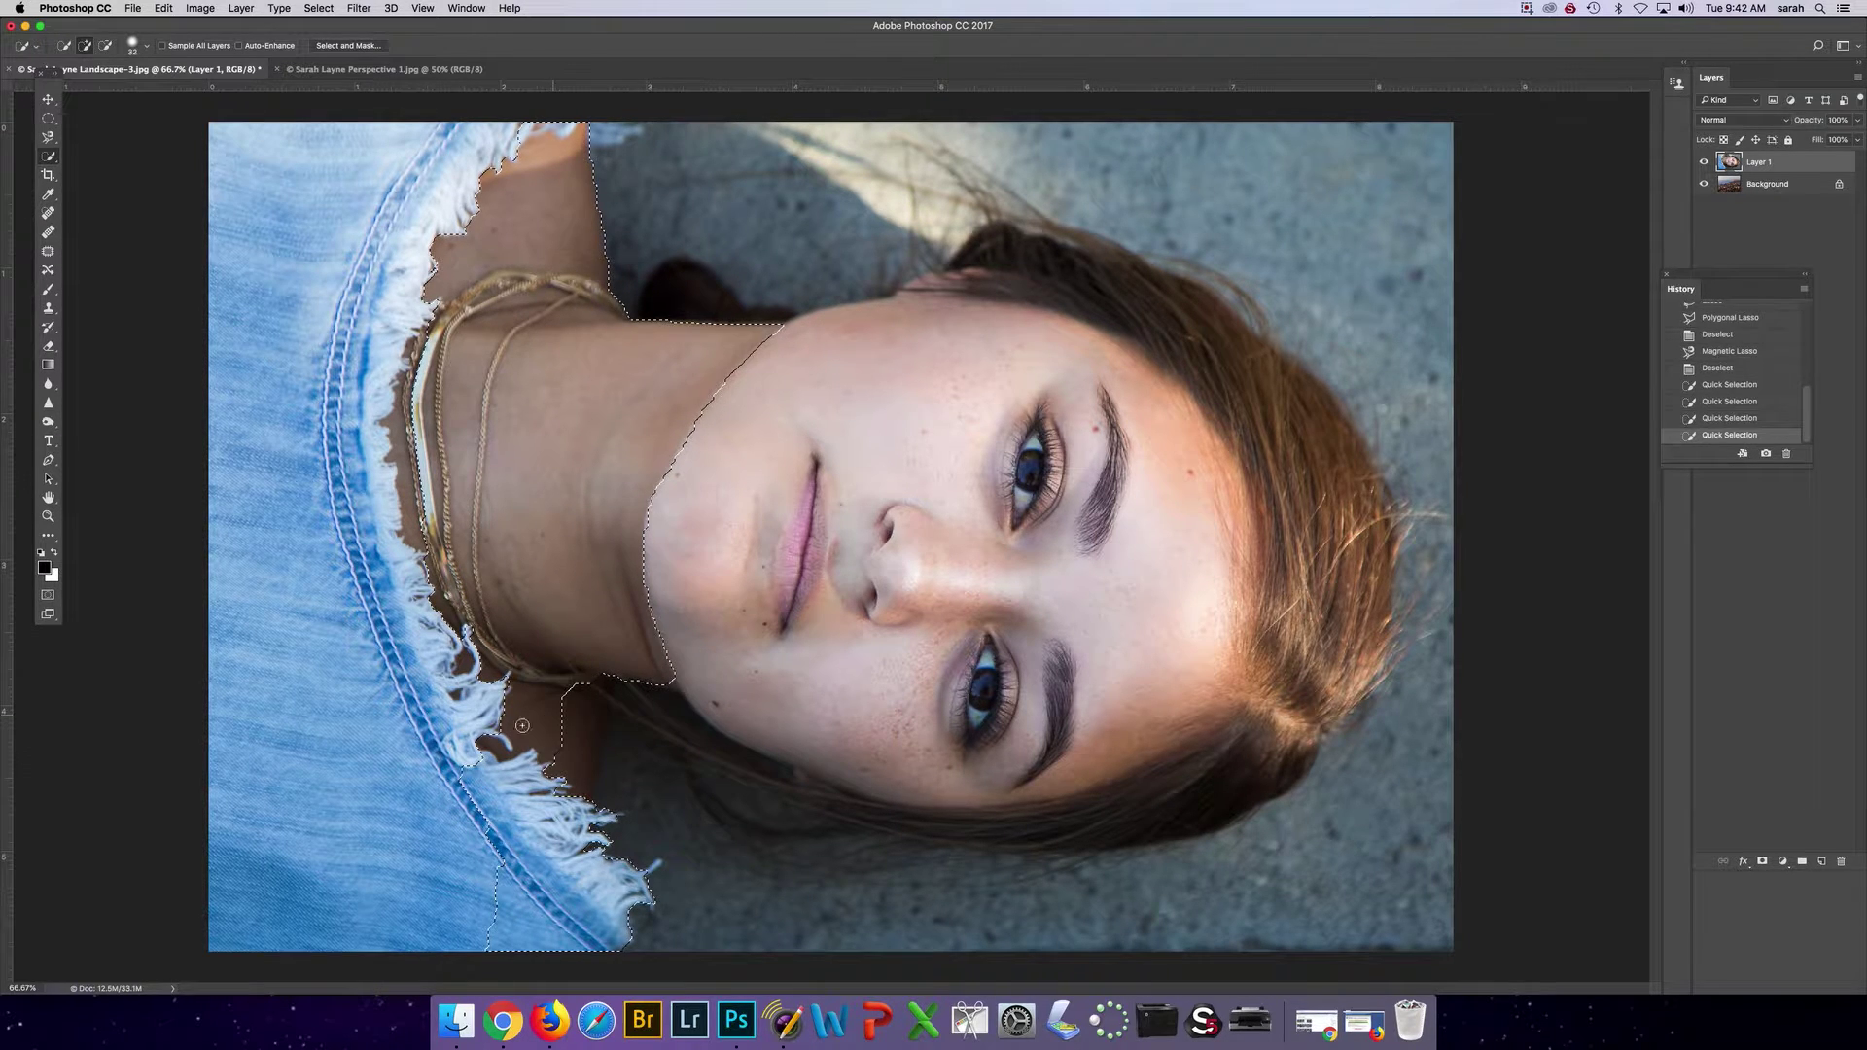
pyautogui.click(297, 838)
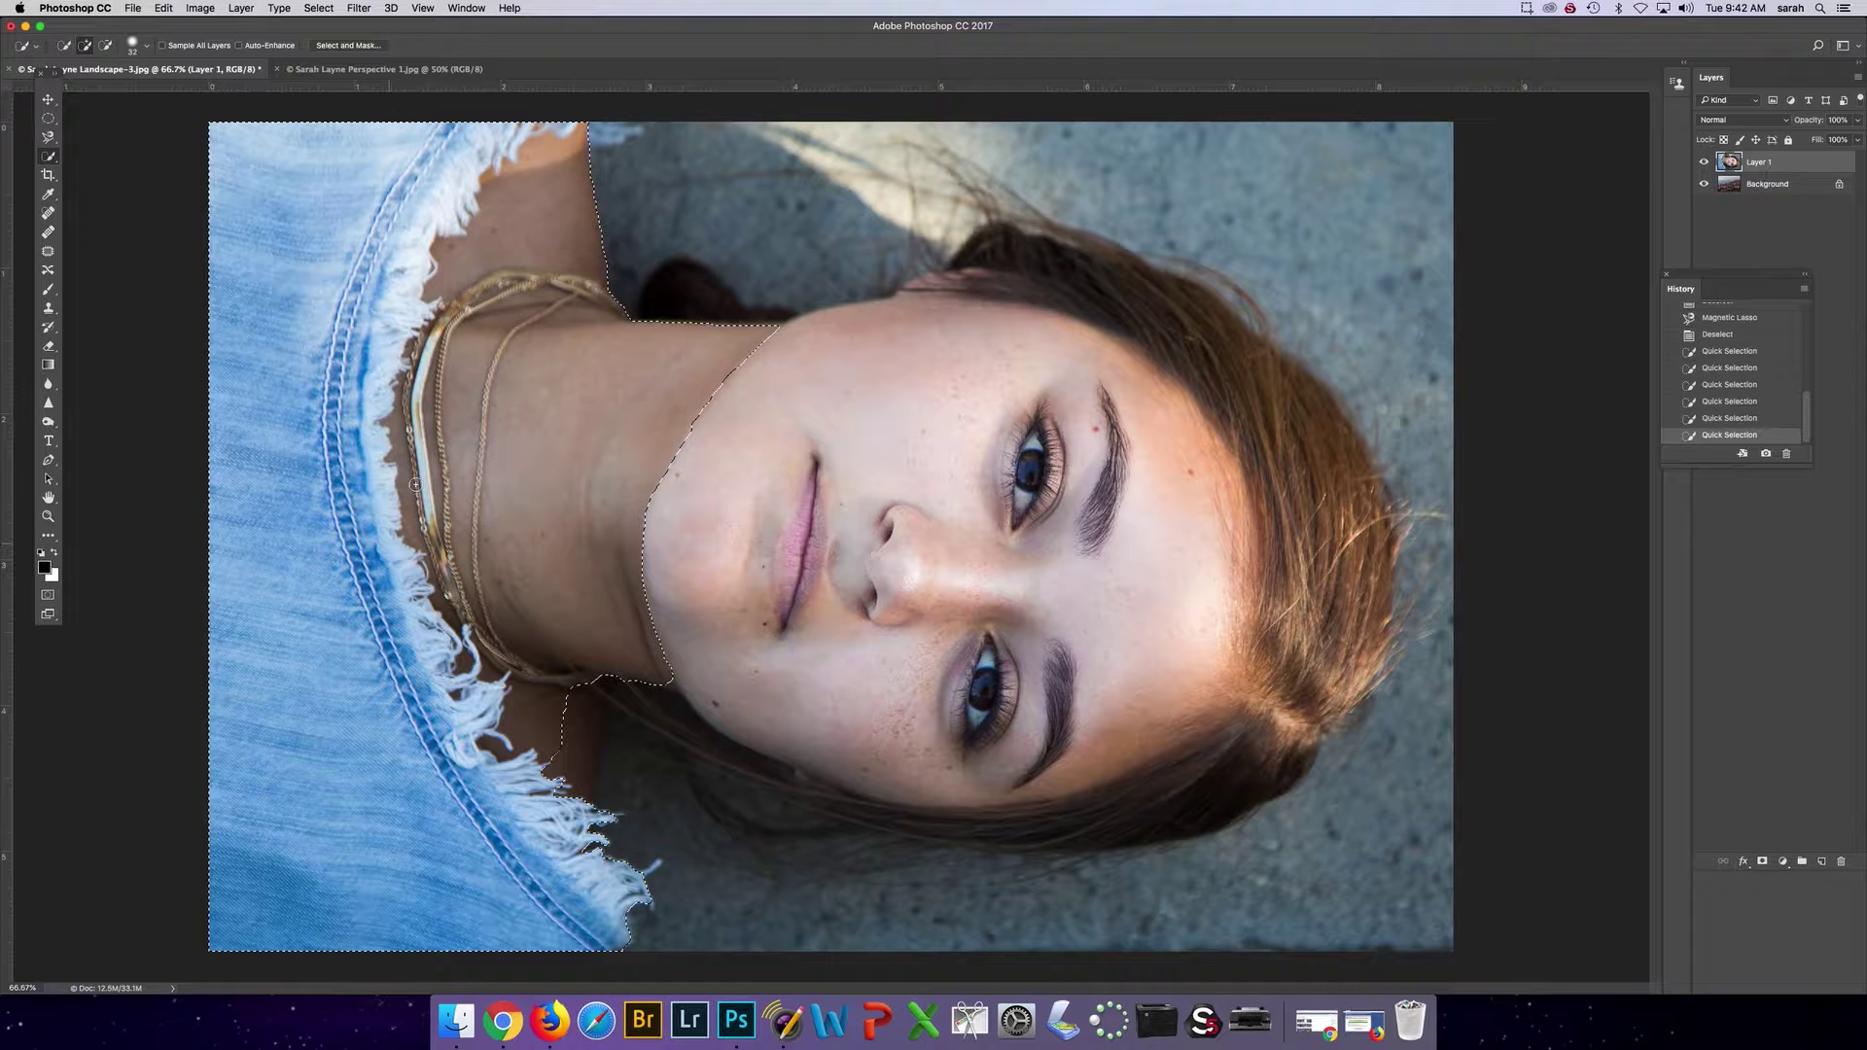
# - With a 24 px brush, extend the selection over the hair, forehead and face
pyautogui.click(139, 46)
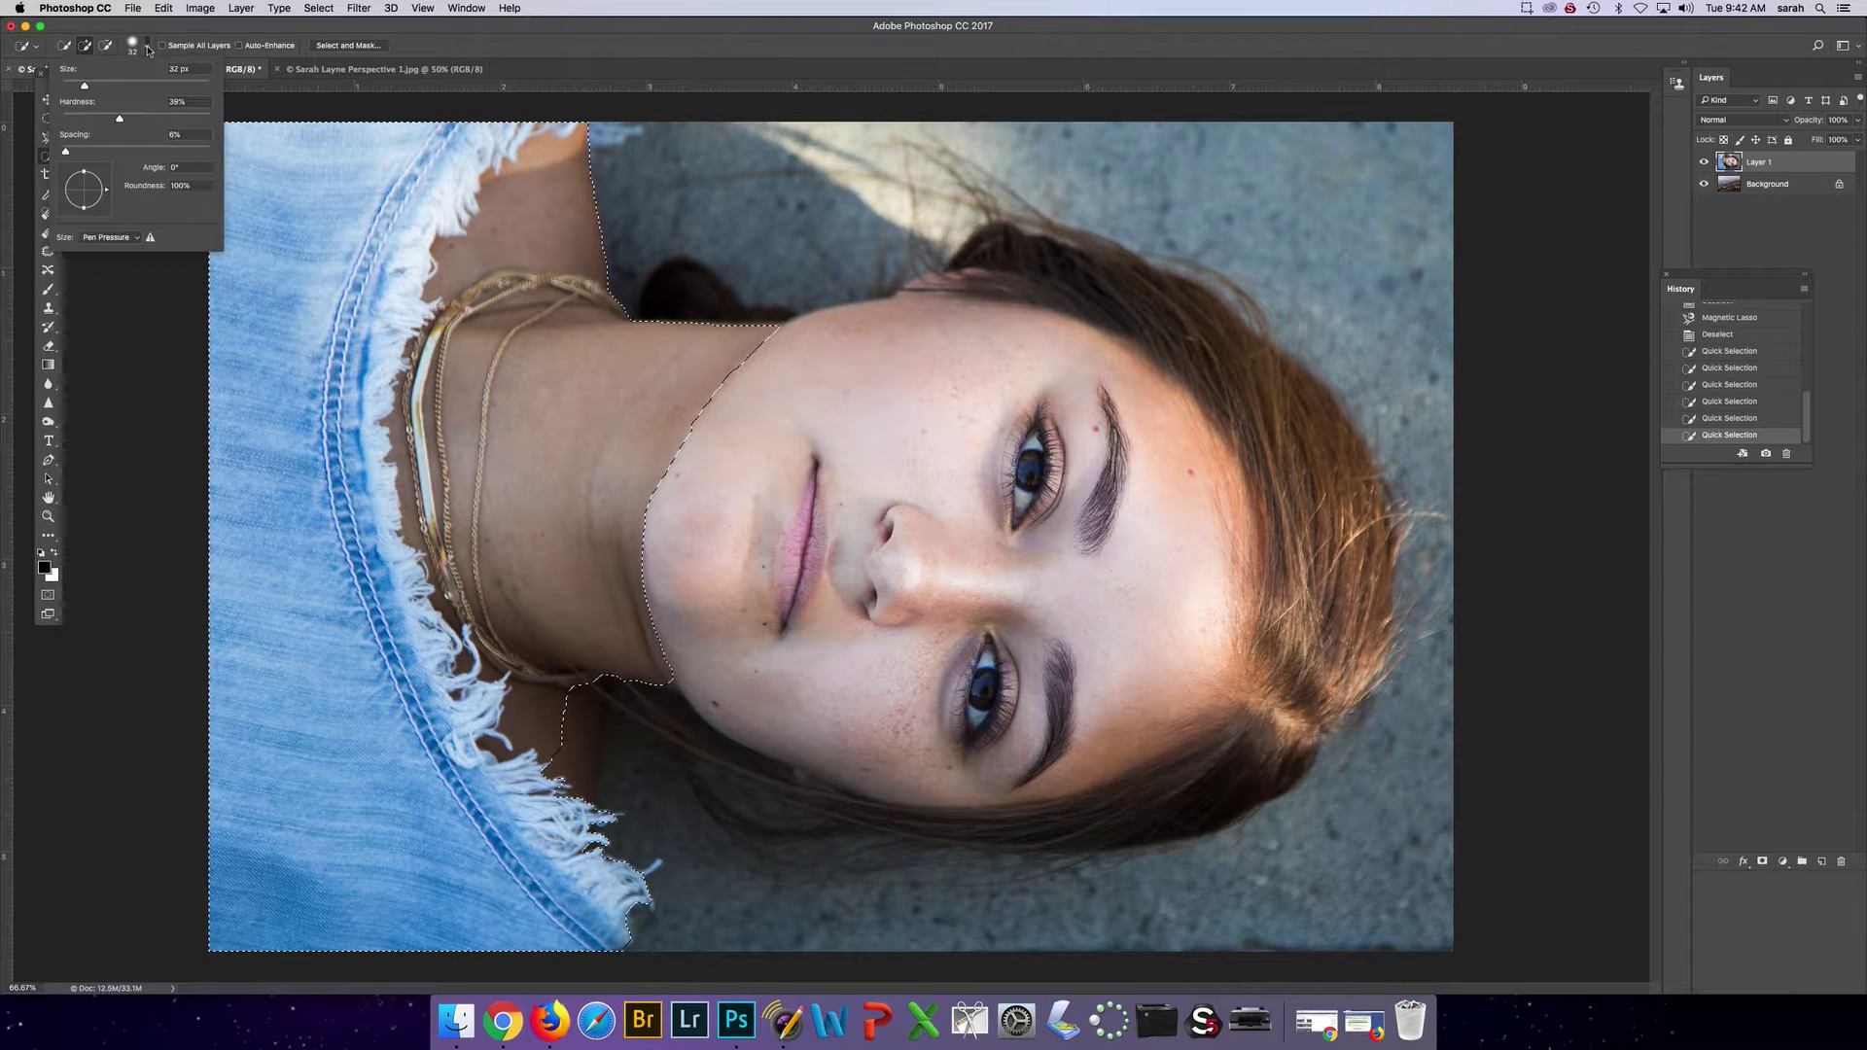
pyautogui.moveTo(93, 84); pyautogui.dragTo(80, 88)
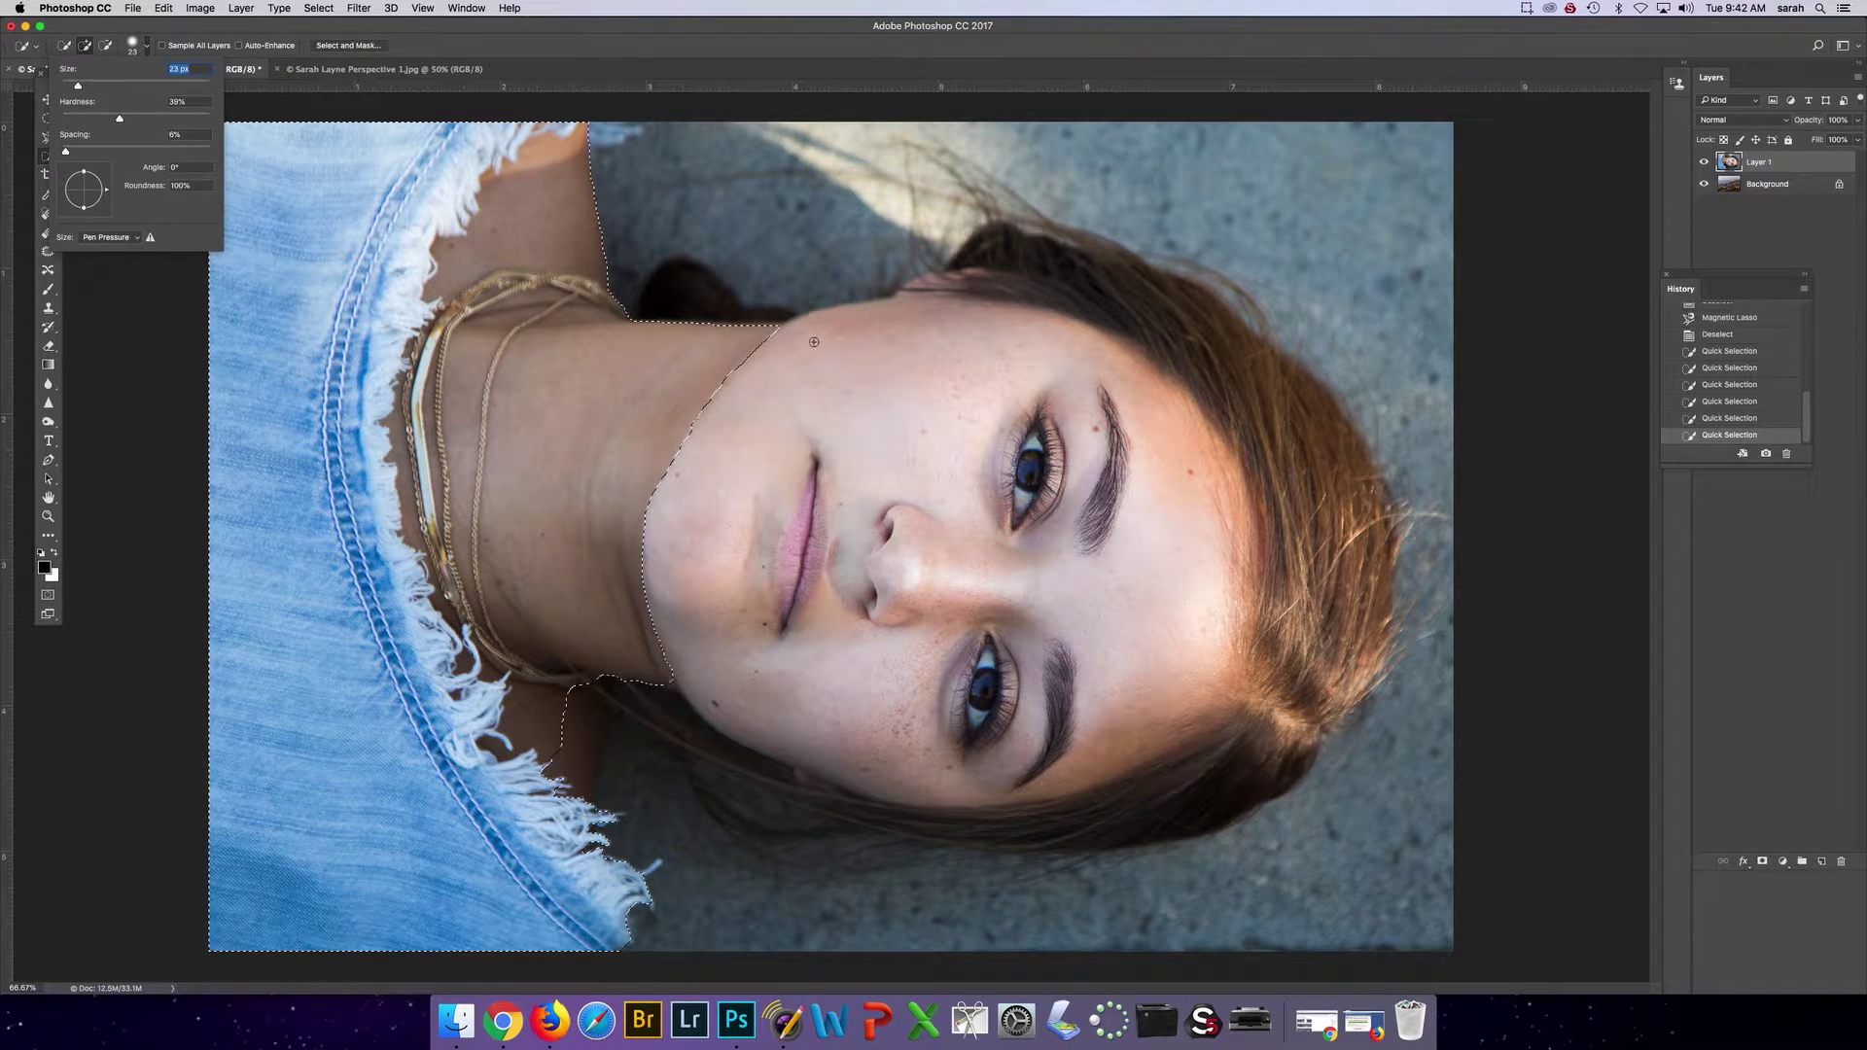
pyautogui.moveTo(739, 350); pyautogui.dragTo(996, 292)
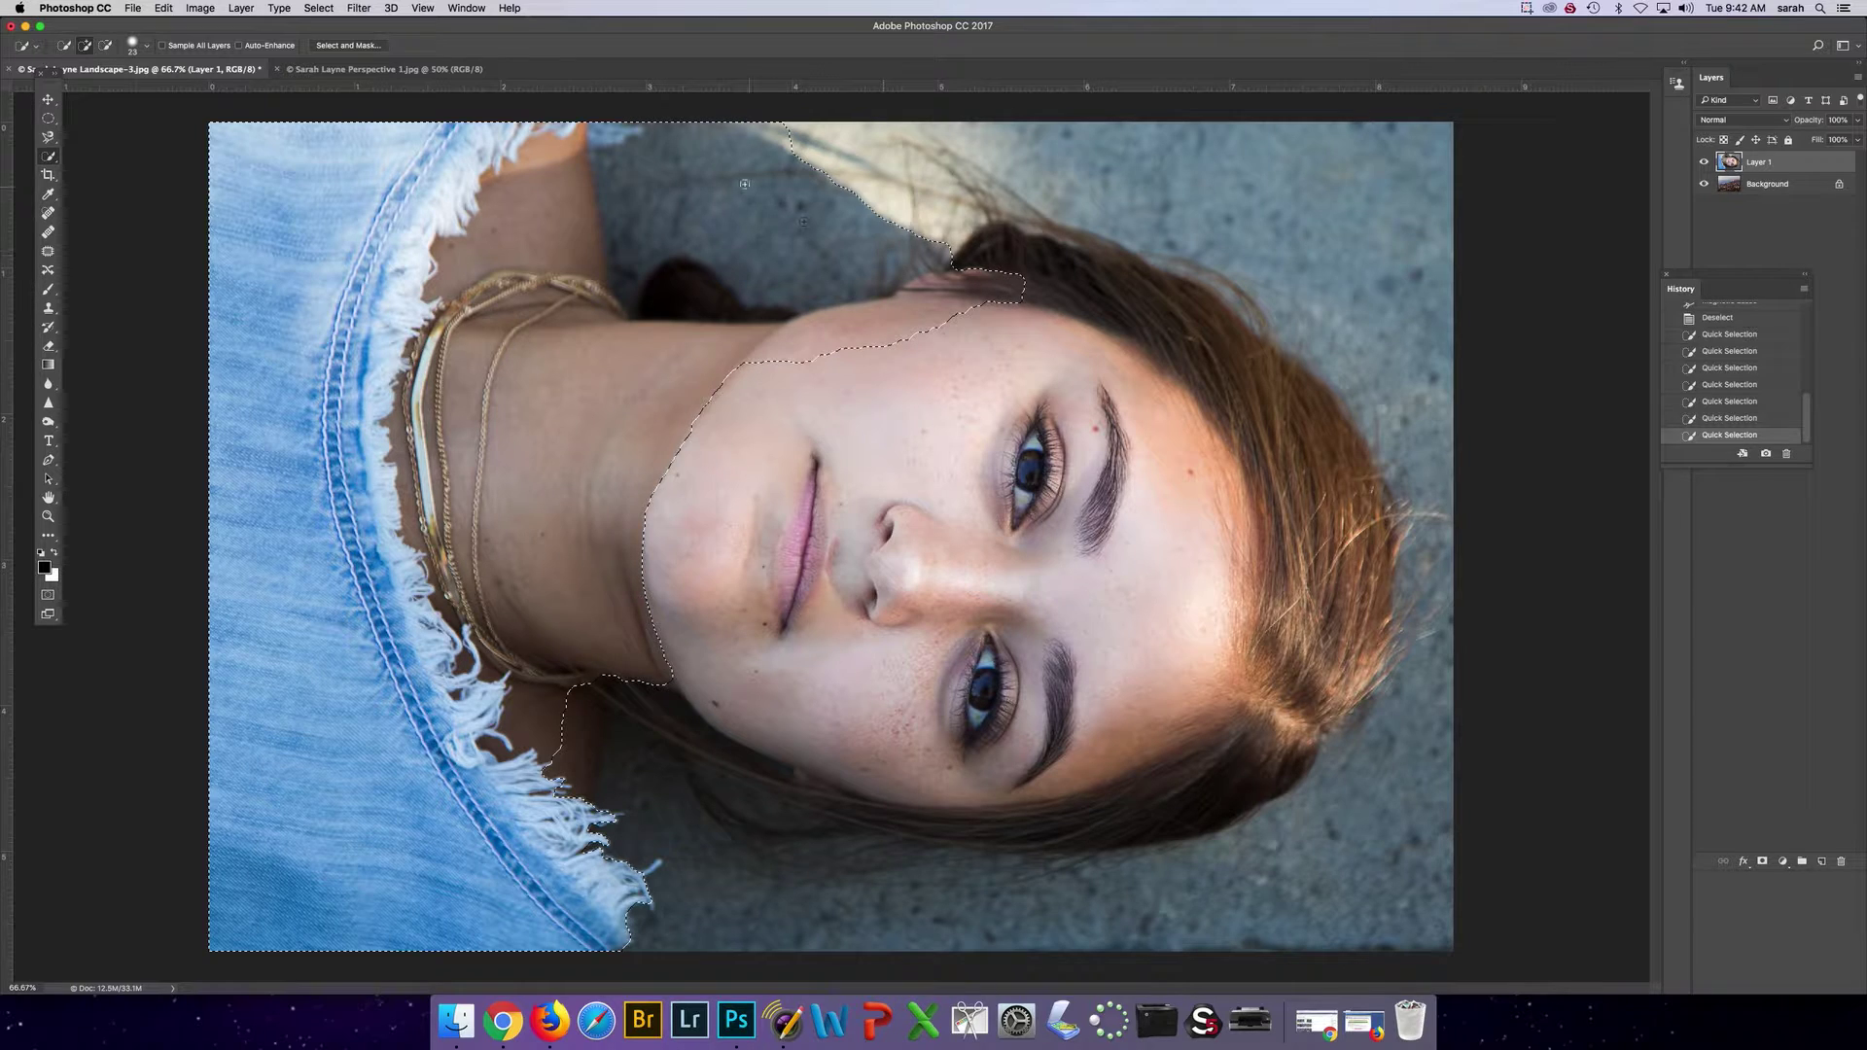
pyautogui.moveTo(717, 391); pyautogui.dragTo(1223, 525)
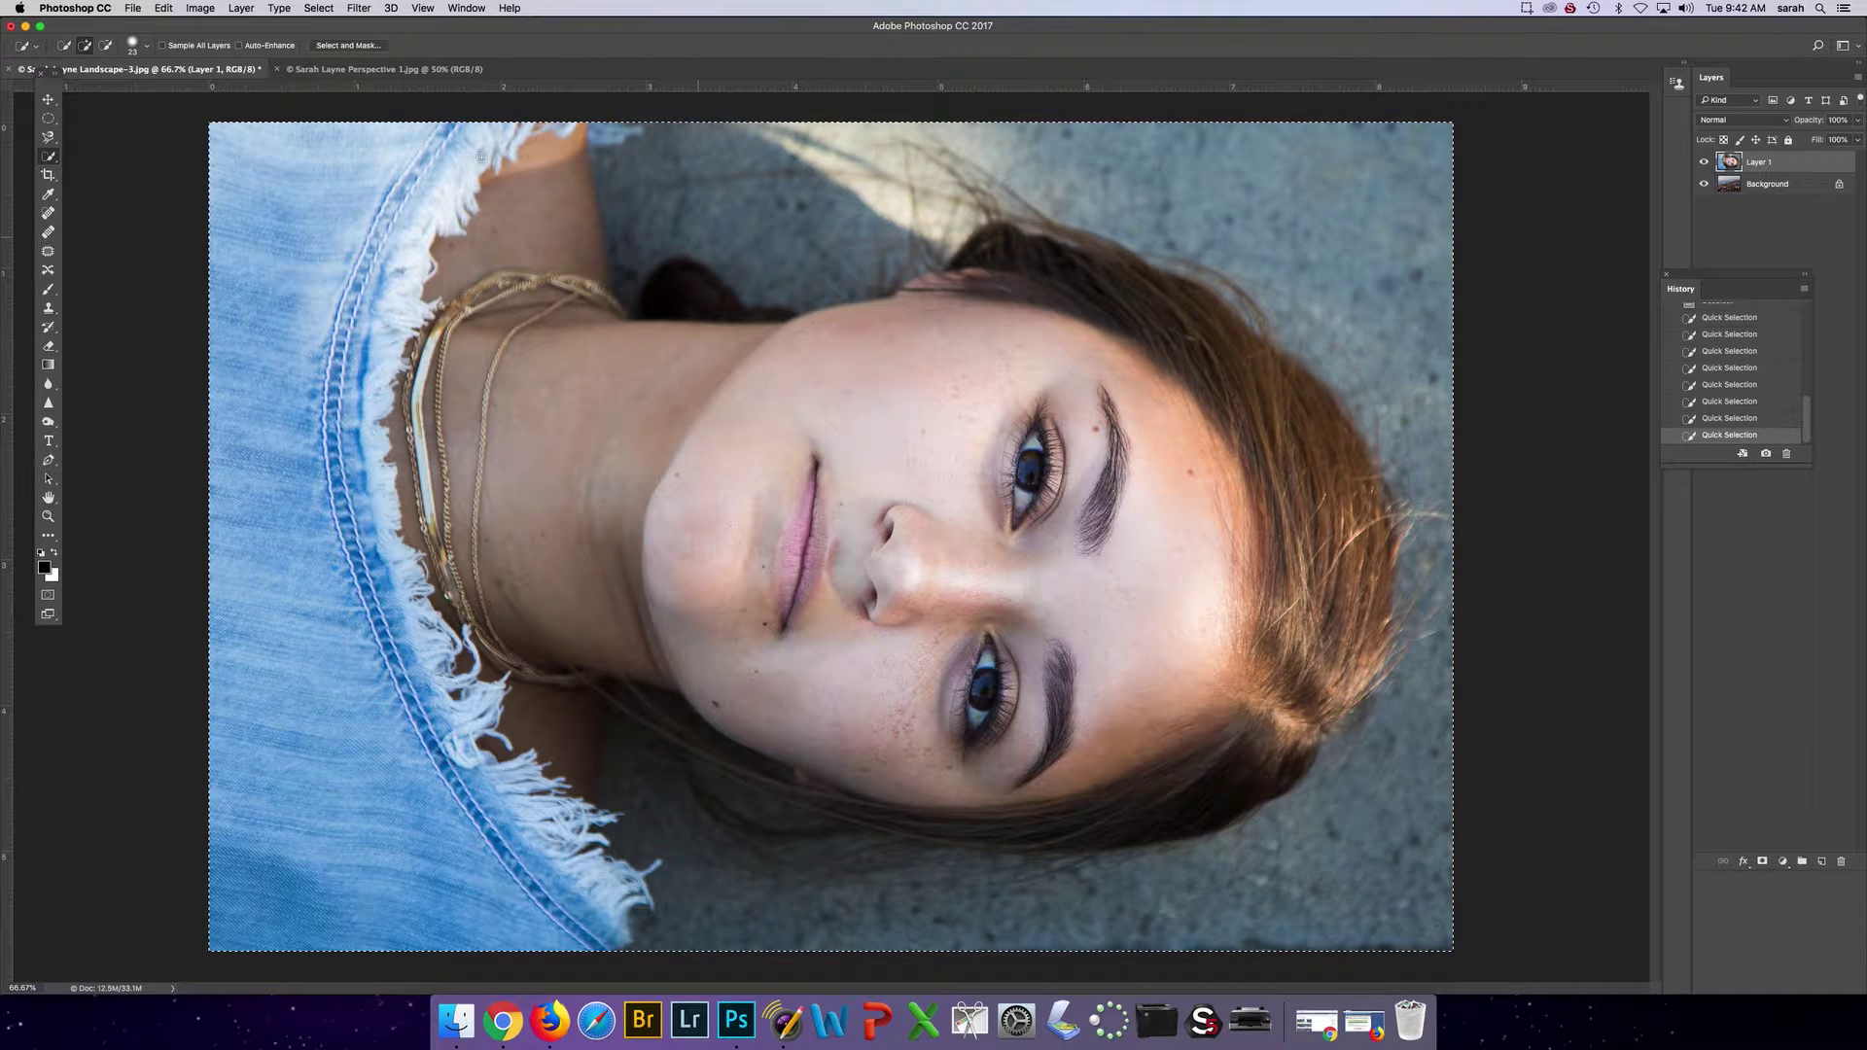
pyautogui.press('super+z')
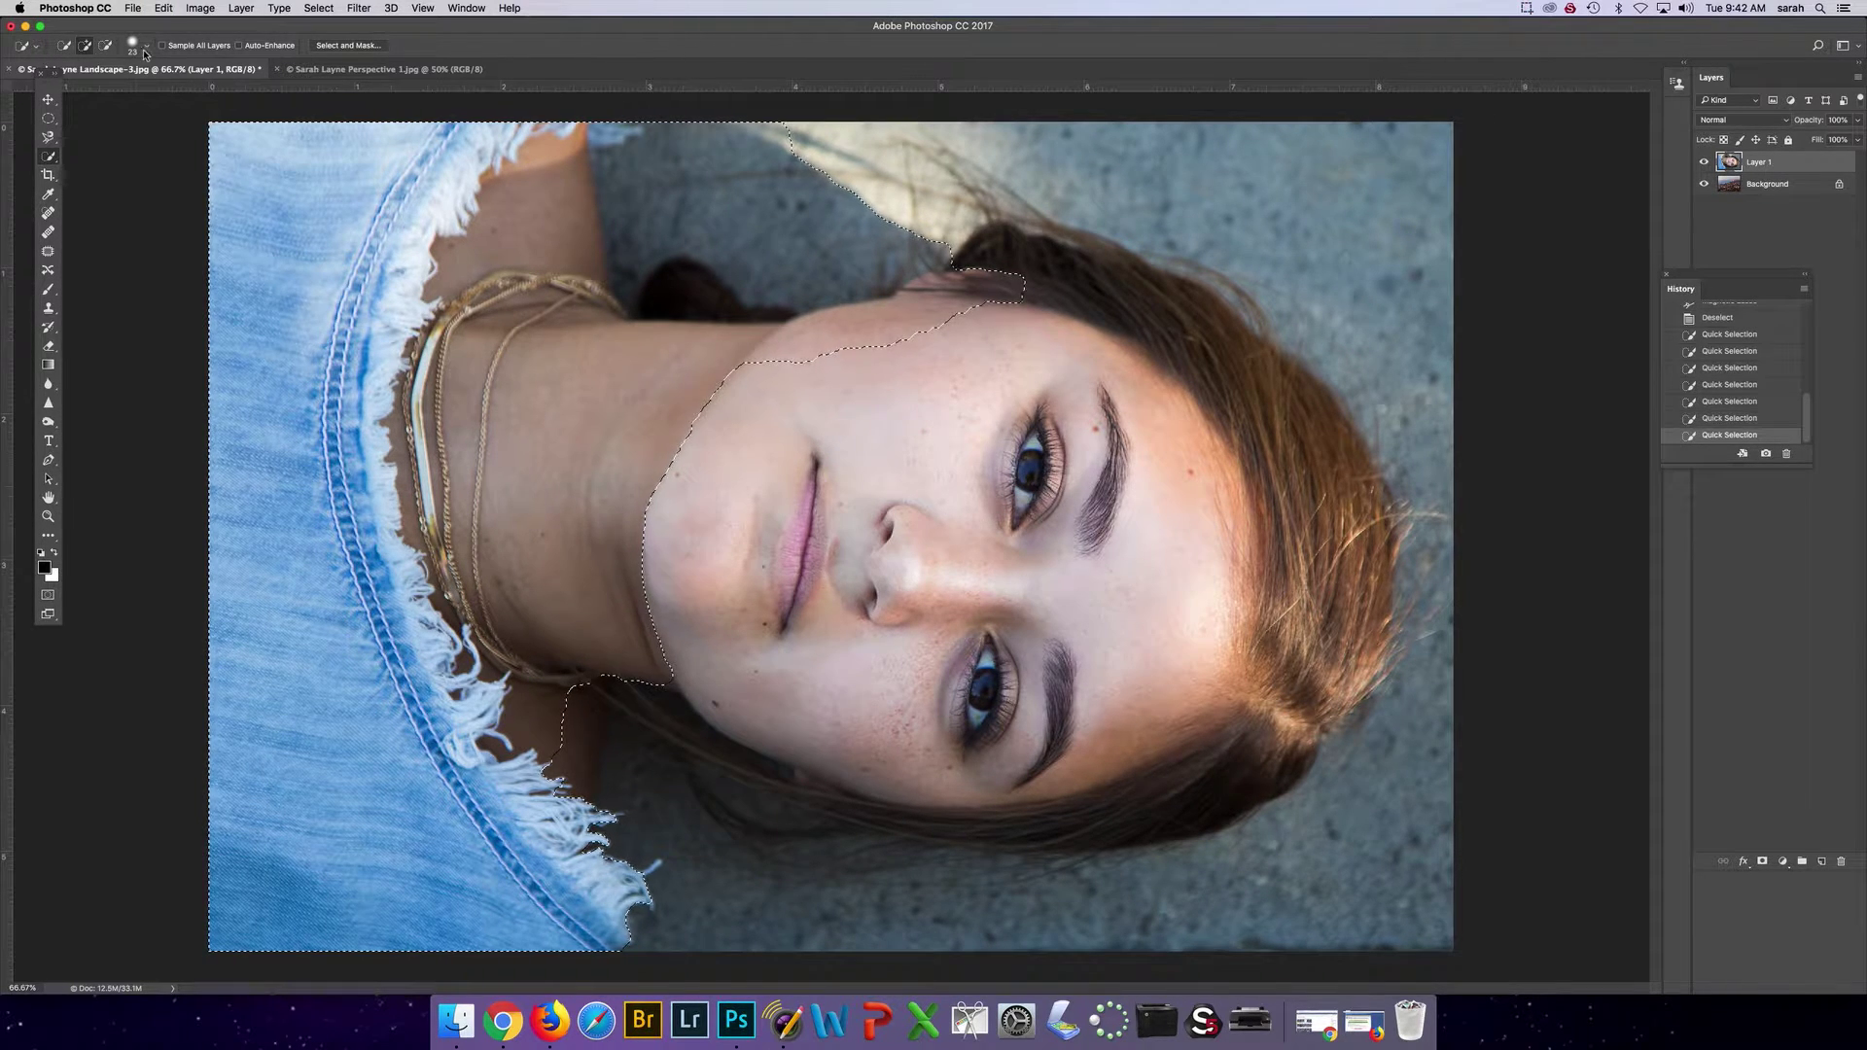
pyautogui.moveTo(625, 169); pyautogui.dragTo(680, 223)
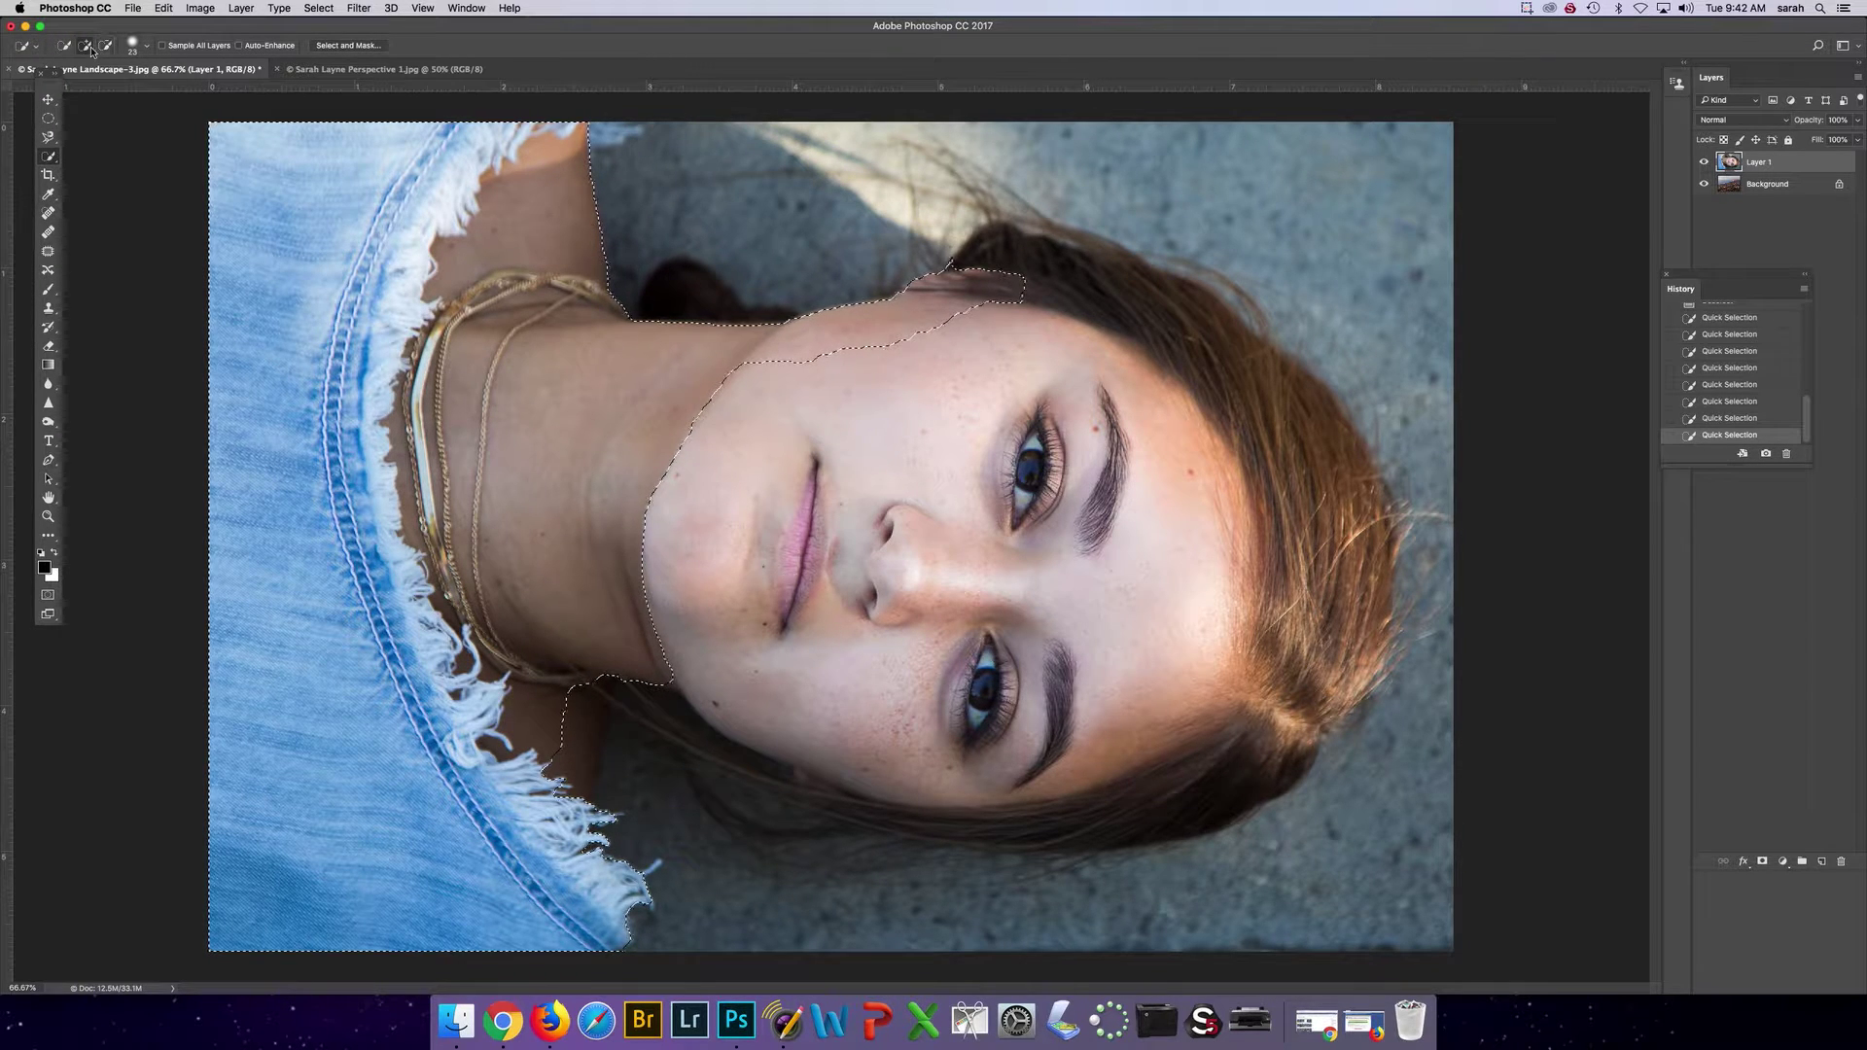
pyautogui.moveTo(1022, 324)
pyautogui.mouseDown()
pyautogui.moveTo(870, 511)
pyautogui.moveTo(992, 507)
pyautogui.moveTo(1001, 530)
pyautogui.moveTo(898, 607)
pyautogui.moveTo(1135, 597)
pyautogui.mouseUp()
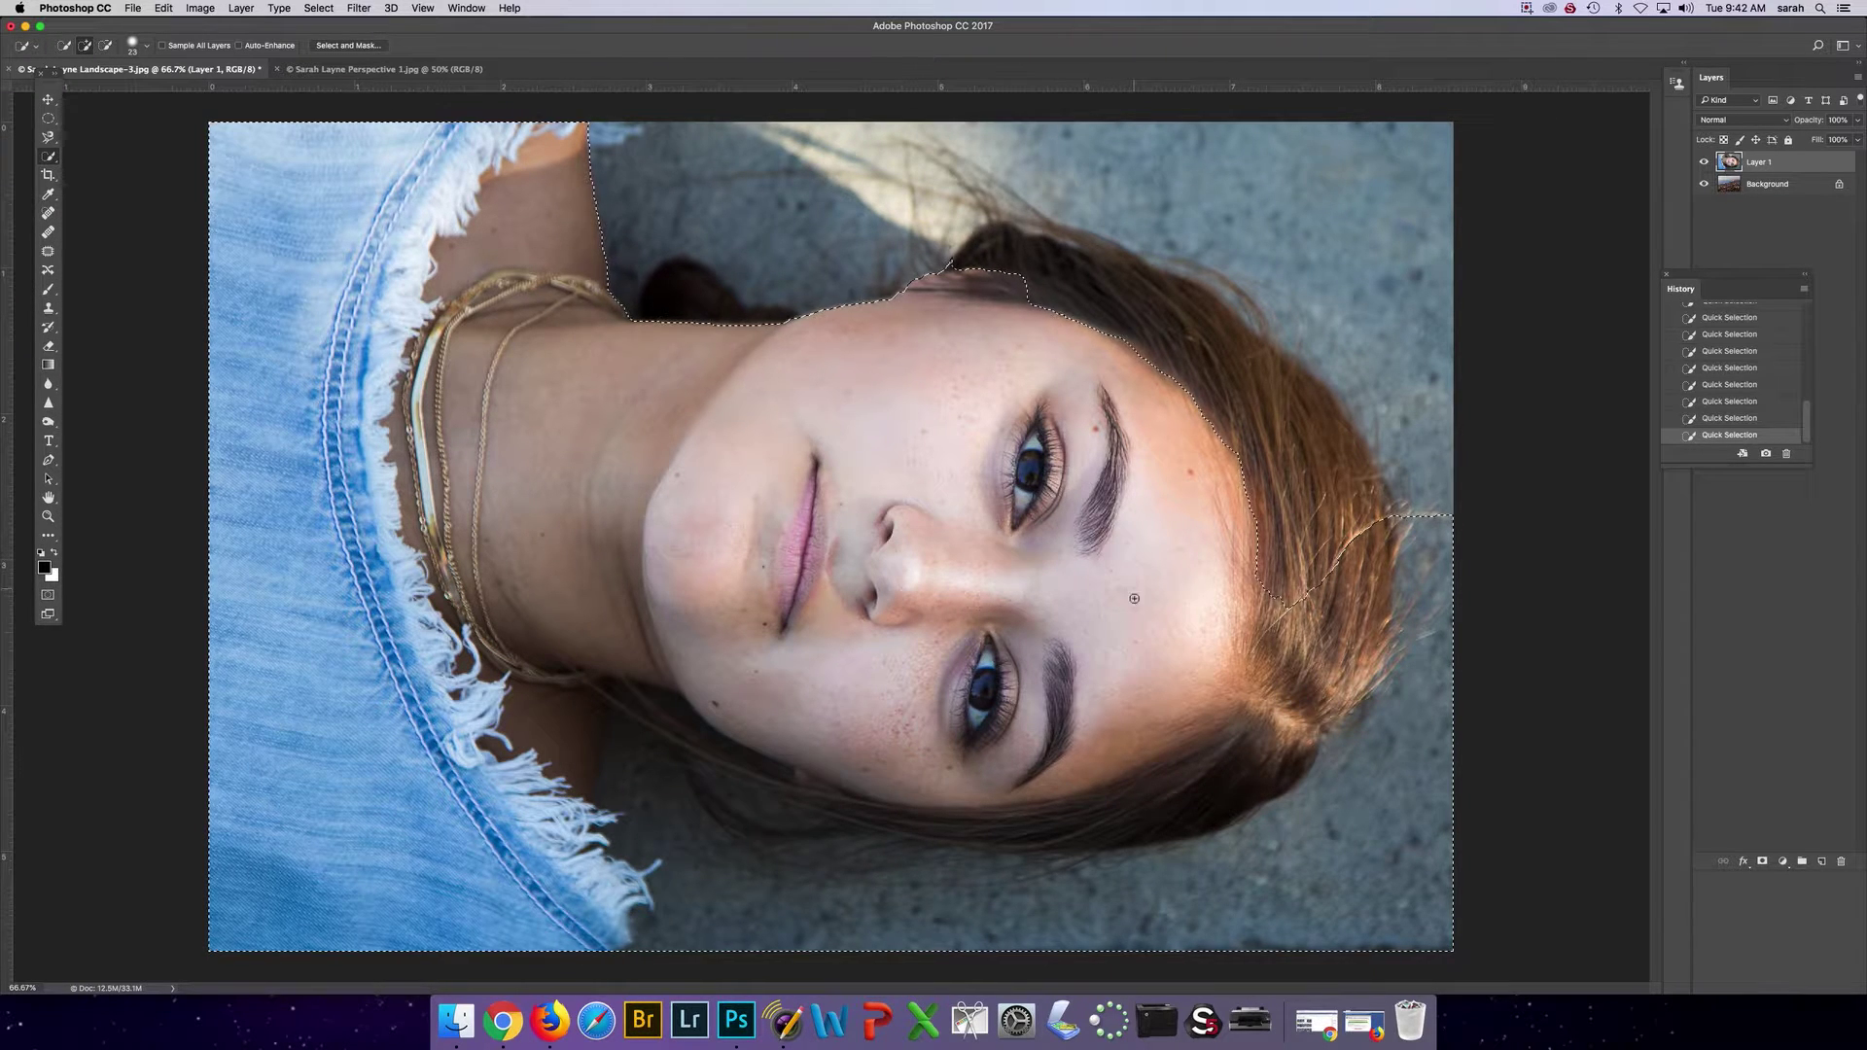
# - Subtract the bottom region, right-edge wedge and area below the chin, adding the hair top
pyautogui.click(106, 48)
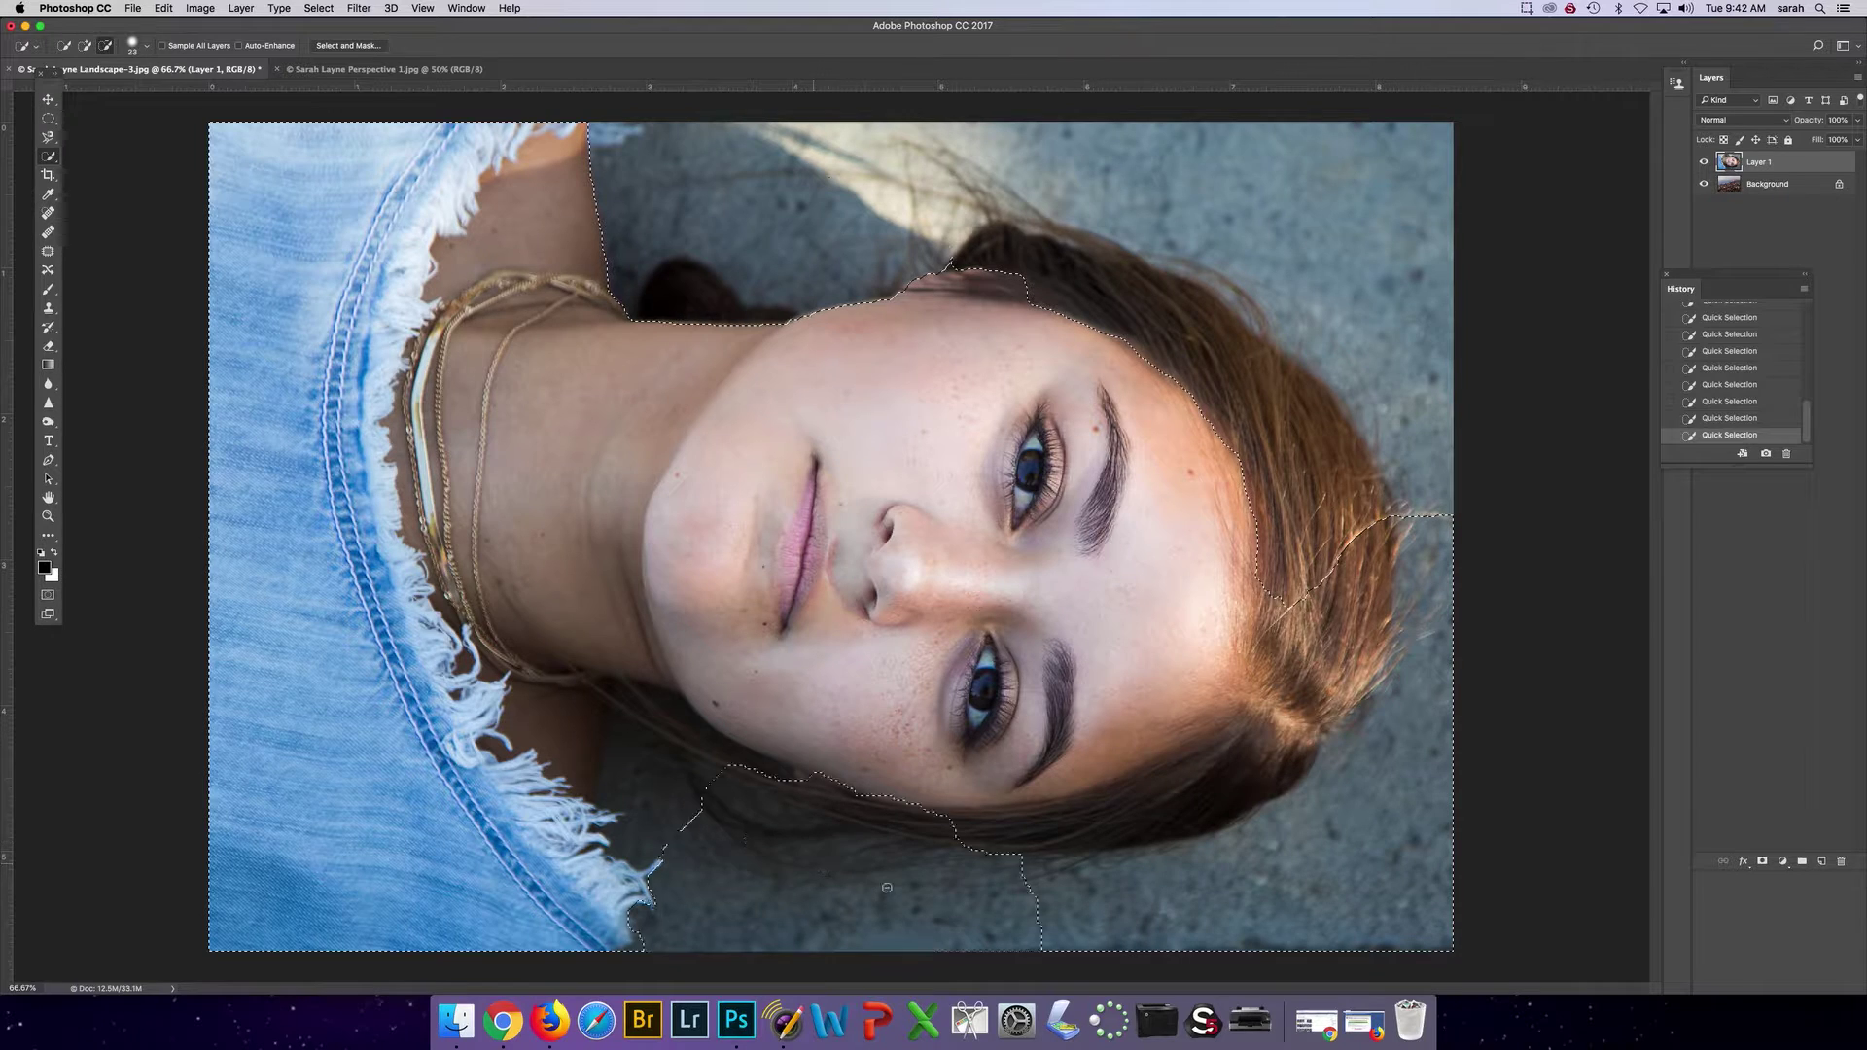
pyautogui.moveTo(747, 842)
pyautogui.mouseDown()
pyautogui.moveTo(973, 899)
pyautogui.moveTo(1291, 816)
pyautogui.mouseUp()
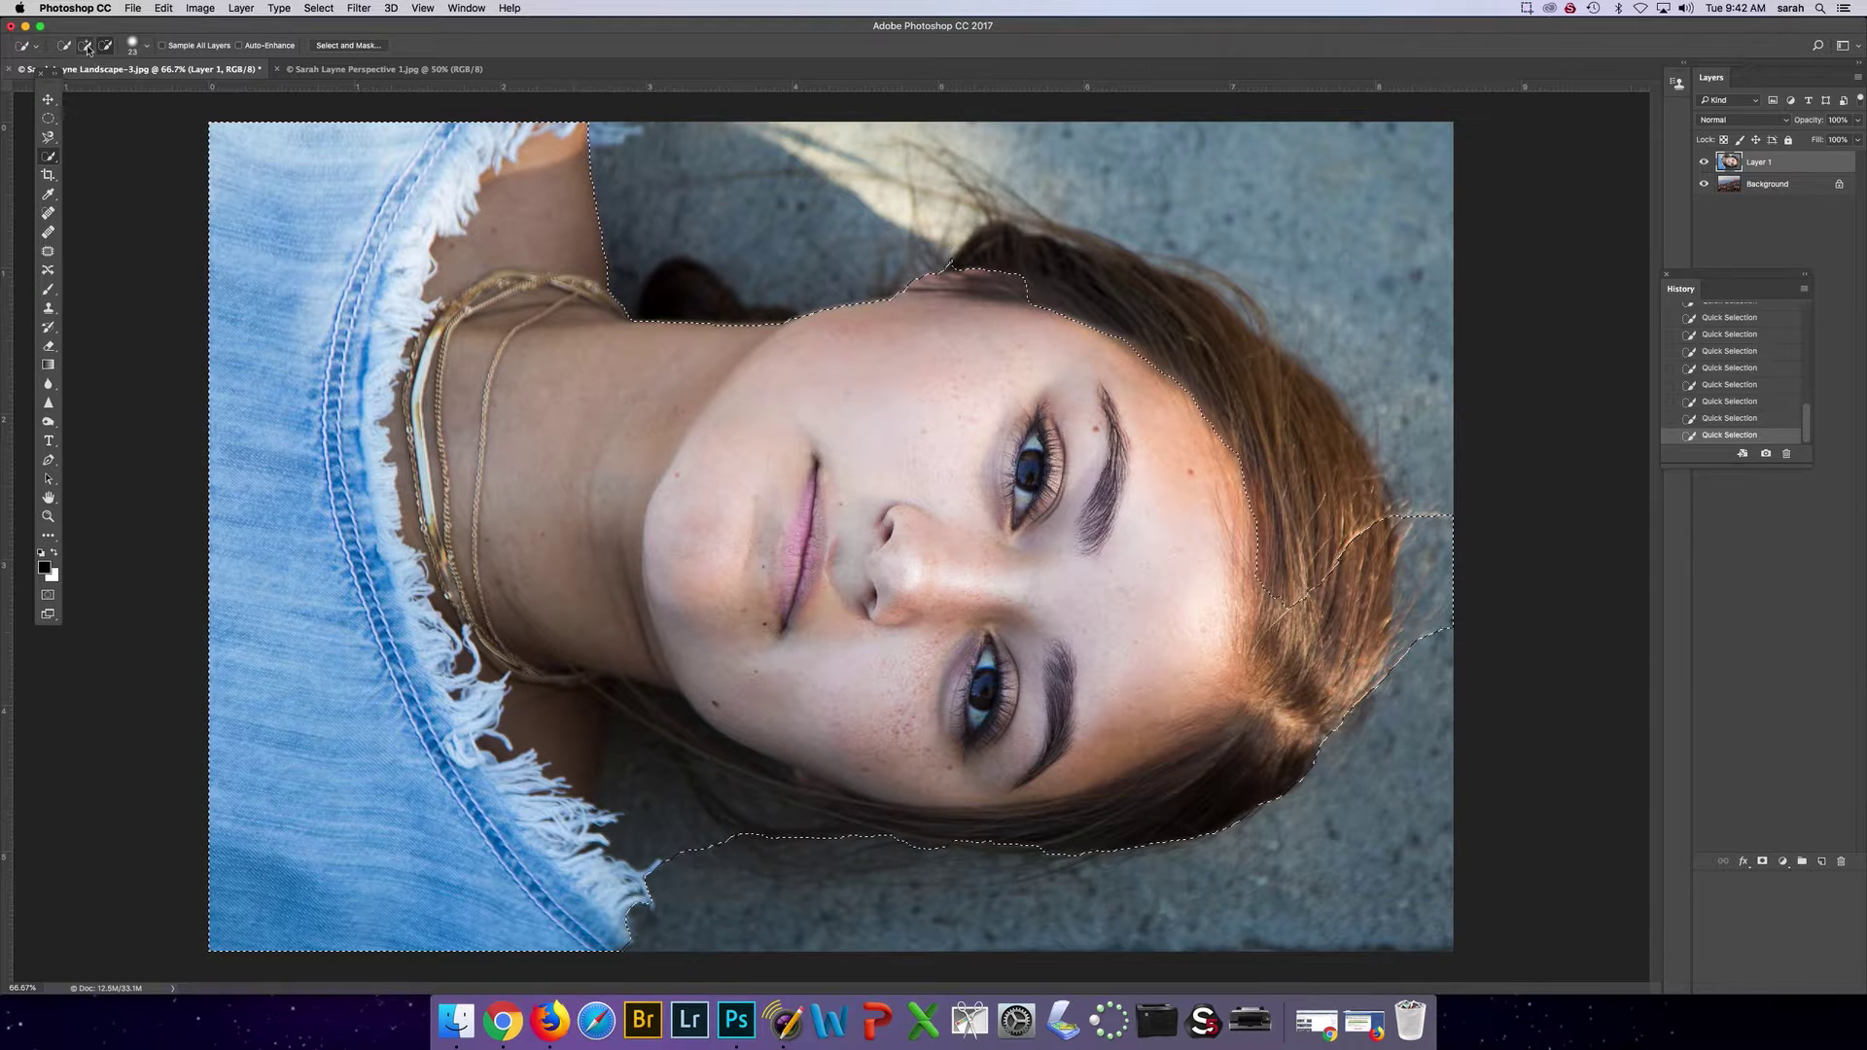
pyautogui.moveTo(1206, 375)
pyautogui.mouseDown()
pyautogui.moveTo(1267, 396)
pyautogui.moveTo(1298, 467)
pyautogui.mouseUp()
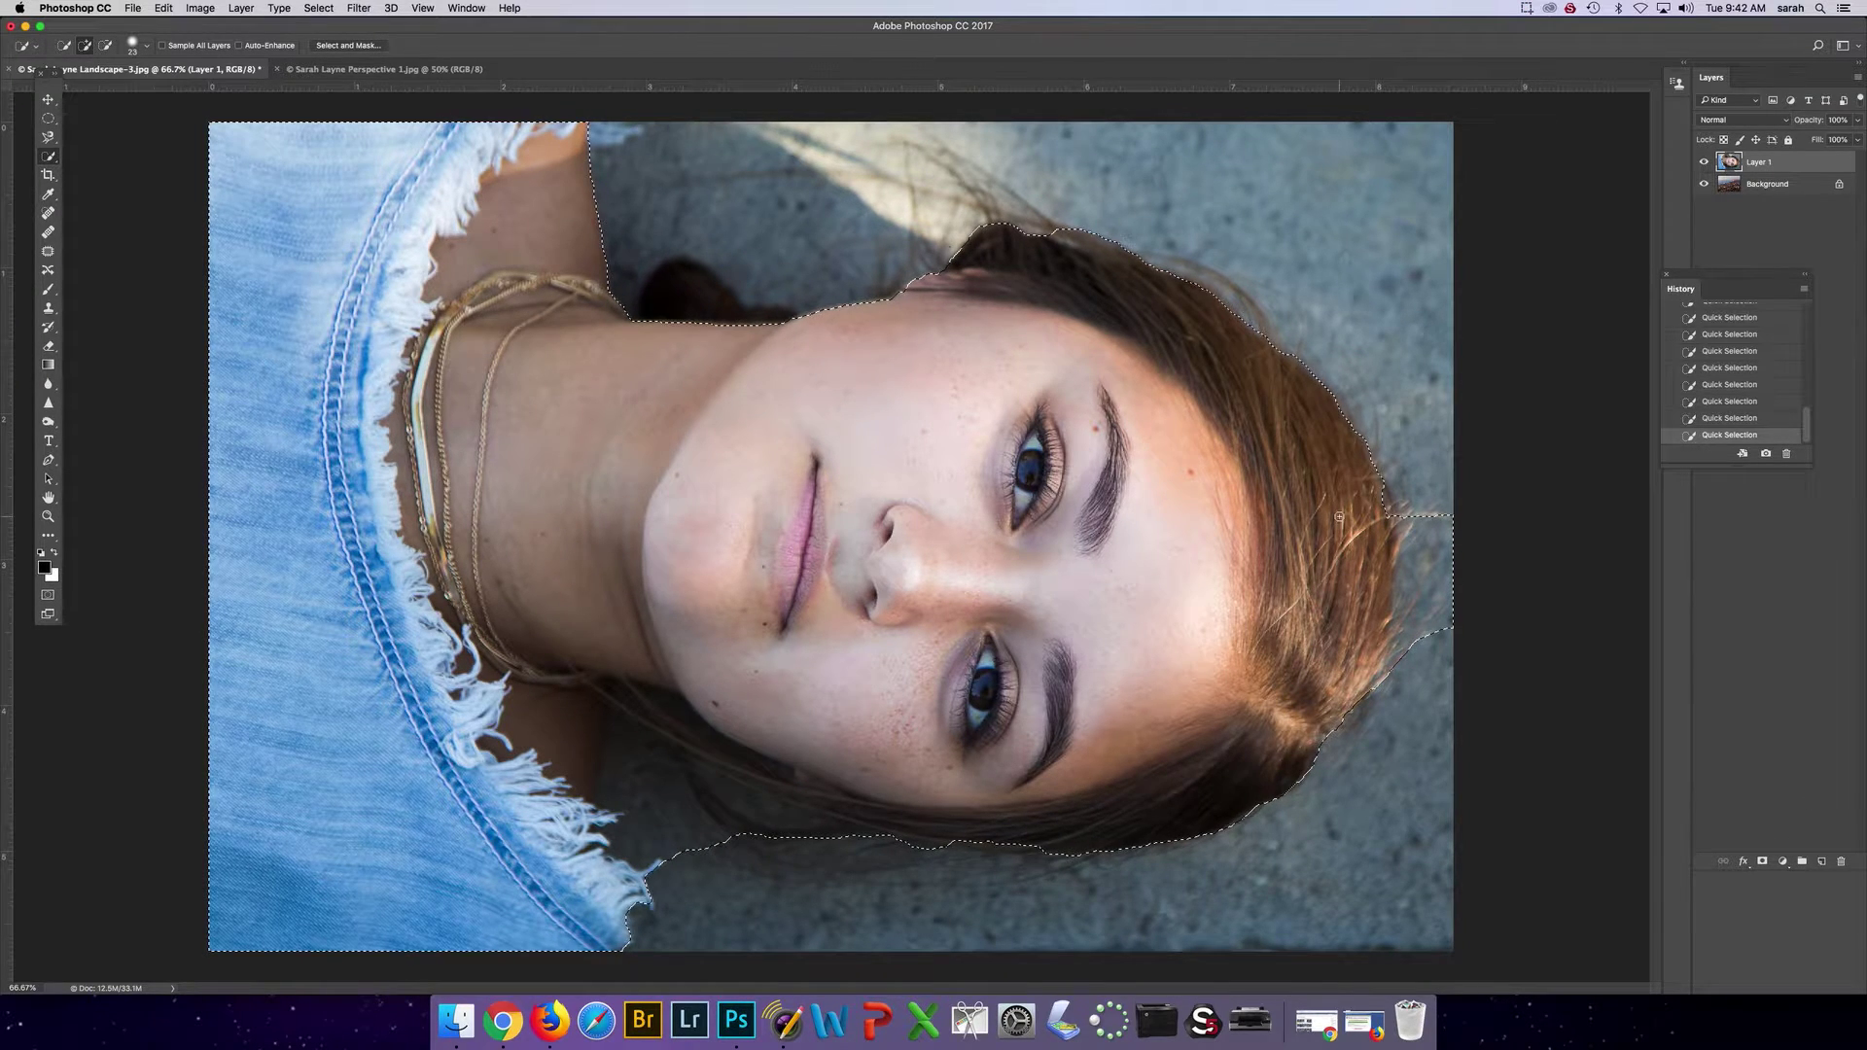
pyautogui.click(105, 46)
pyautogui.moveTo(1440, 598)
pyautogui.mouseDown()
pyautogui.moveTo(1434, 529)
pyautogui.moveTo(1415, 531)
pyautogui.mouseUp()
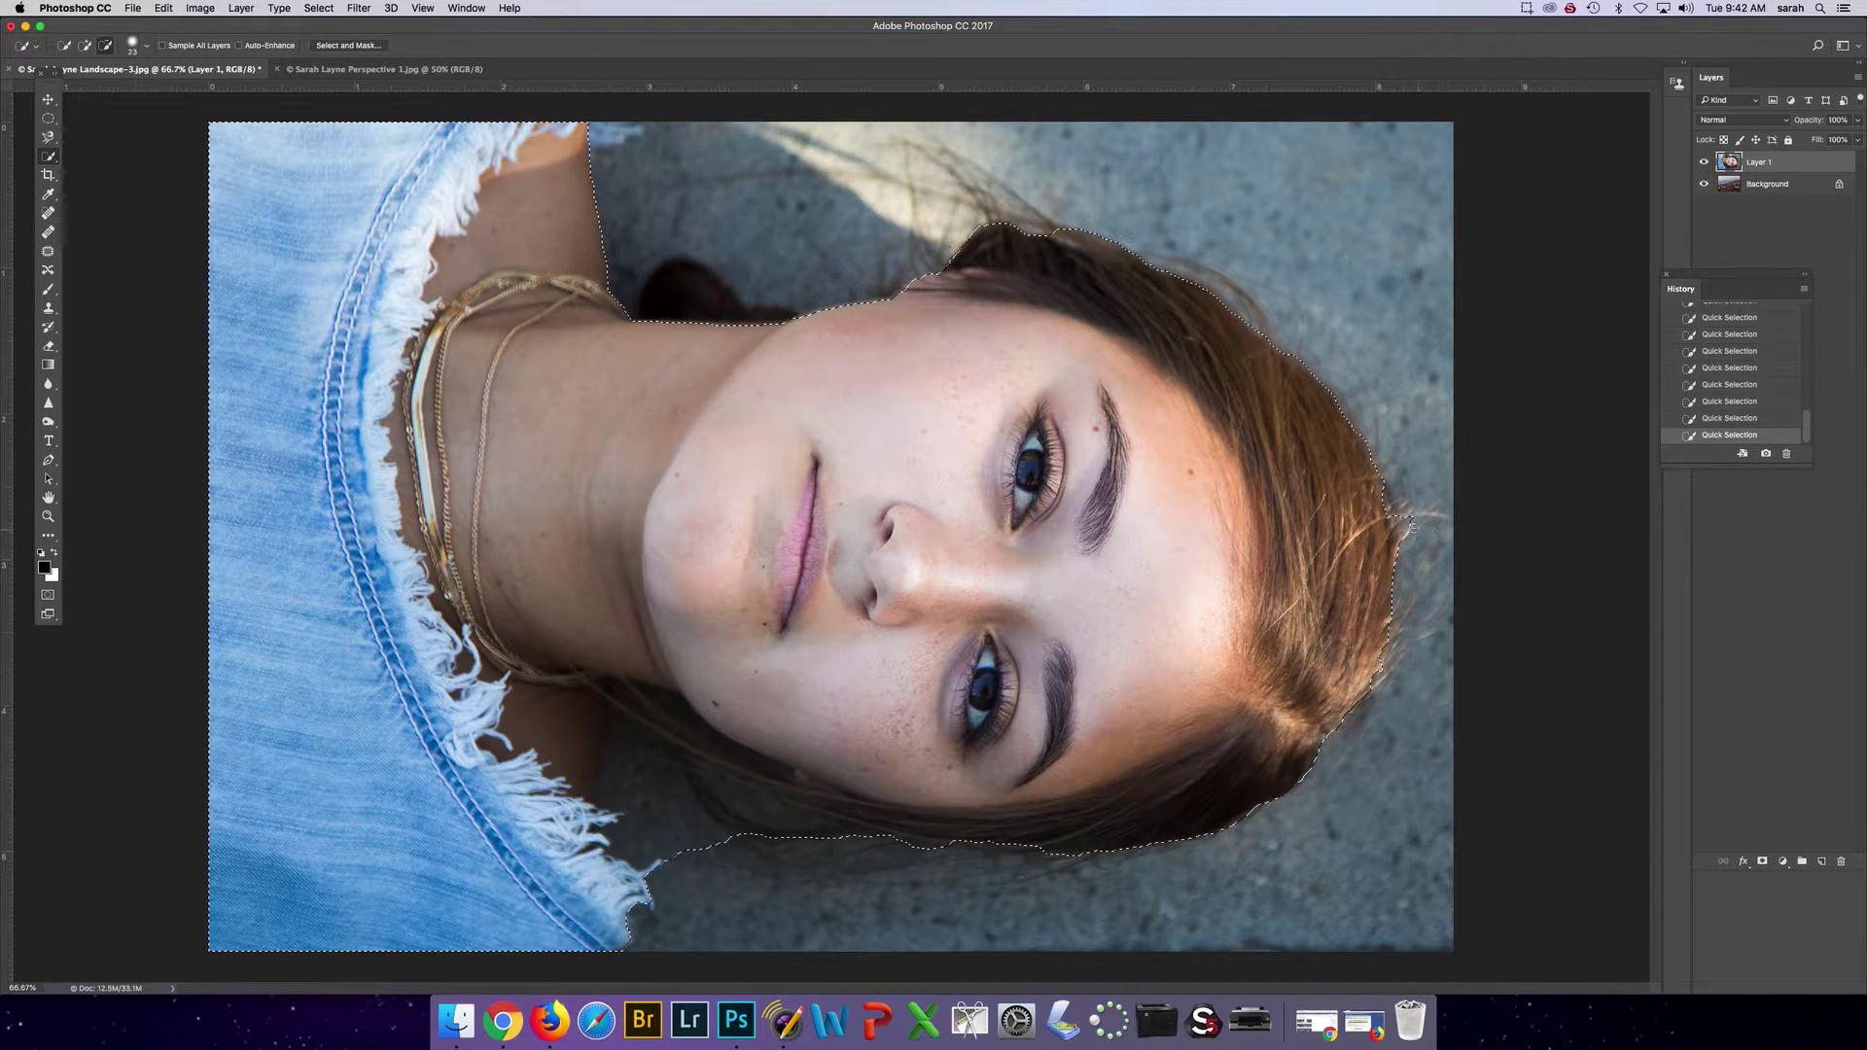
pyautogui.moveTo(715, 734)
pyautogui.mouseDown()
pyautogui.moveTo(642, 753)
pyautogui.moveTo(700, 719)
pyautogui.moveTo(625, 716)
pyautogui.mouseUp()
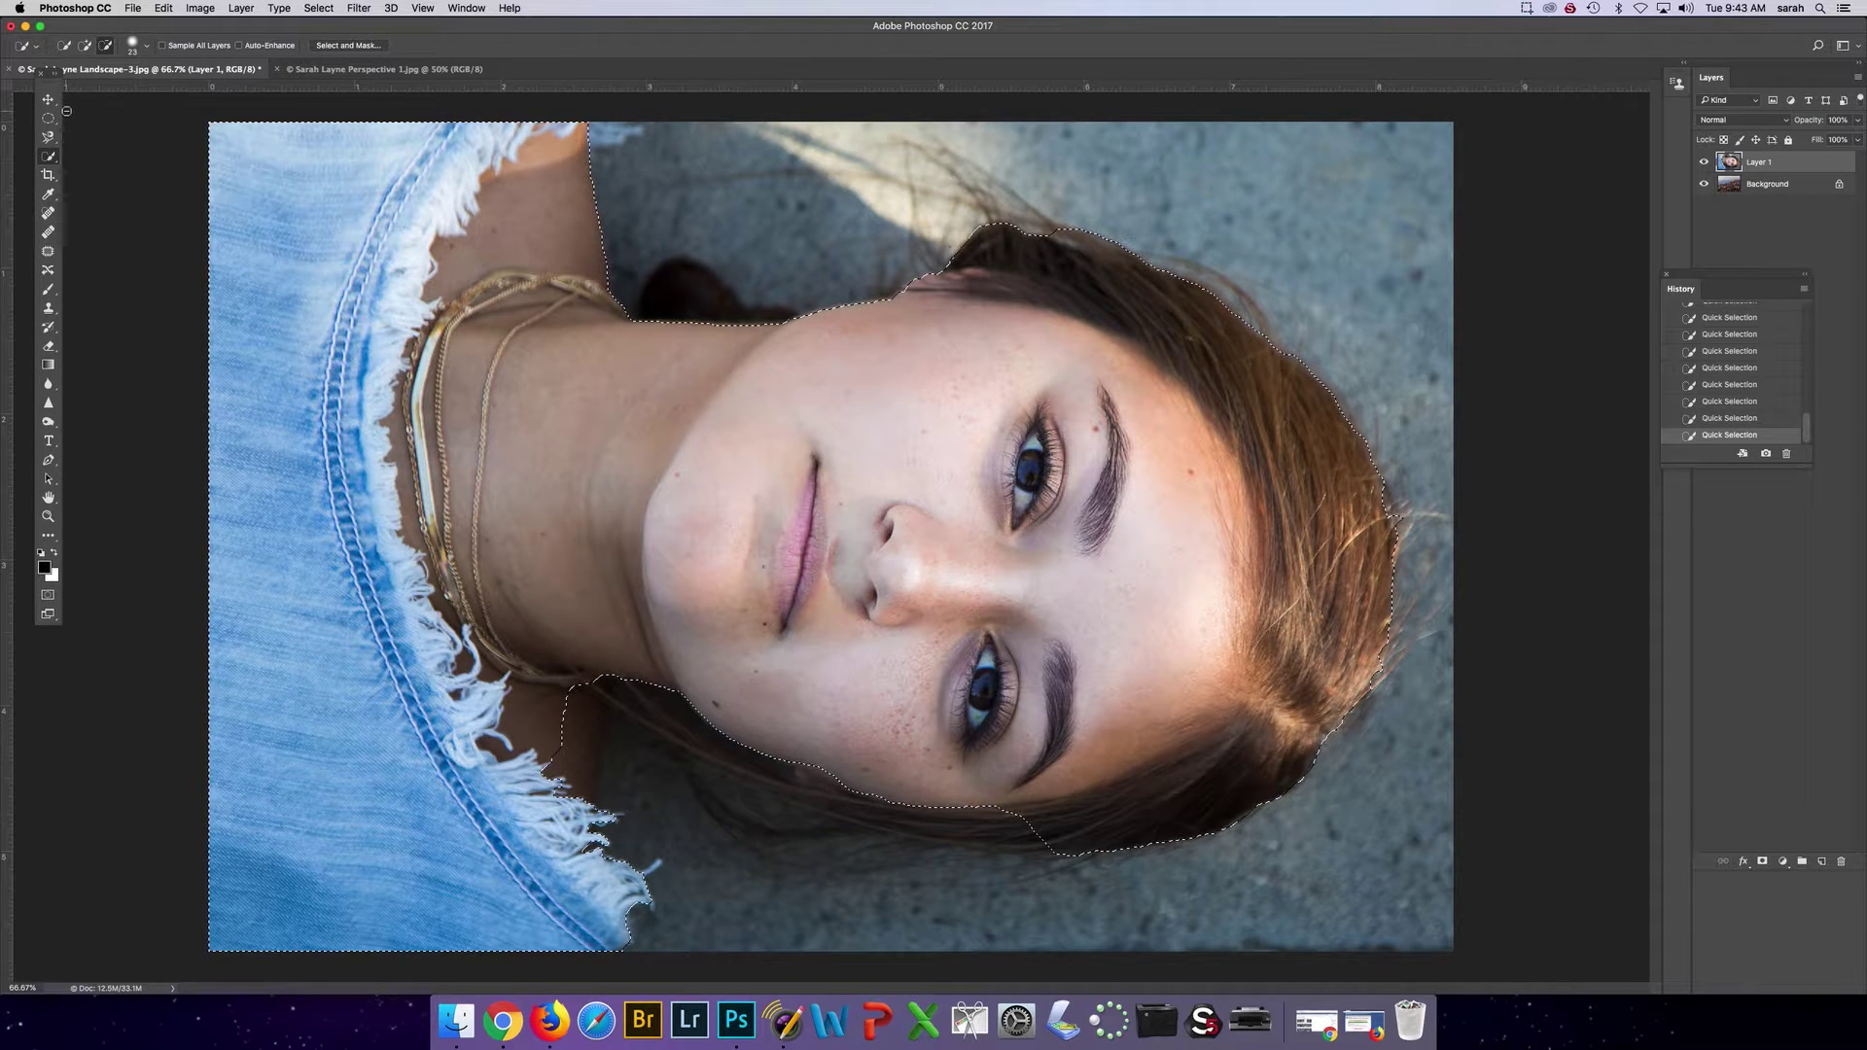
pyautogui.click(347, 45)
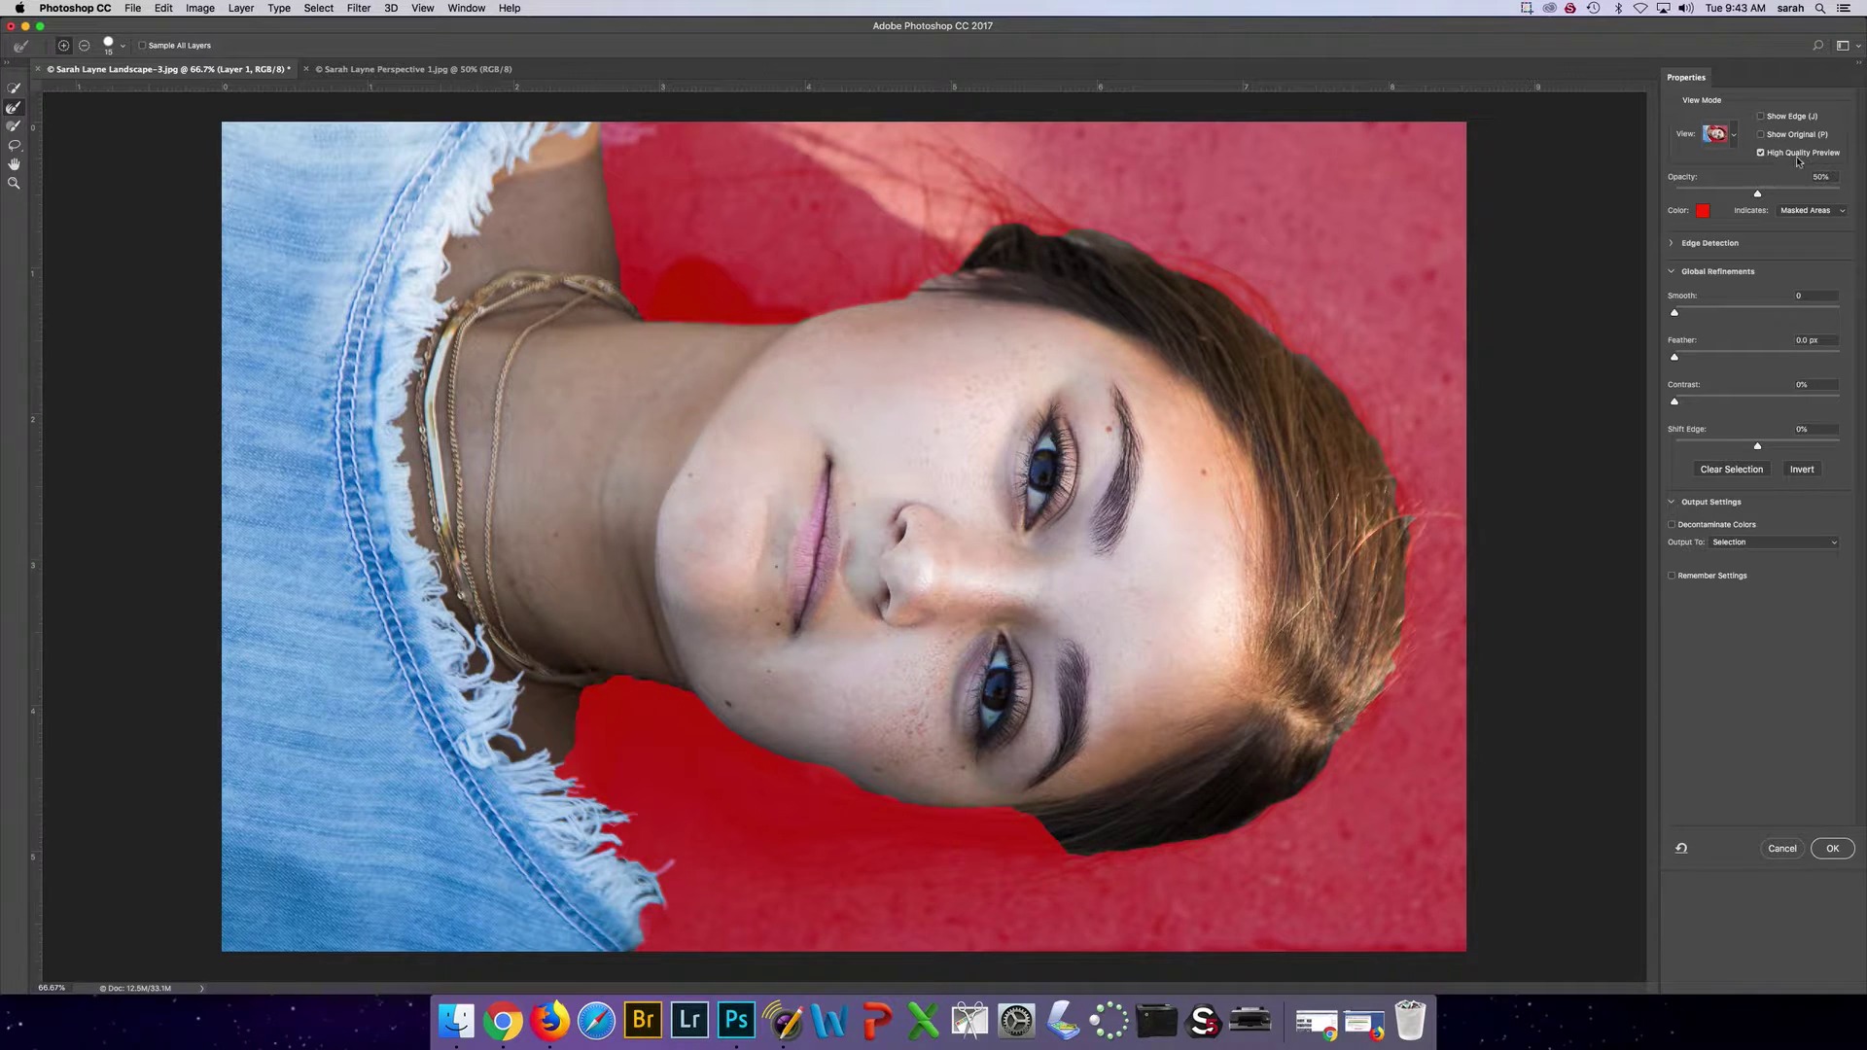
pyautogui.click(1734, 135)
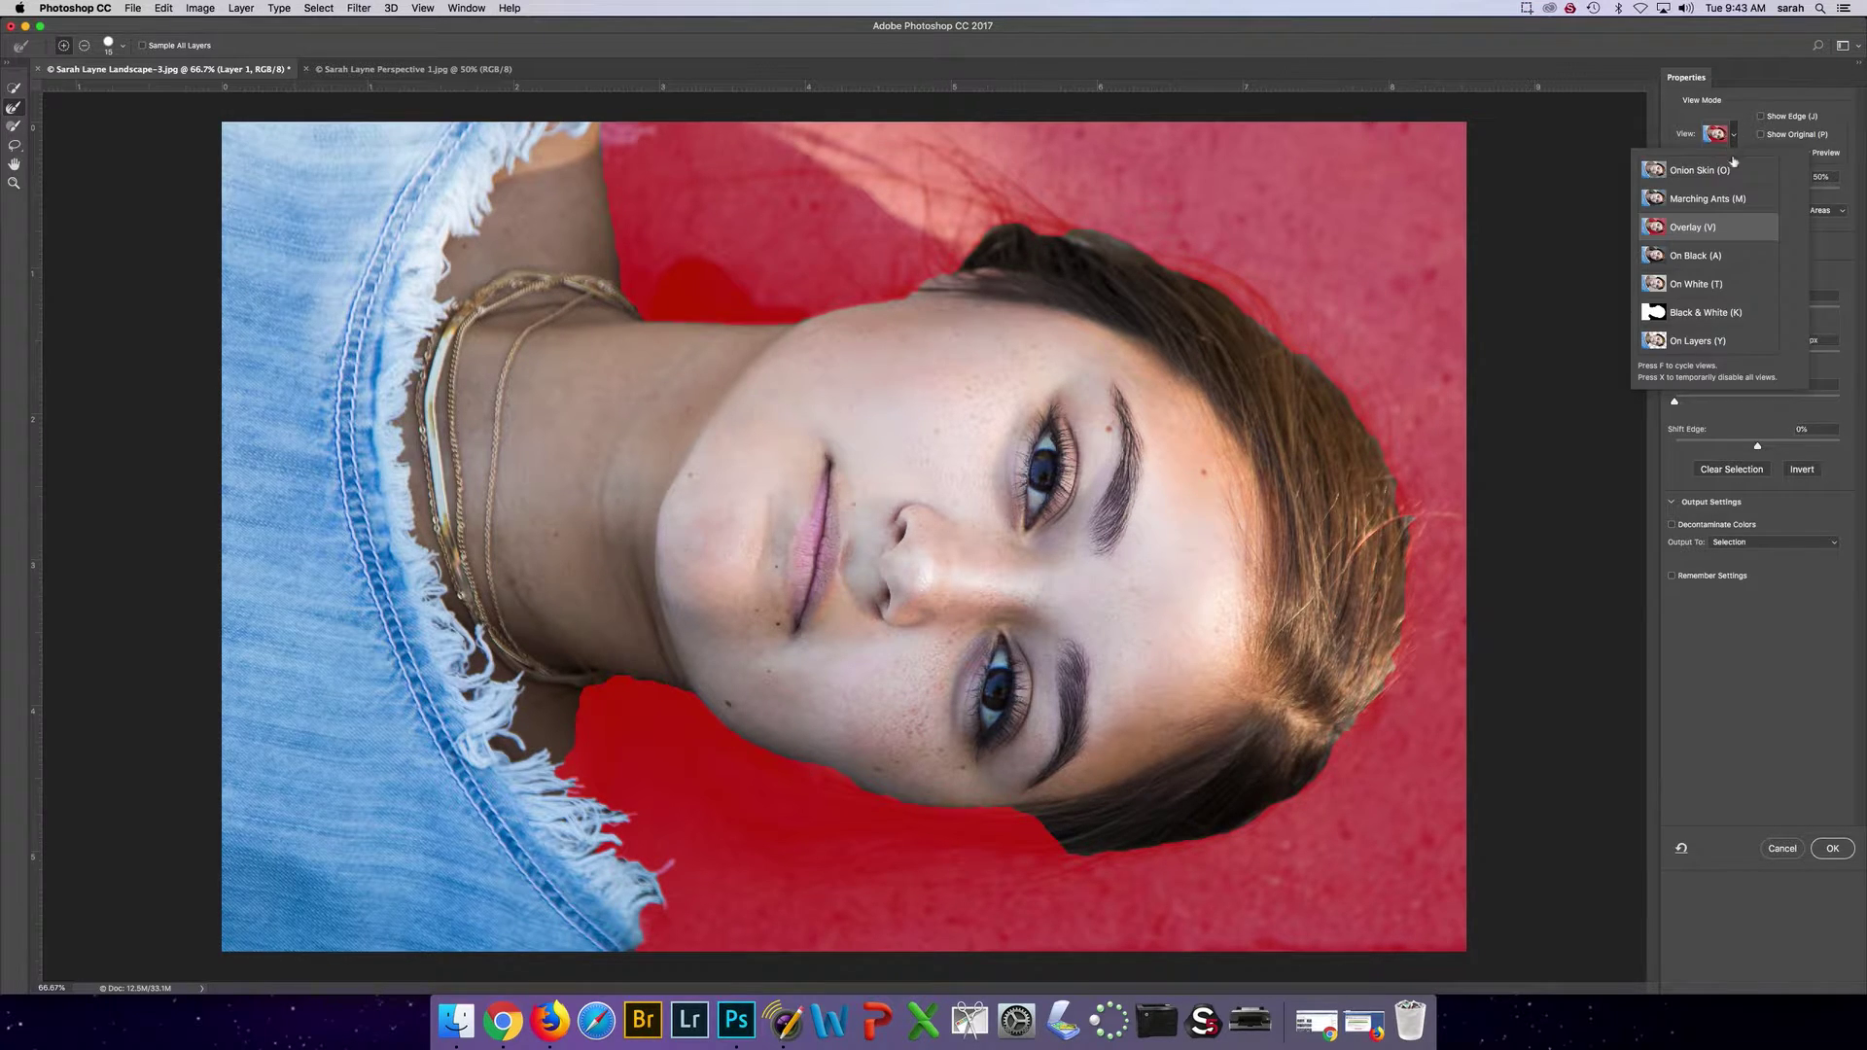
pyautogui.click(1682, 229)
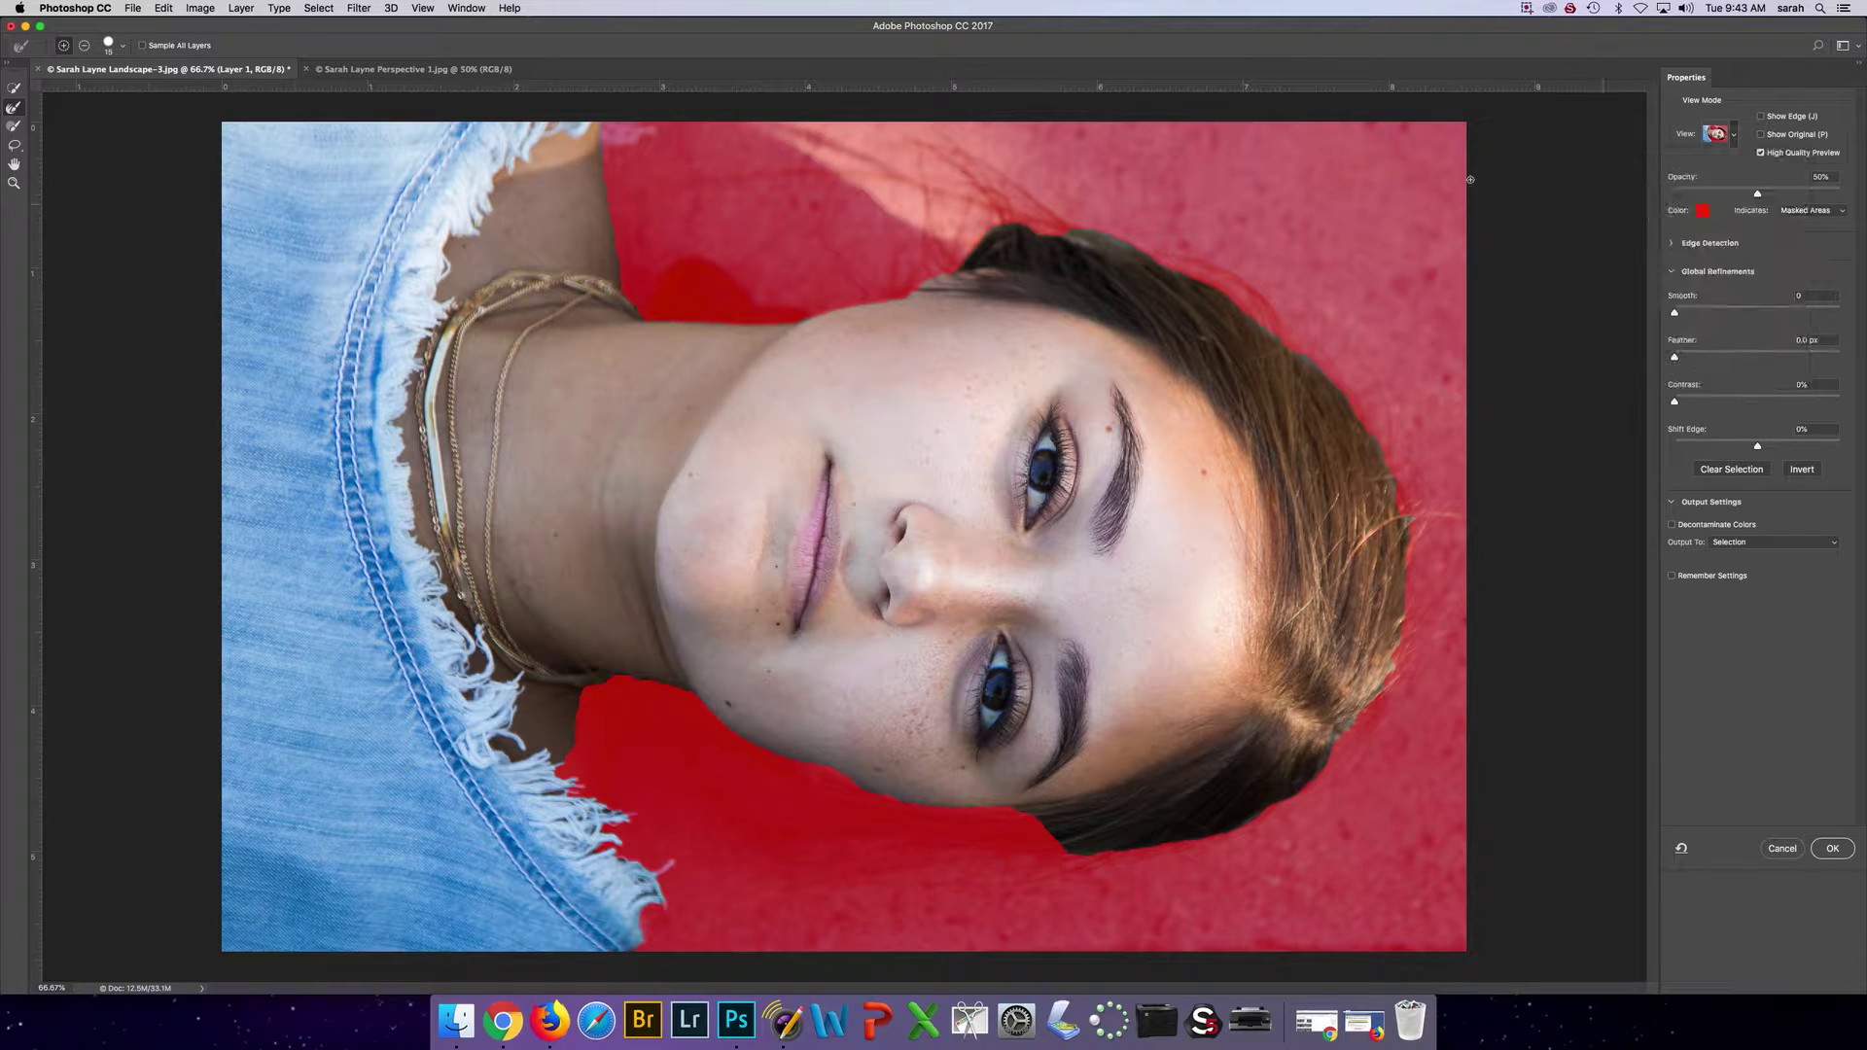
# - Touch up the mask along the jaw and neck shadow, excluding the ground below the chin
pyautogui.click(14, 91)
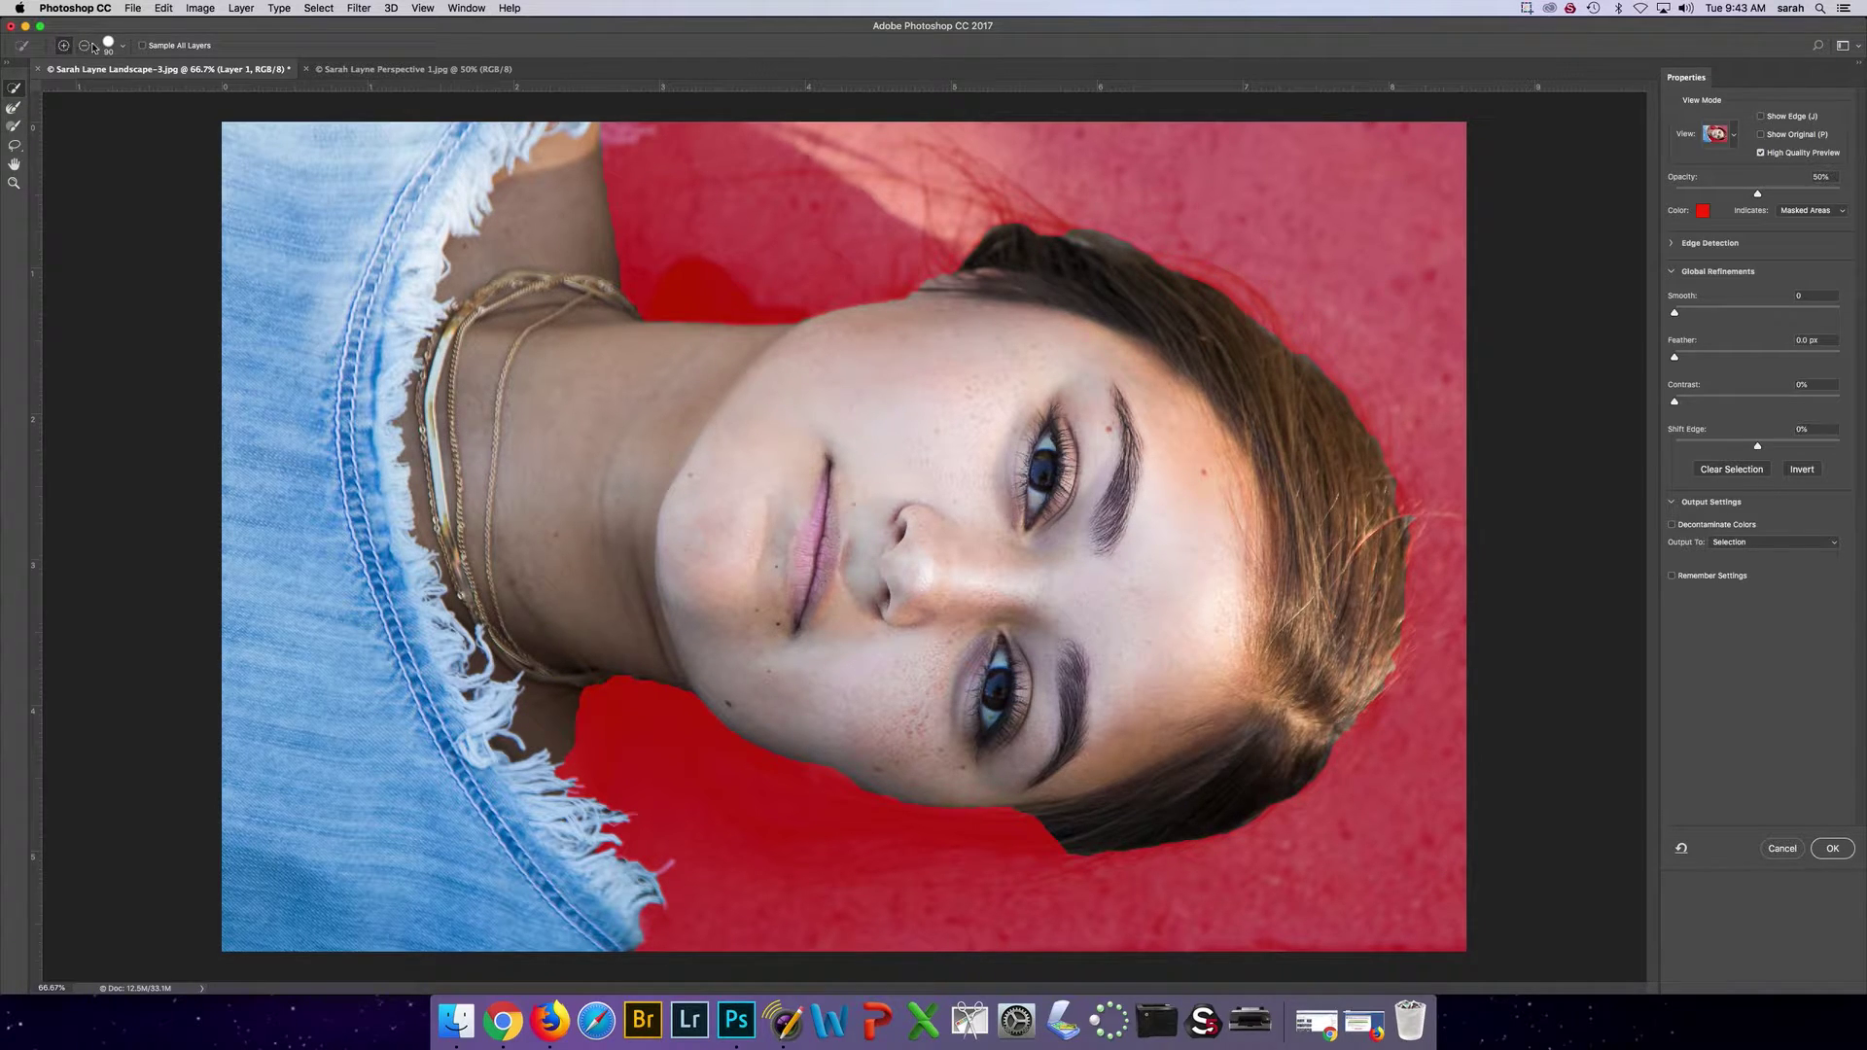
pyautogui.click(121, 46)
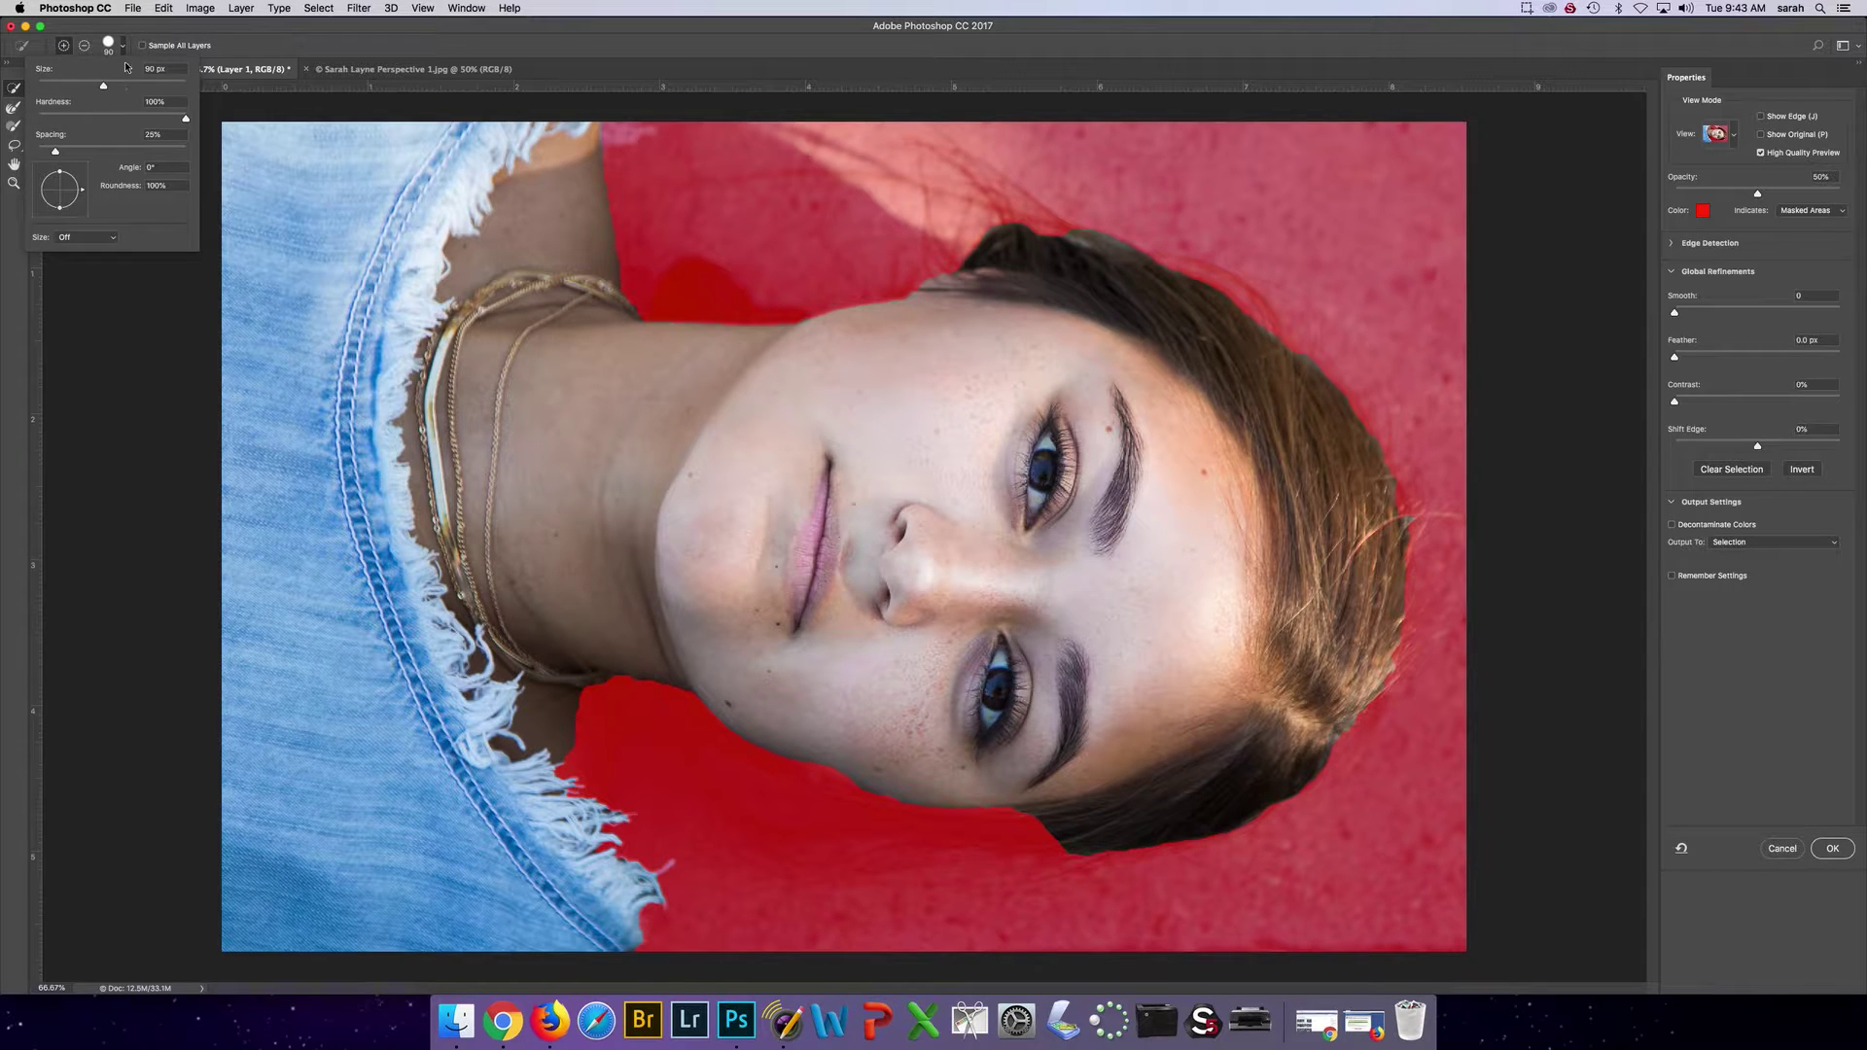
pyautogui.click(162, 36)
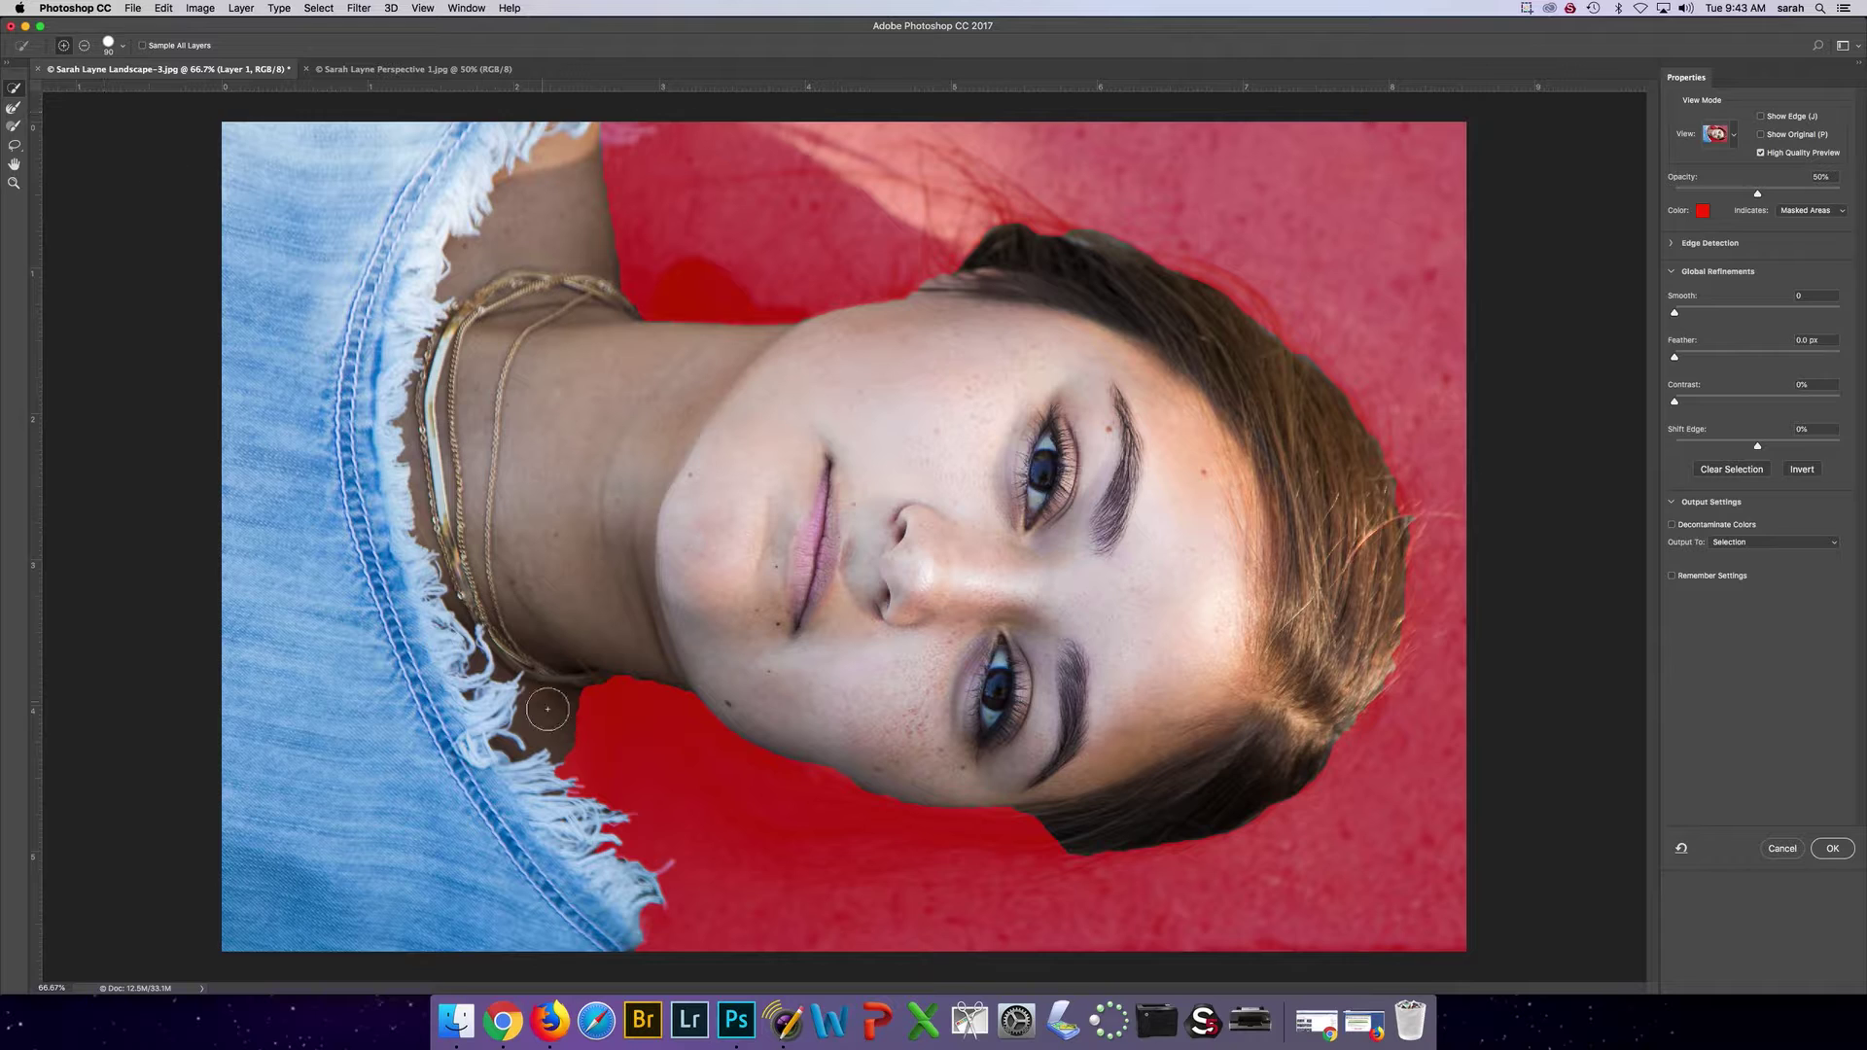
pyautogui.moveTo(602, 848)
pyautogui.mouseDown()
pyautogui.moveTo(566, 801)
pyautogui.moveTo(584, 928)
pyautogui.mouseUp()
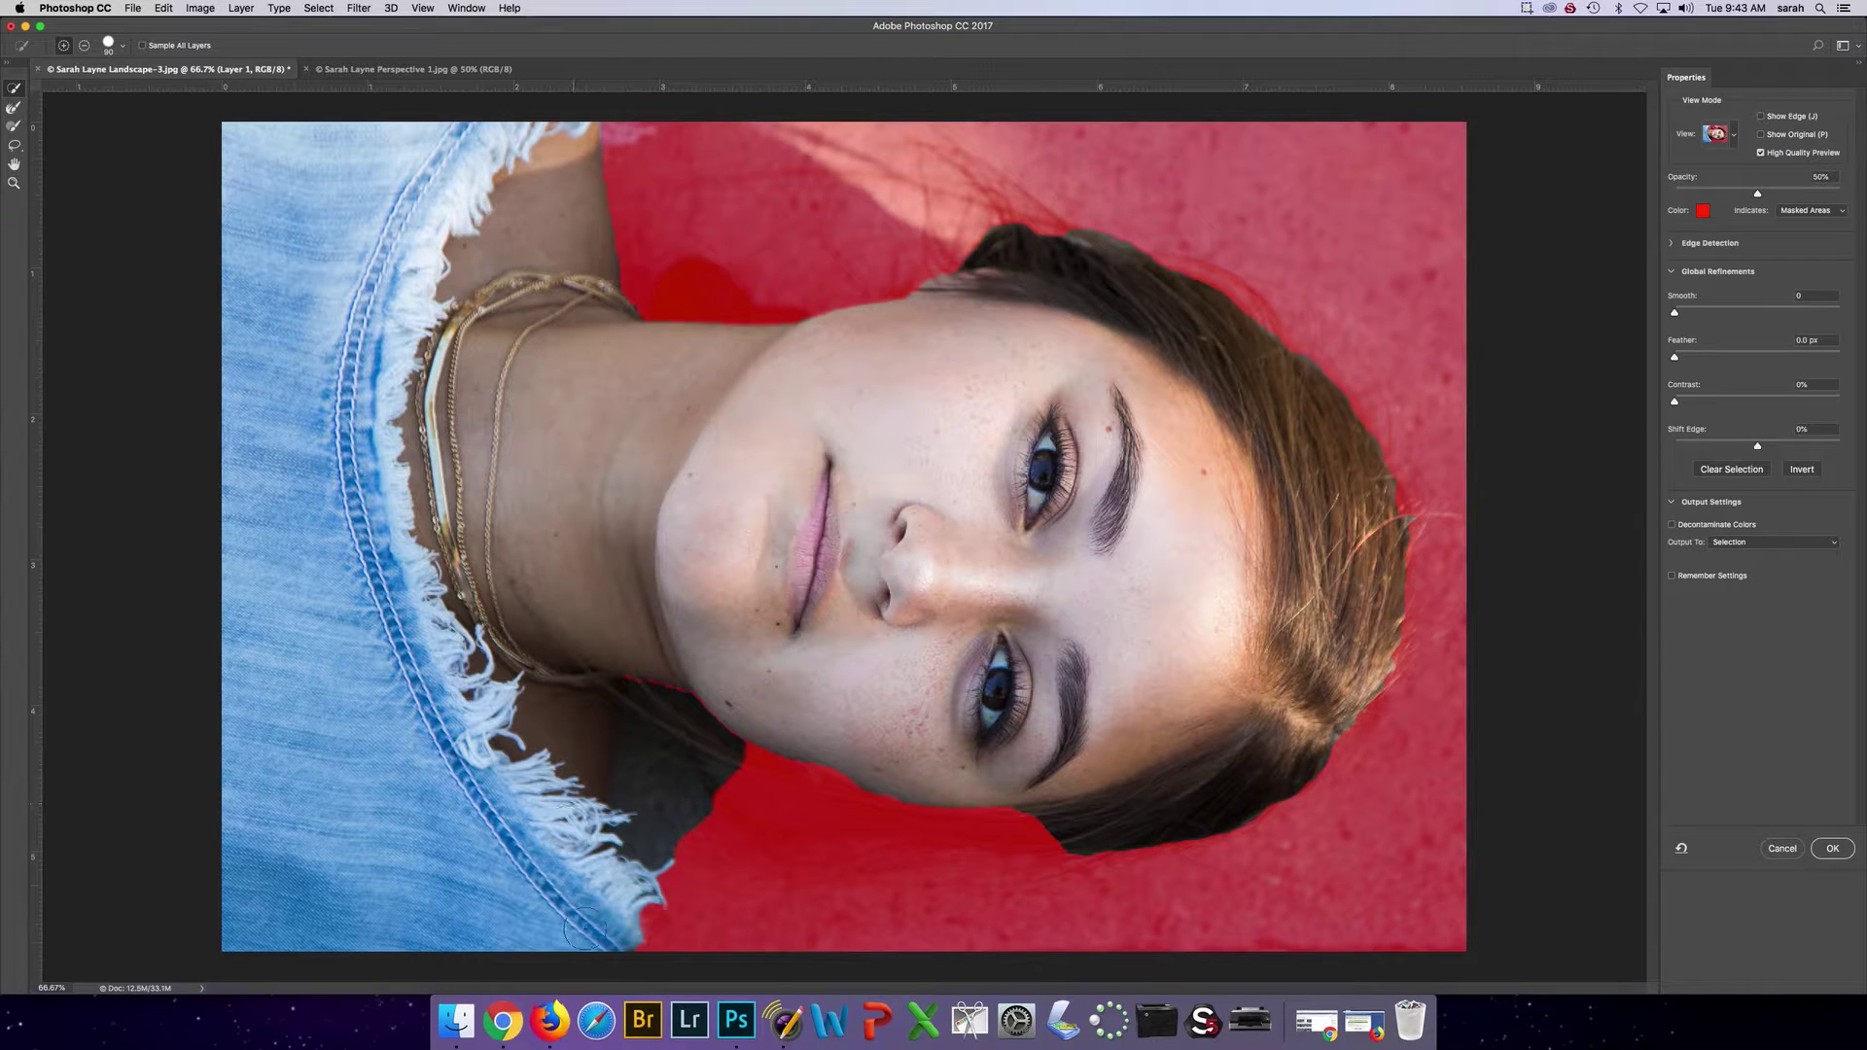
pyautogui.click(84, 45)
pyautogui.moveTo(694, 759)
pyautogui.mouseDown()
pyautogui.moveTo(710, 806)
pyautogui.moveTo(664, 832)
pyautogui.moveTo(650, 727)
pyautogui.mouseUp()
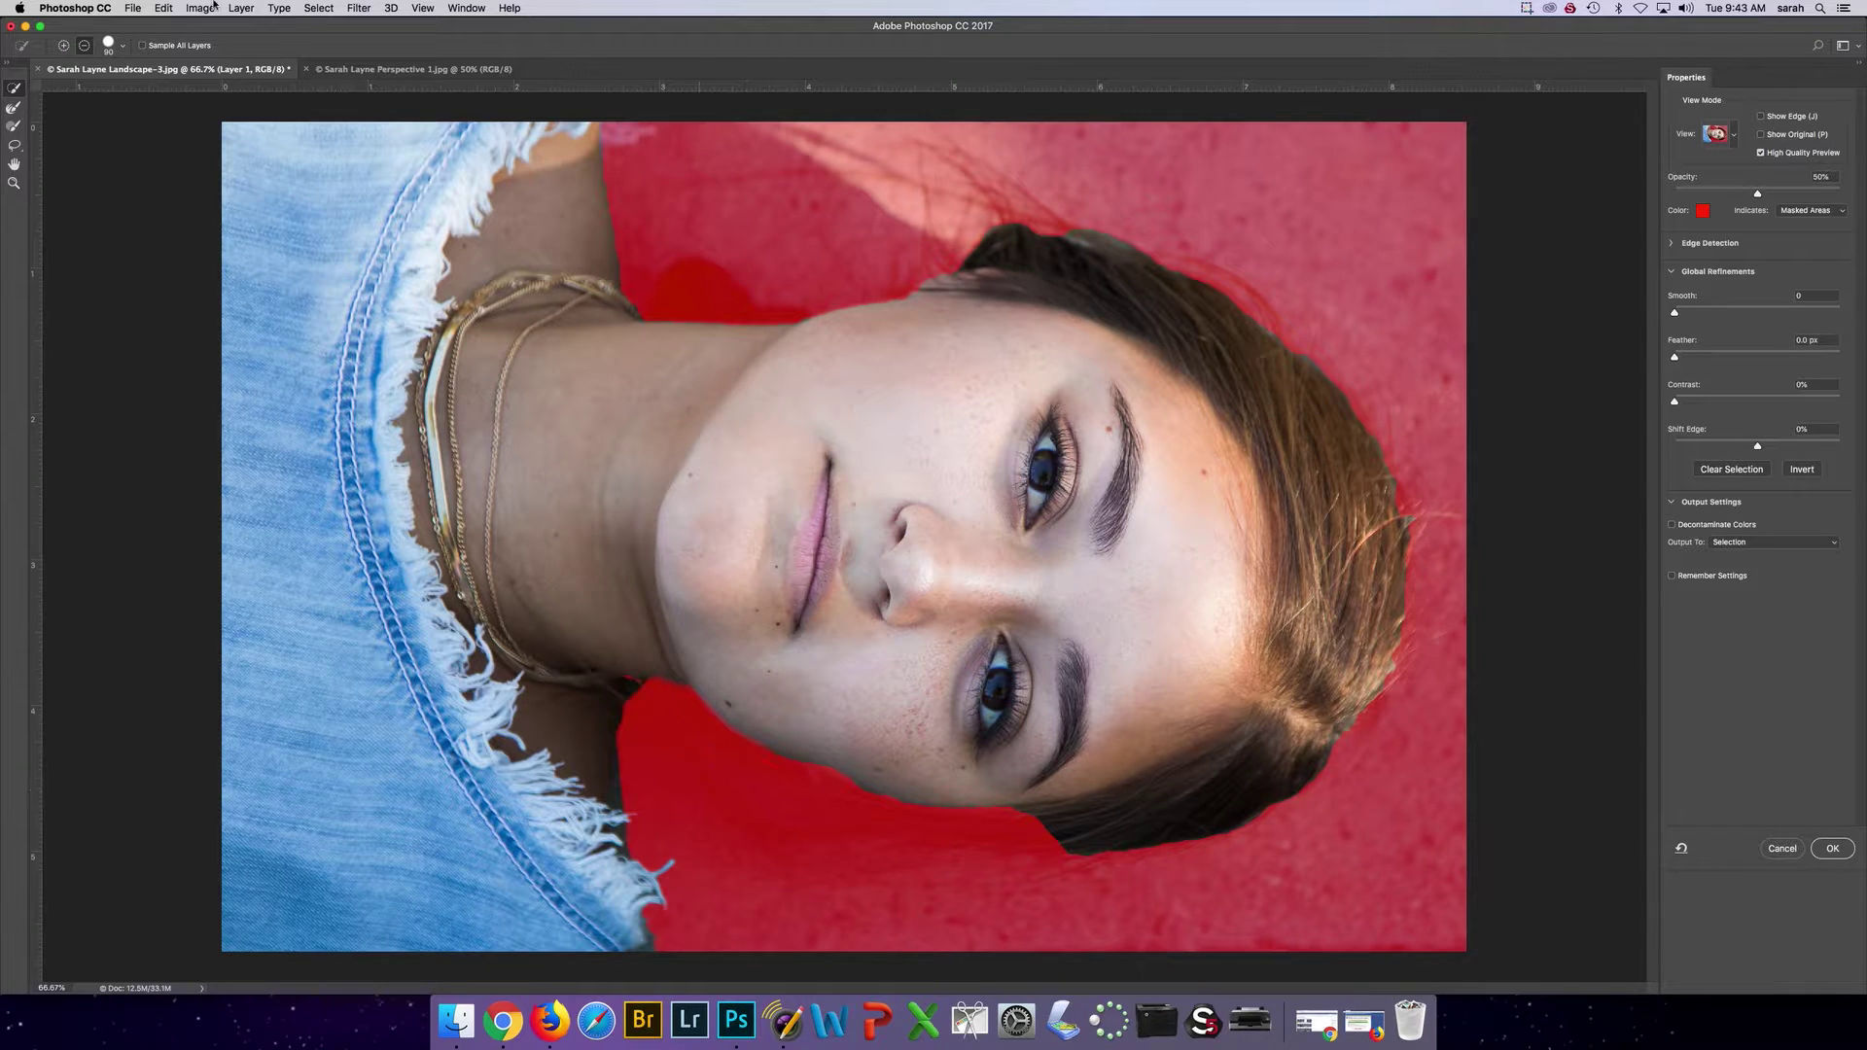
pyautogui.click(64, 46)
pyautogui.moveTo(734, 717)
pyautogui.mouseDown()
pyautogui.moveTo(917, 796)
pyautogui.moveTo(1042, 805)
pyautogui.moveTo(933, 812)
pyautogui.moveTo(686, 705)
pyautogui.mouseUp()
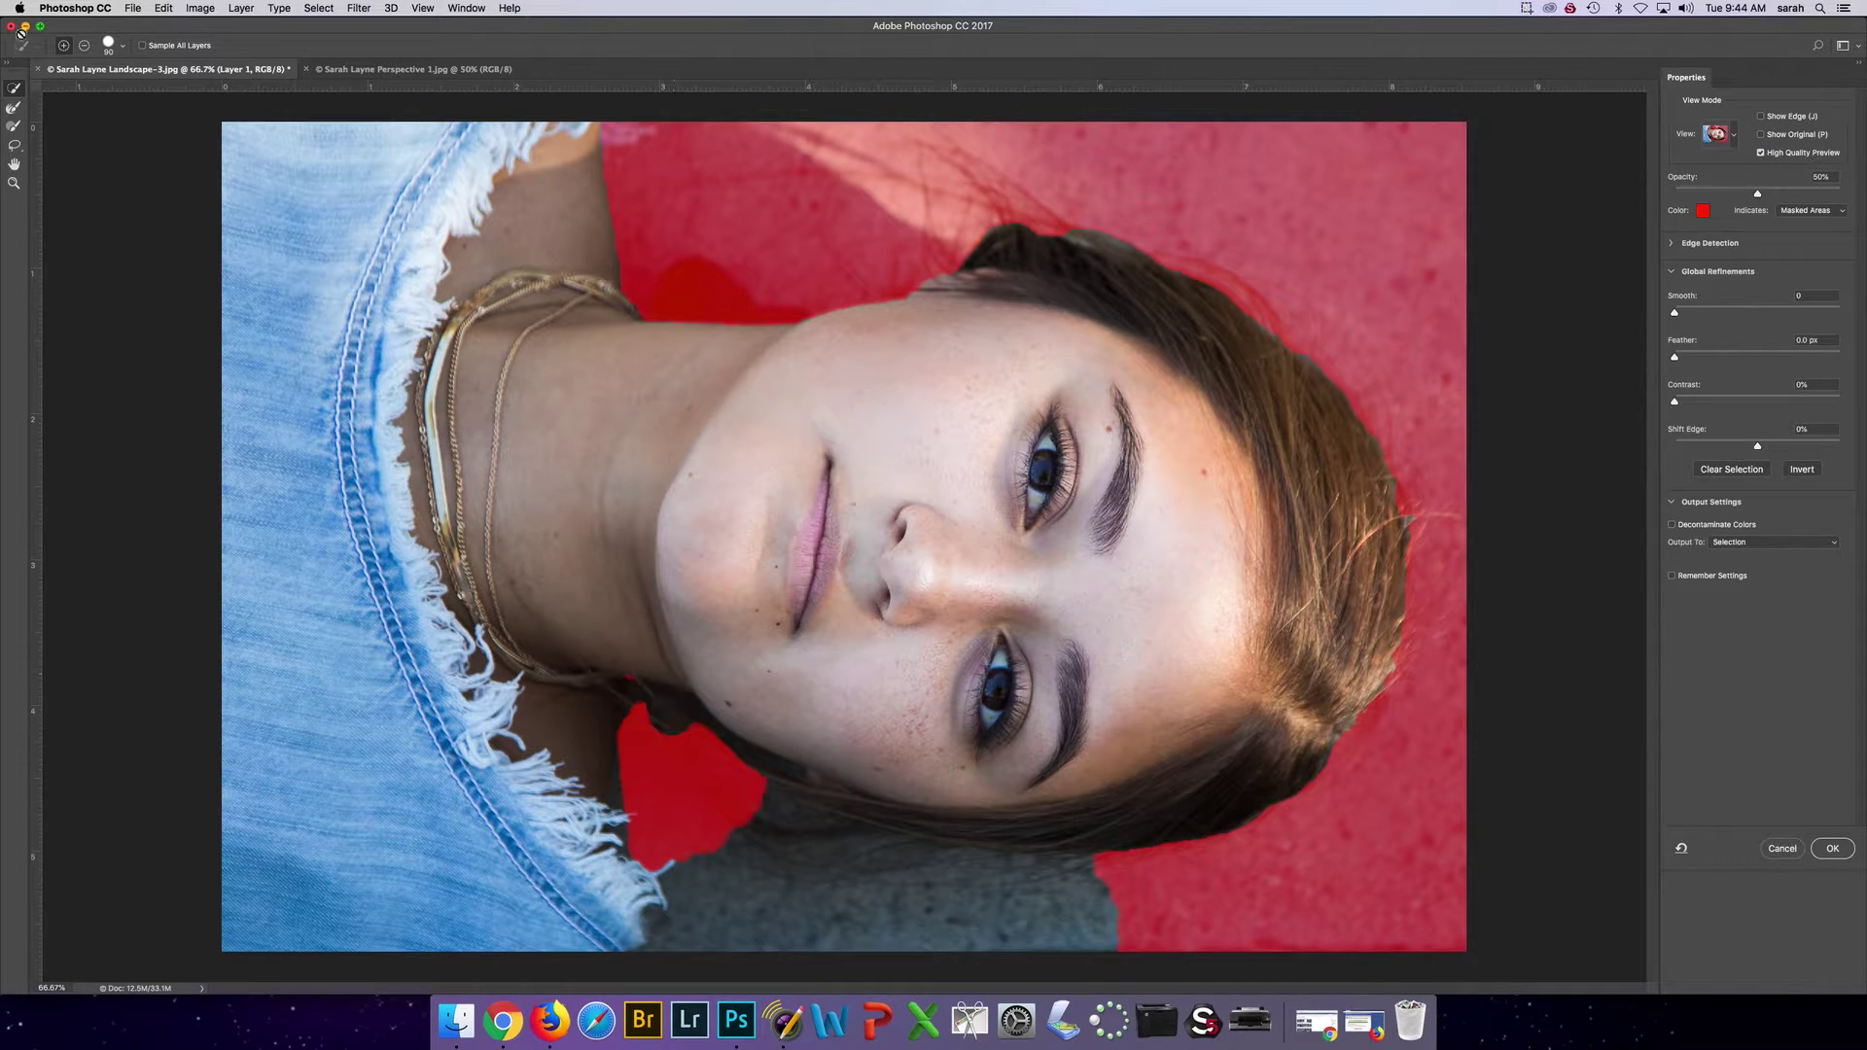
pyautogui.click(84, 46)
pyautogui.moveTo(817, 805)
pyautogui.mouseDown()
pyautogui.moveTo(873, 921)
pyautogui.moveTo(1049, 910)
pyautogui.mouseUp()
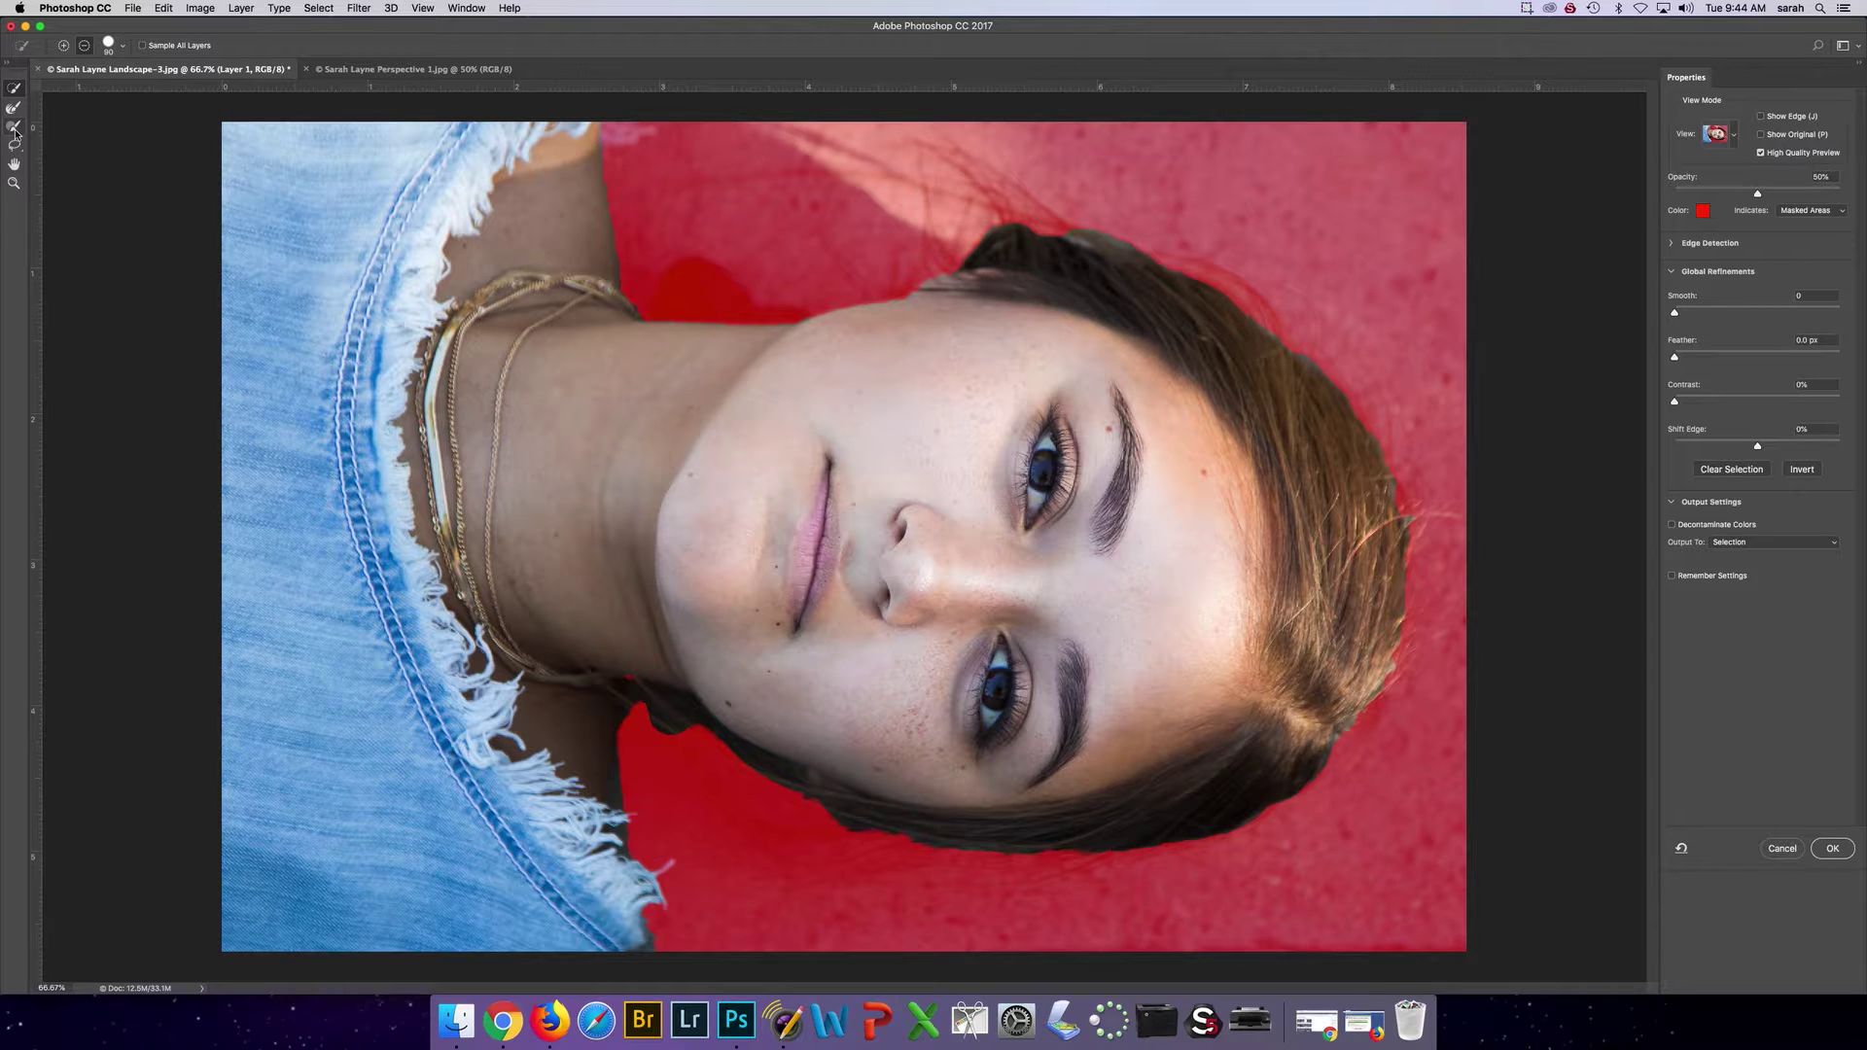
# - Brush out the background along the lower hair edge, then toggle the Refine Edge Brush modes
pyautogui.click(14, 128)
pyautogui.press('alt')
pyautogui.moveTo(832, 815); pyautogui.dragTo(923, 840)
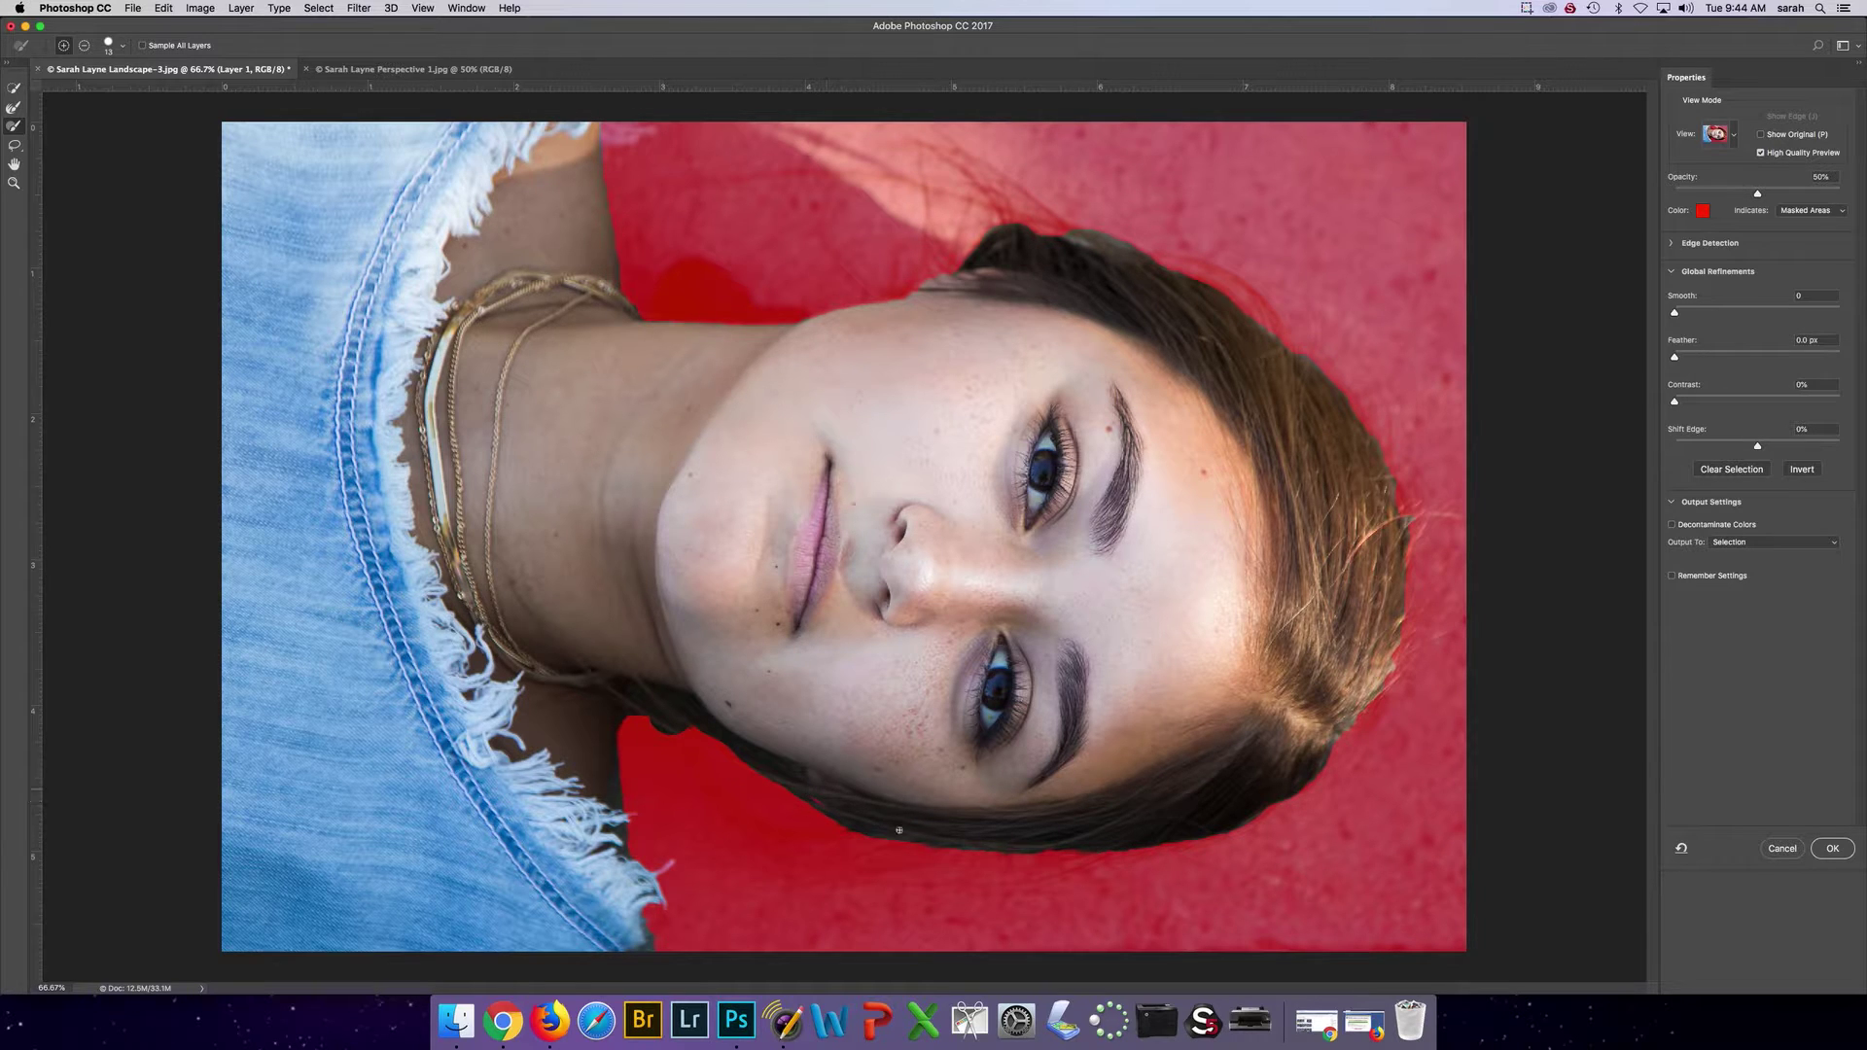
pyautogui.click(15, 107)
pyautogui.click(87, 45)
pyautogui.click(64, 46)
pyautogui.press('alt')
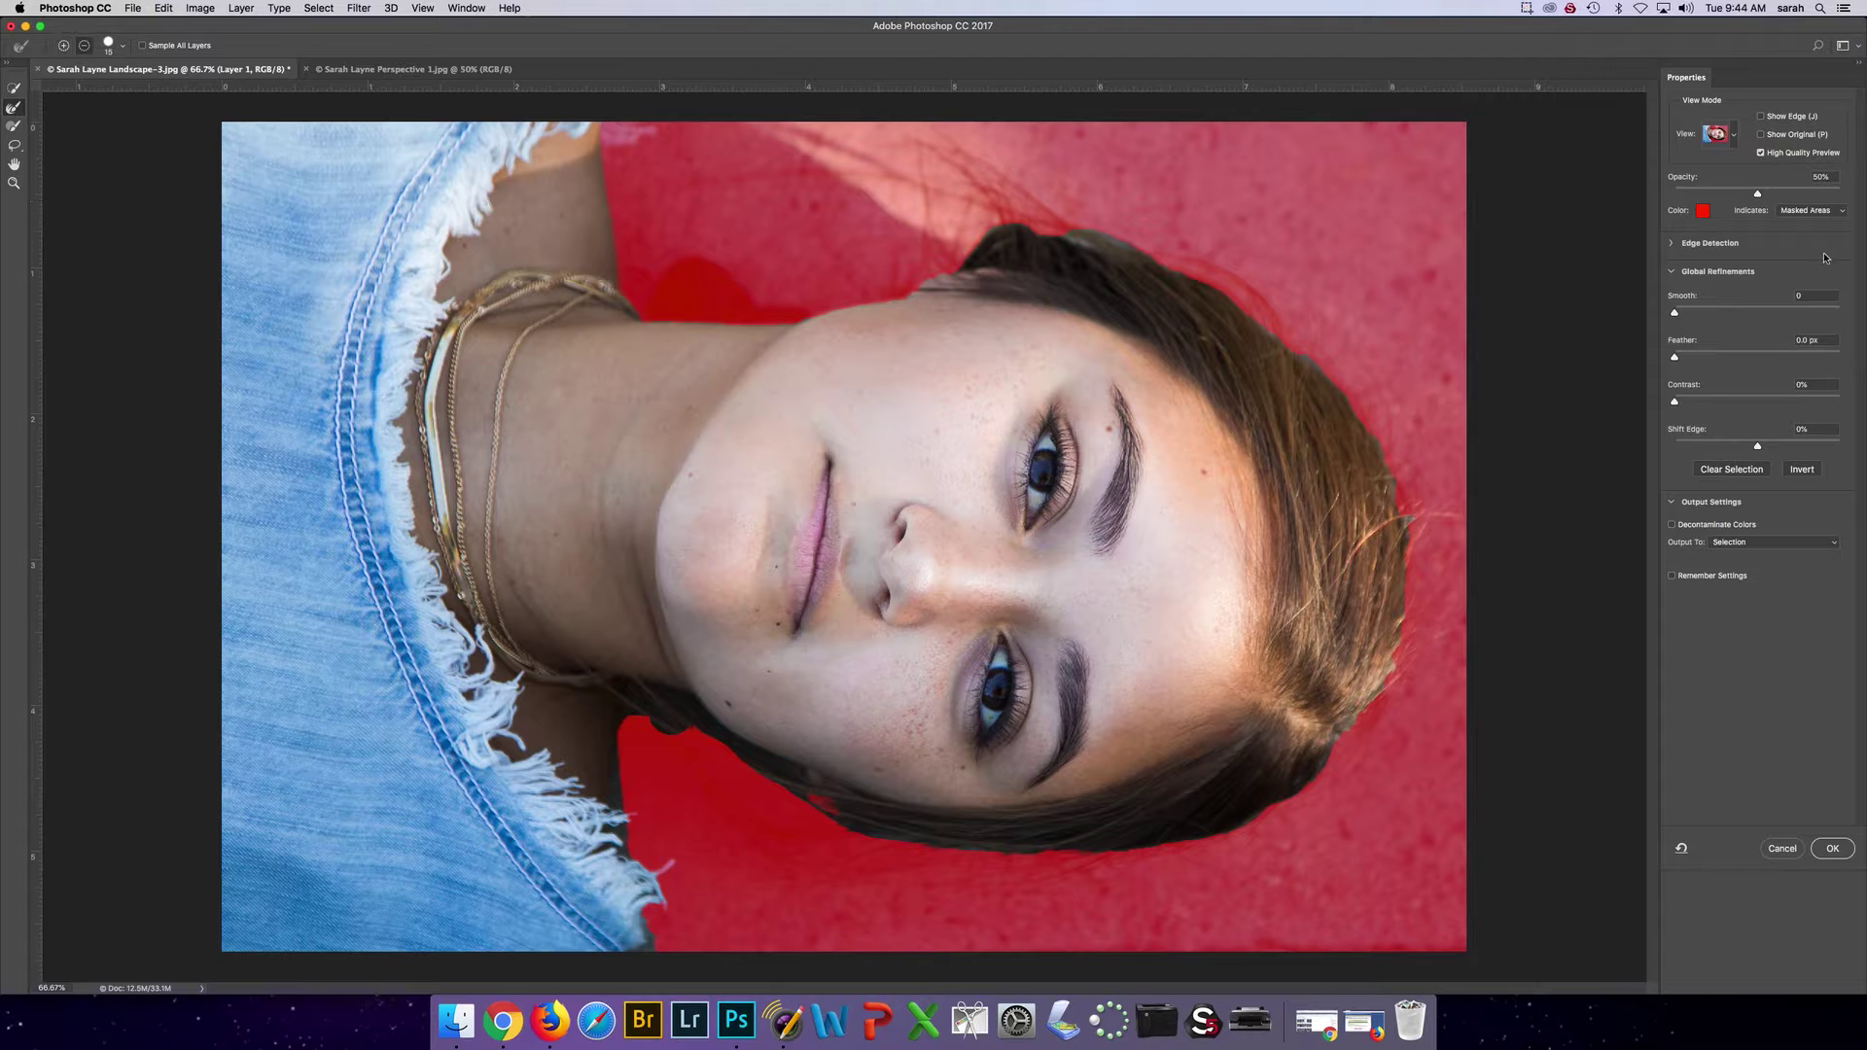
# - View On Layers, set Smooth 30, Feather 3.0 px, Contrast 25%, output New Layer with Layer Mask
pyautogui.click(1724, 137)
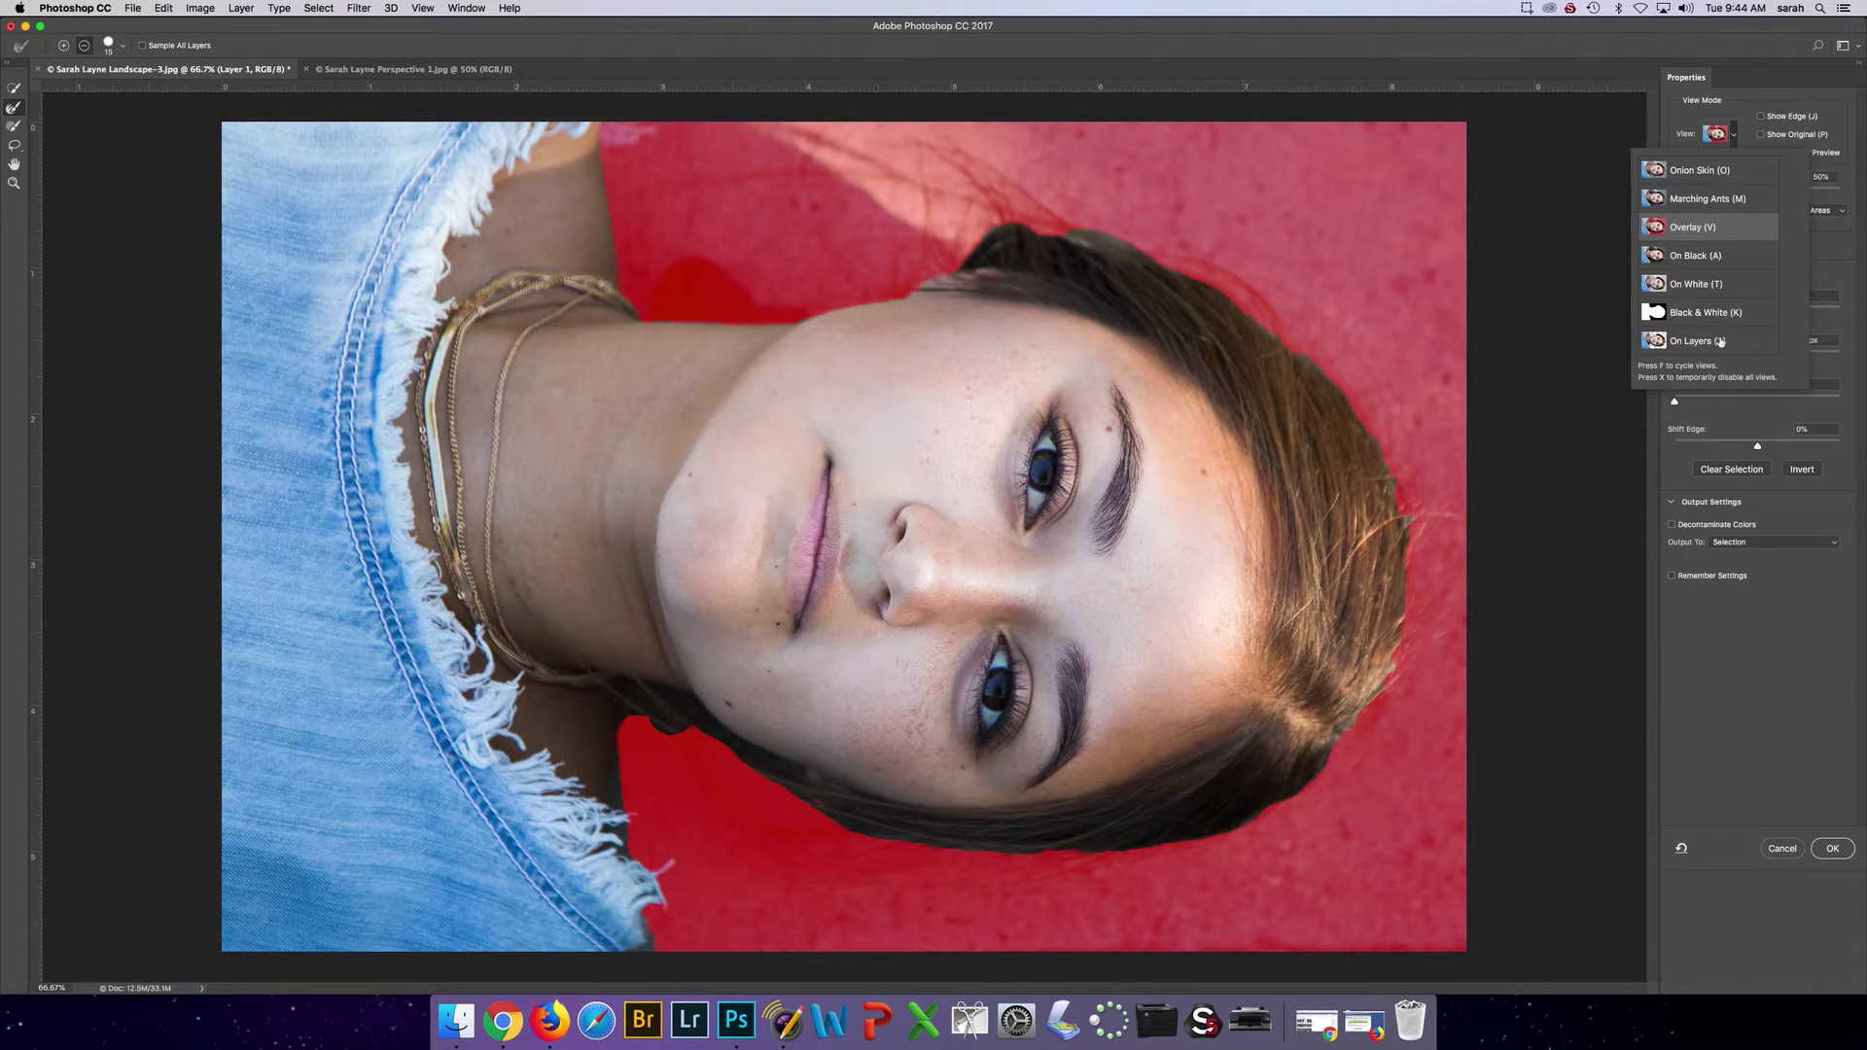
pyautogui.press('alt')
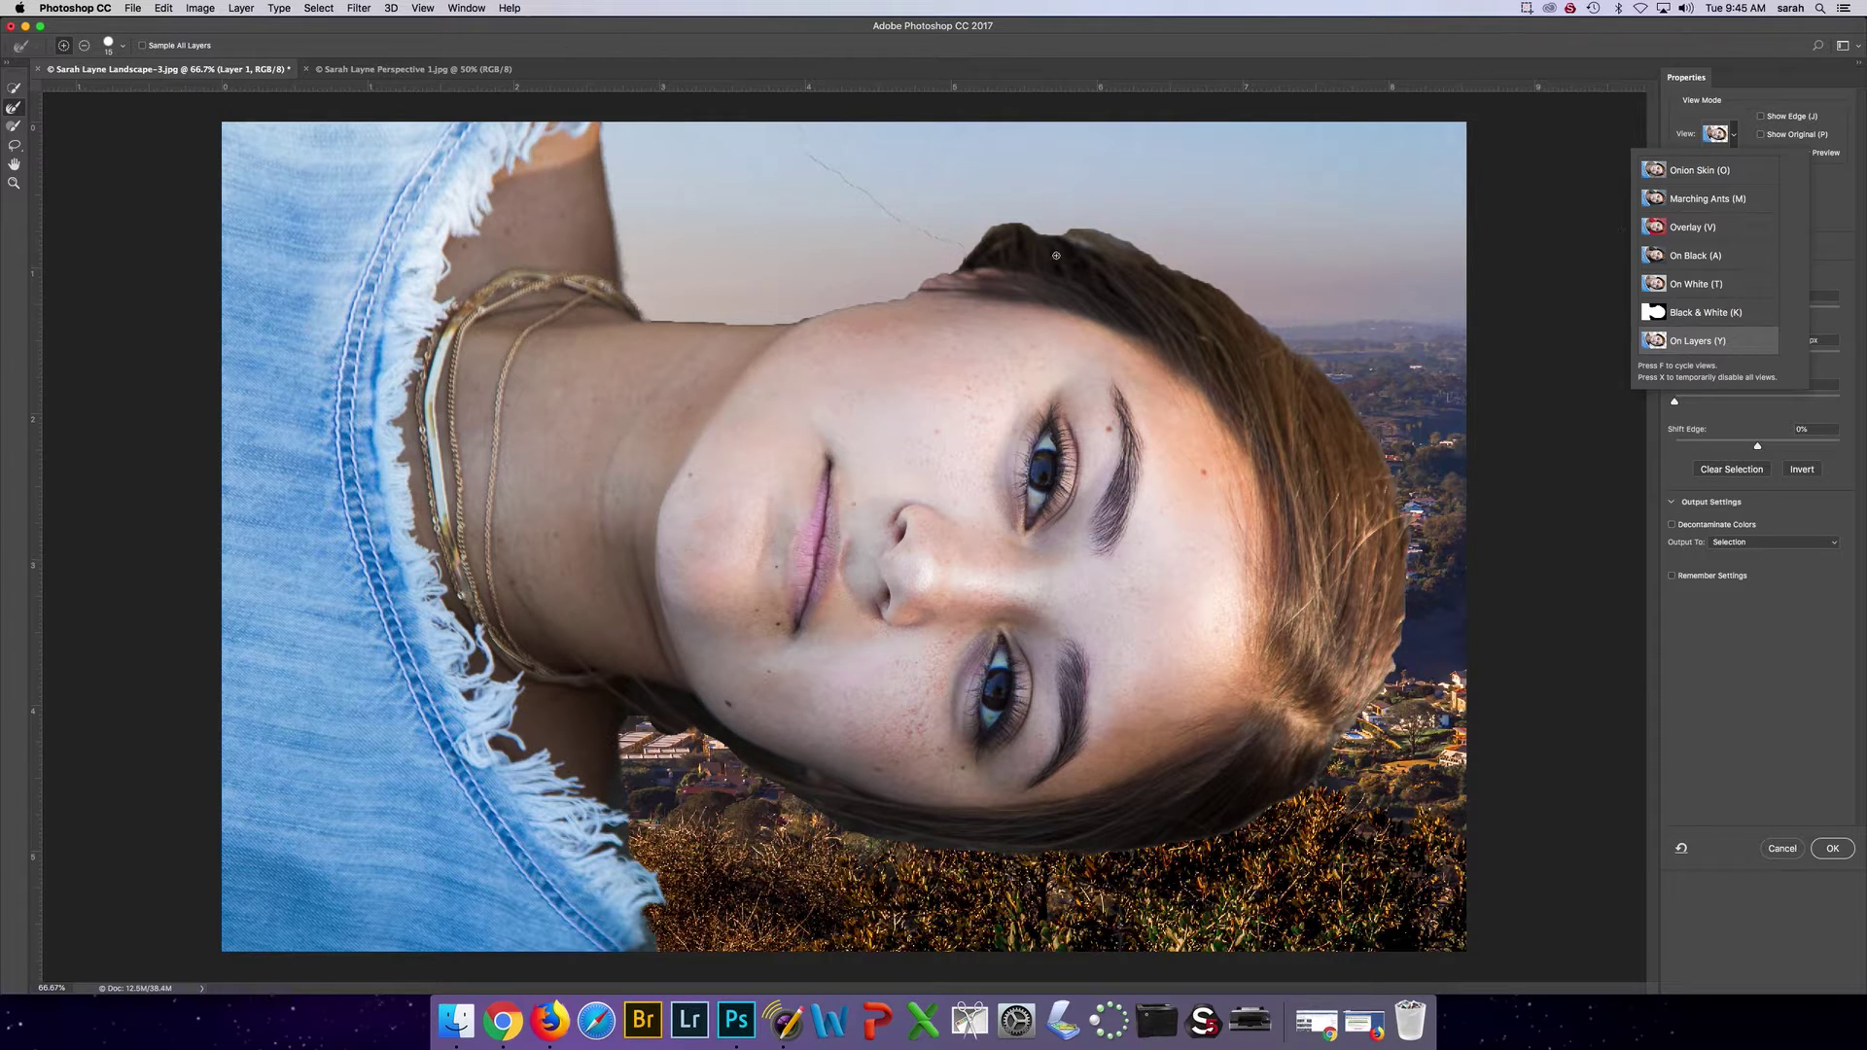
pyautogui.click(1605, 404)
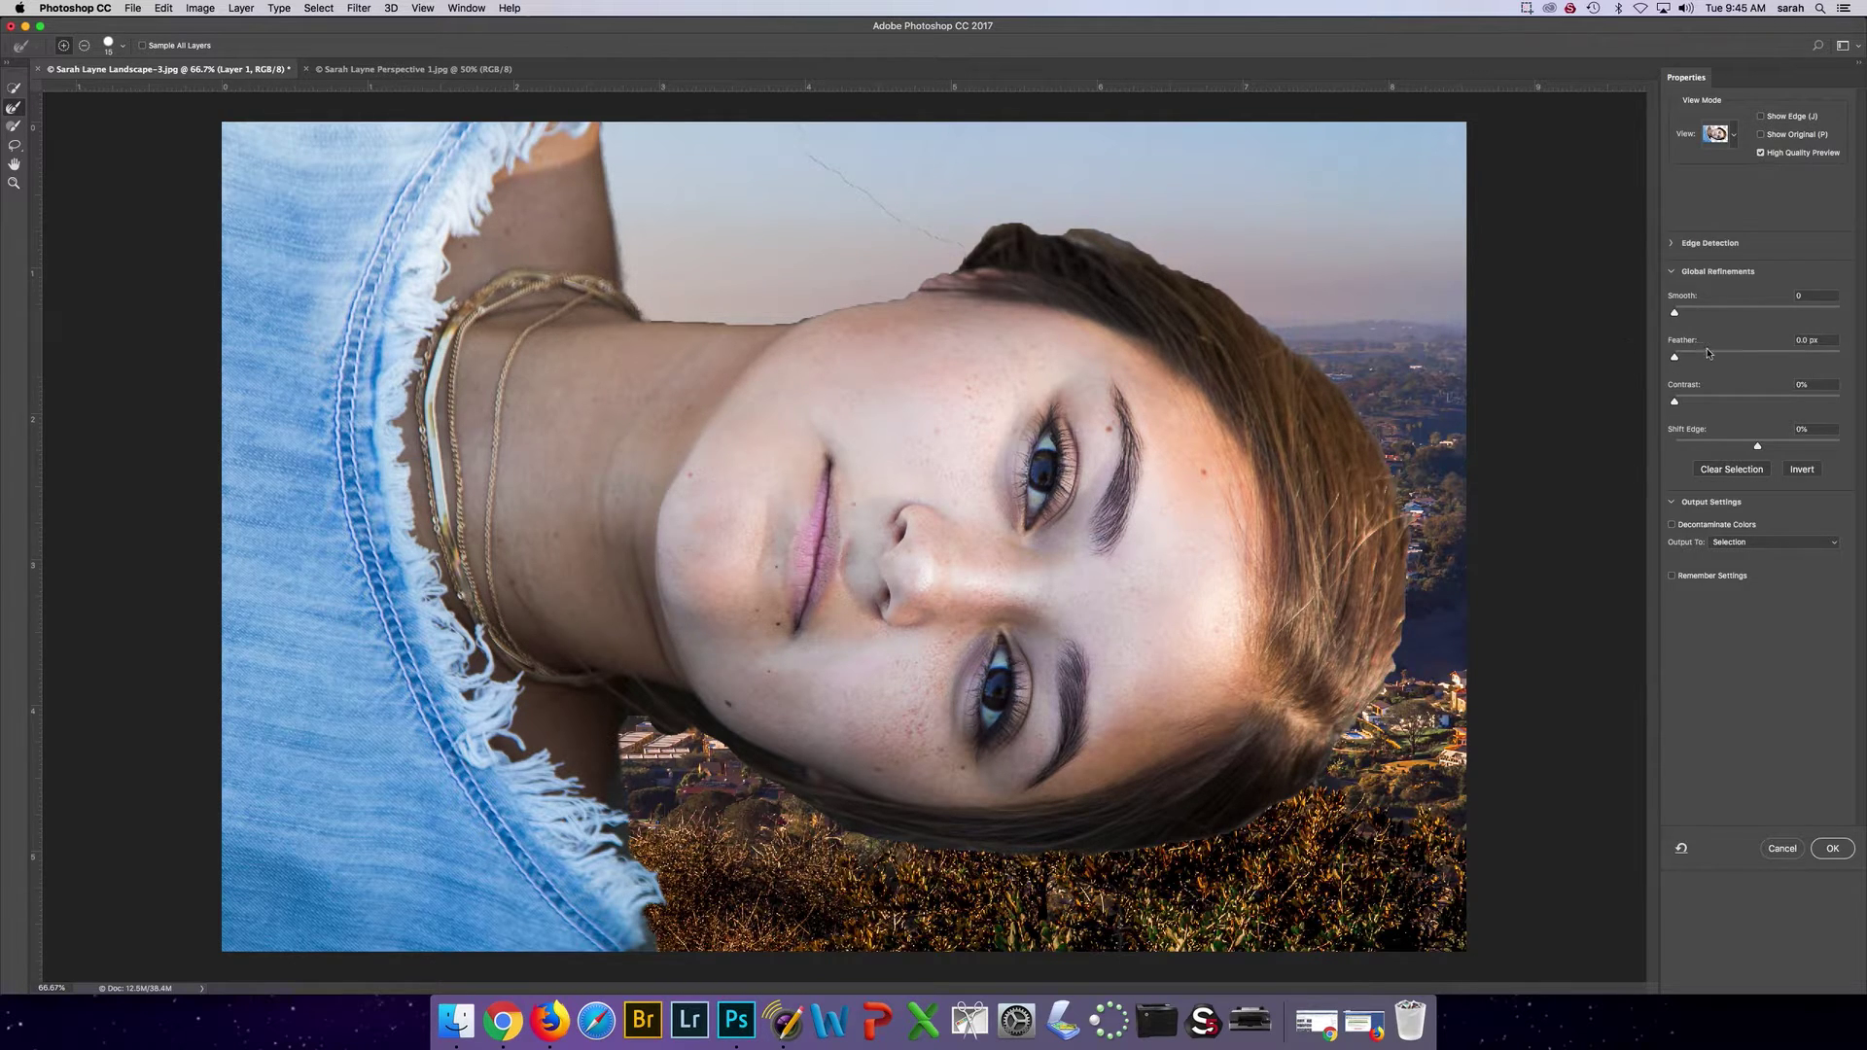
pyautogui.moveTo(1674, 313); pyautogui.dragTo(1688, 361)
pyautogui.click(1717, 402)
pyautogui.moveTo(1689, 359); pyautogui.dragTo(1701, 362)
pyautogui.click(1740, 545)
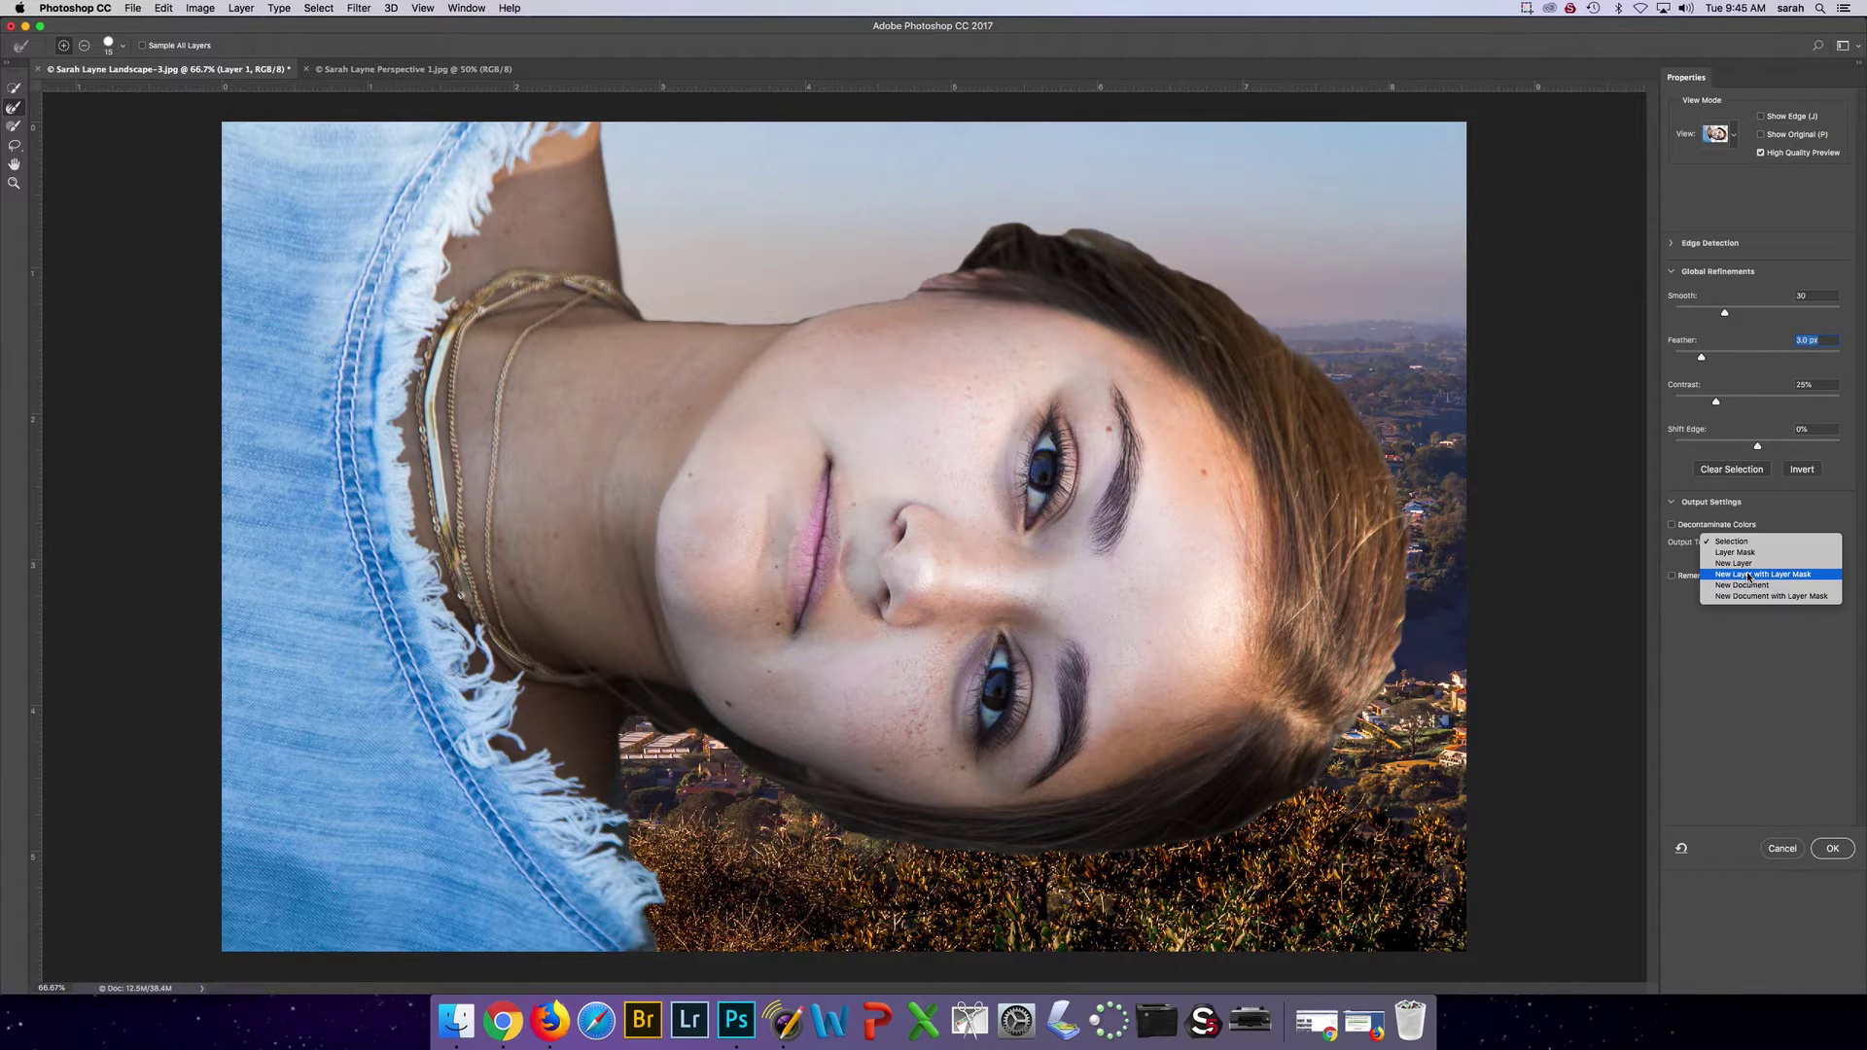
pyautogui.click(1748, 574)
# - Apply the refinement as a masked Layer 1 copy and delete the original Layer 1
pyautogui.click(1844, 854)
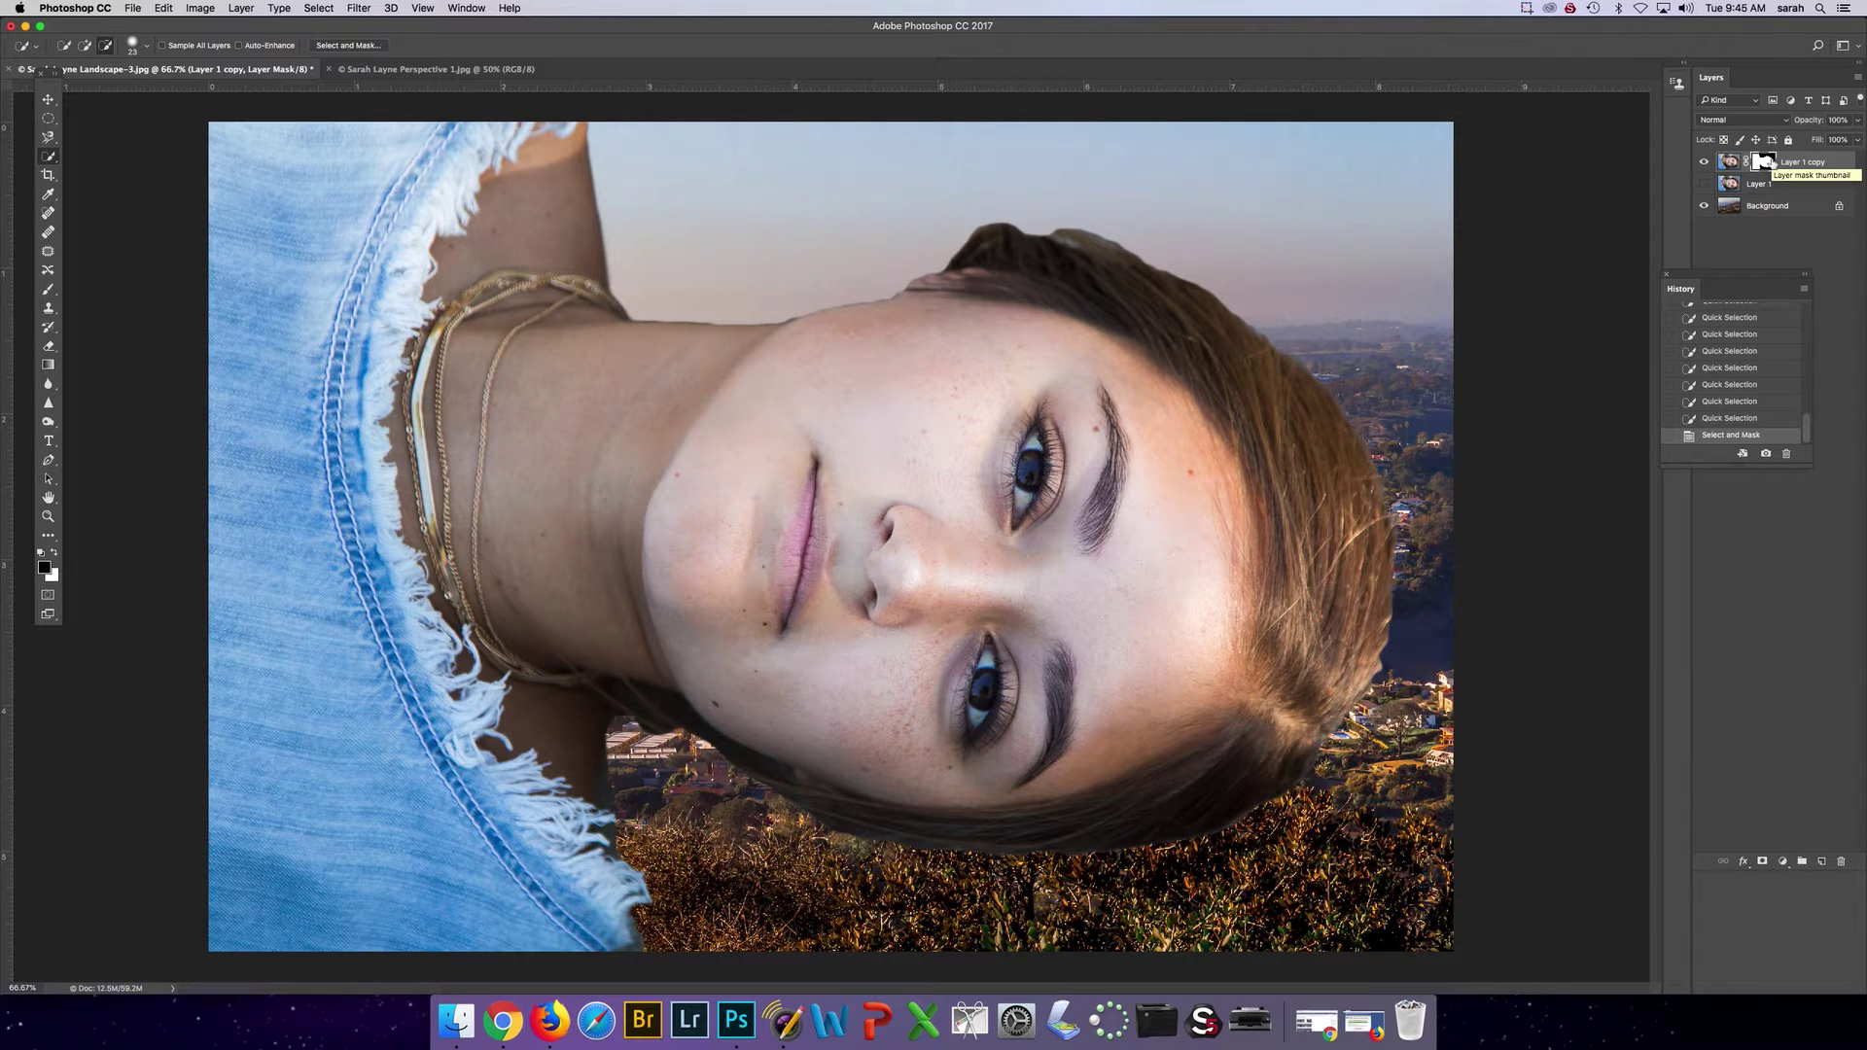
pyautogui.click(1757, 187)
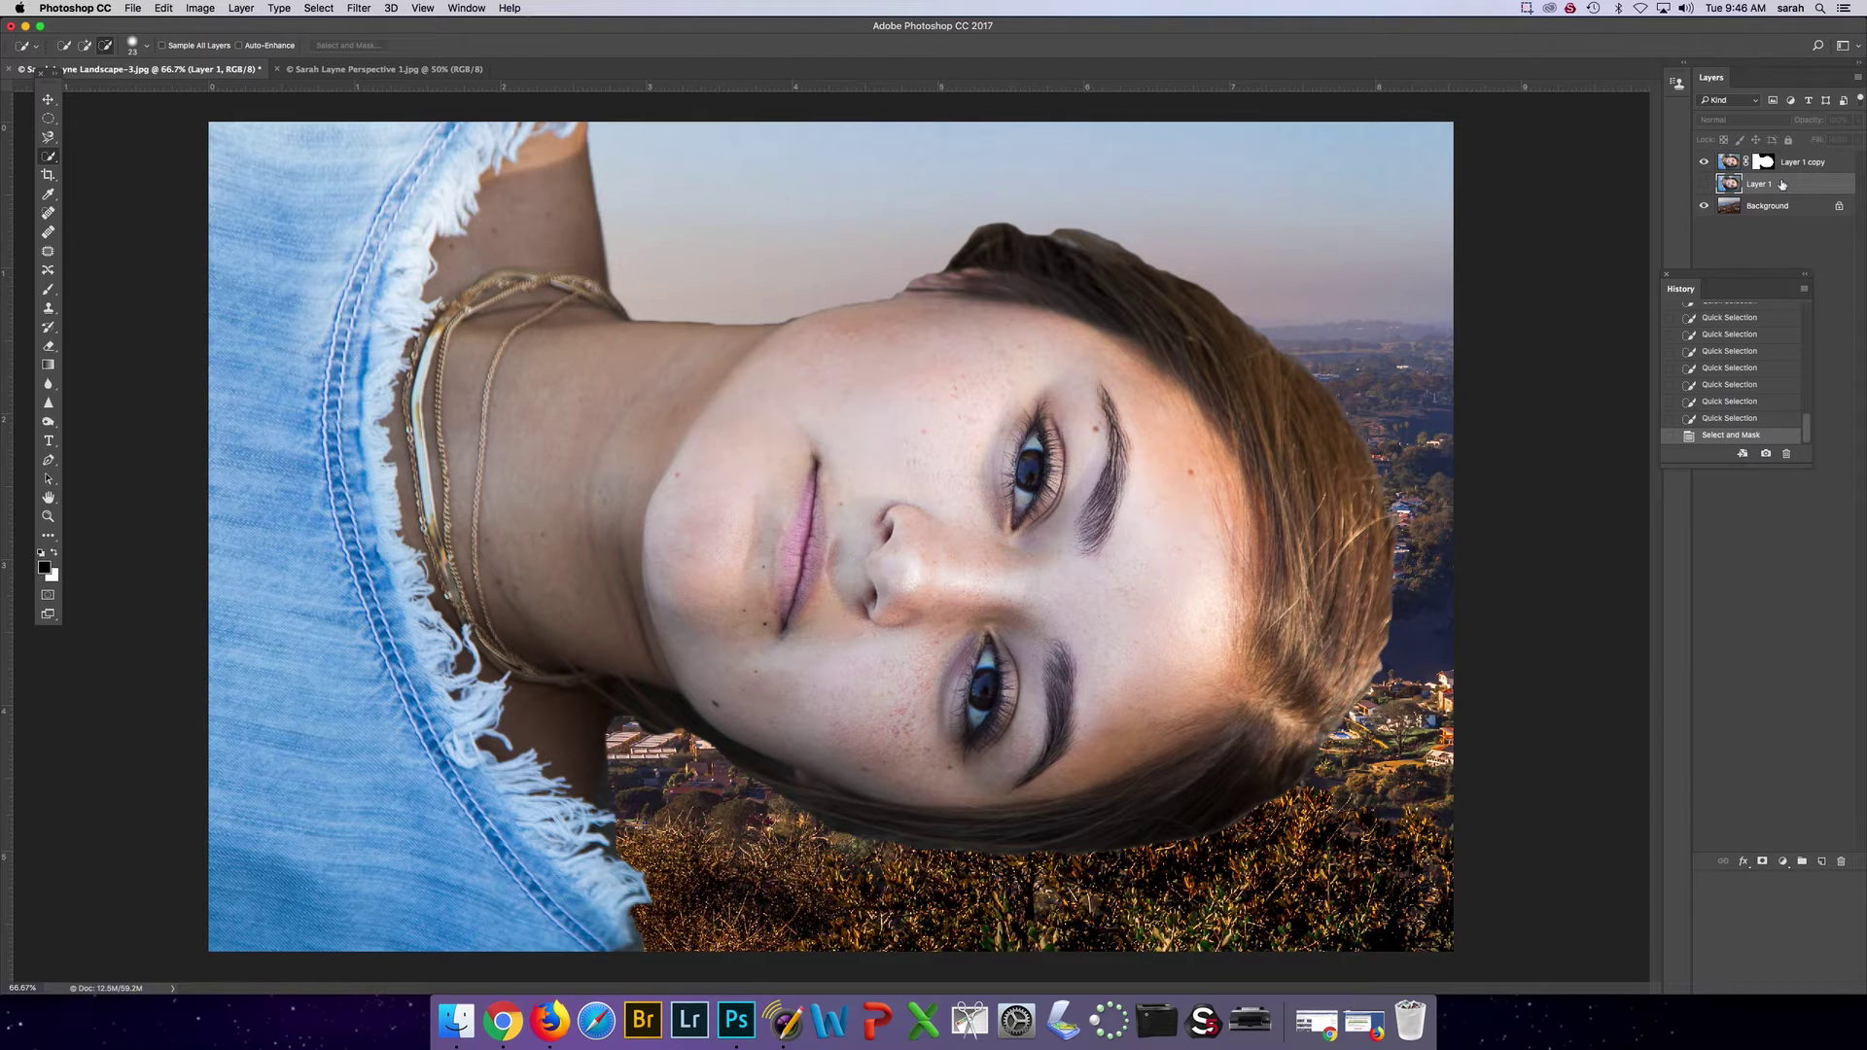
pyautogui.press('BackSpace')
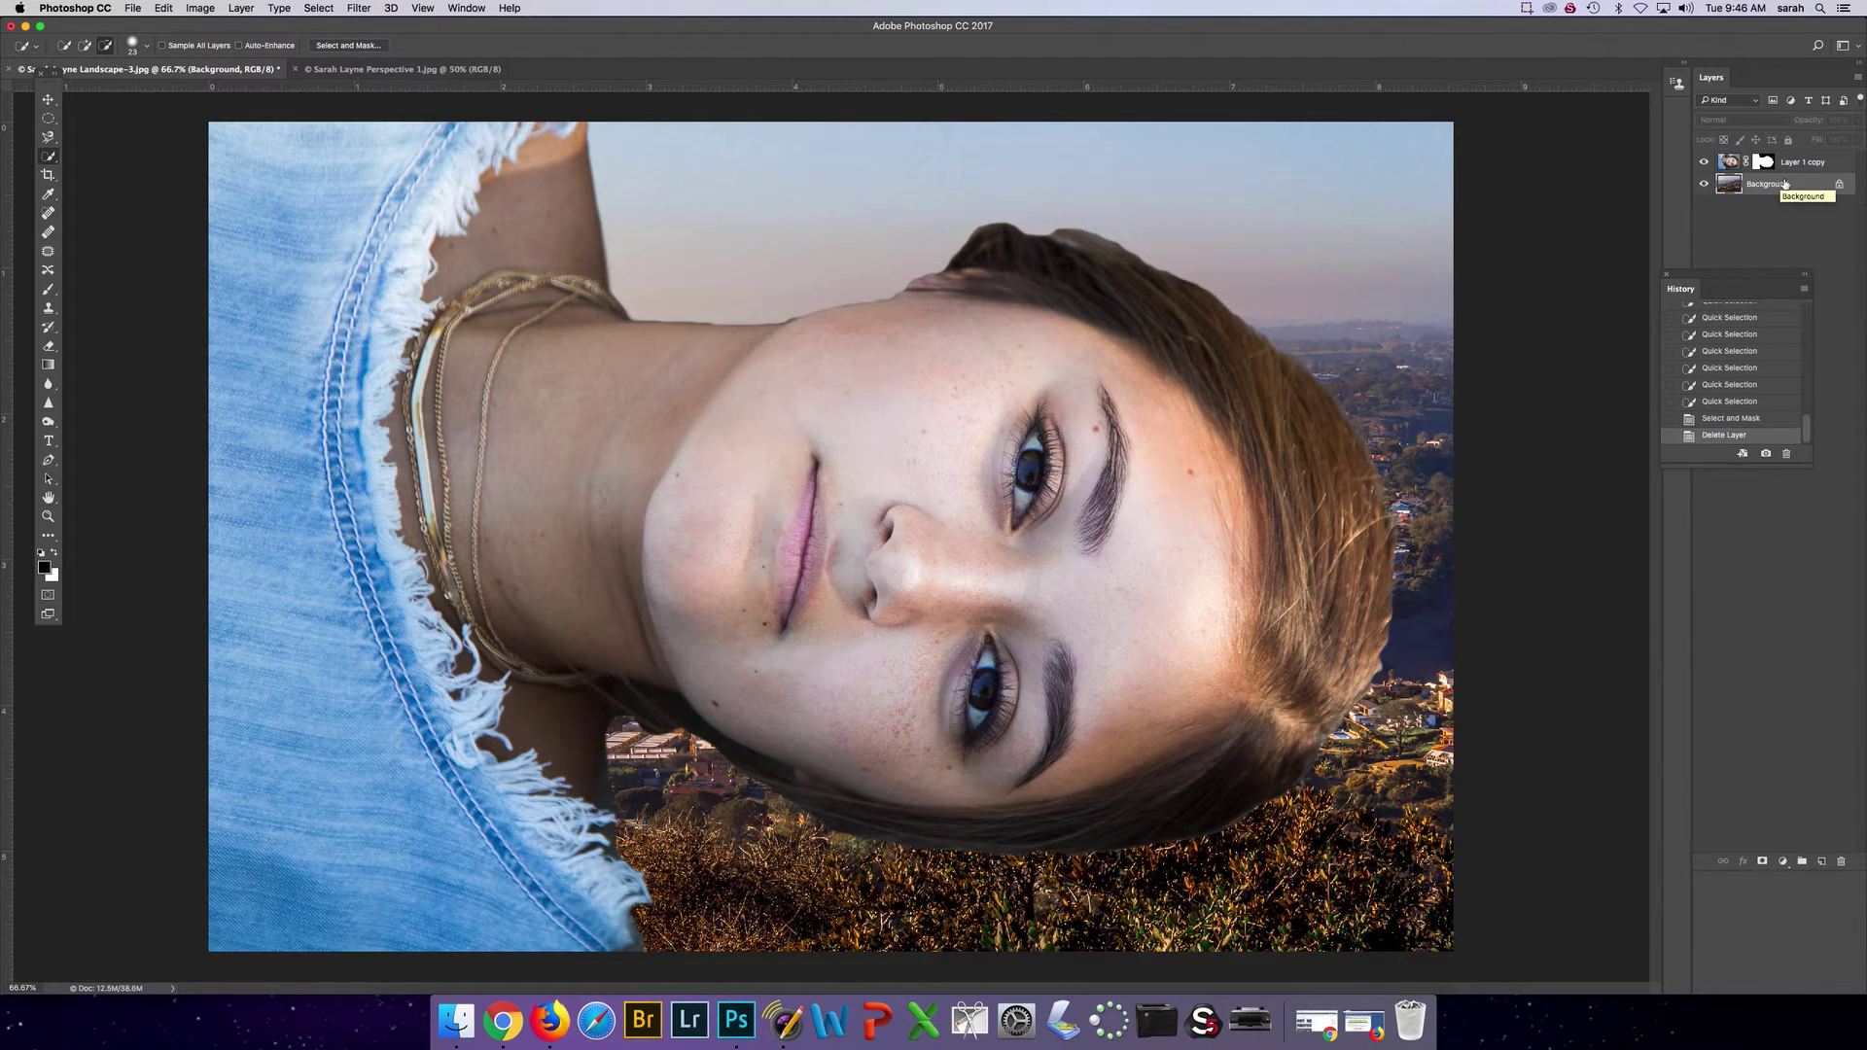
pyautogui.click(132, 8)
pyautogui.click(721, 253)
# - Save the composite as a layered Photoshop PSD inside a new 'Museum Edited 2' folder
pyautogui.press('super+s')
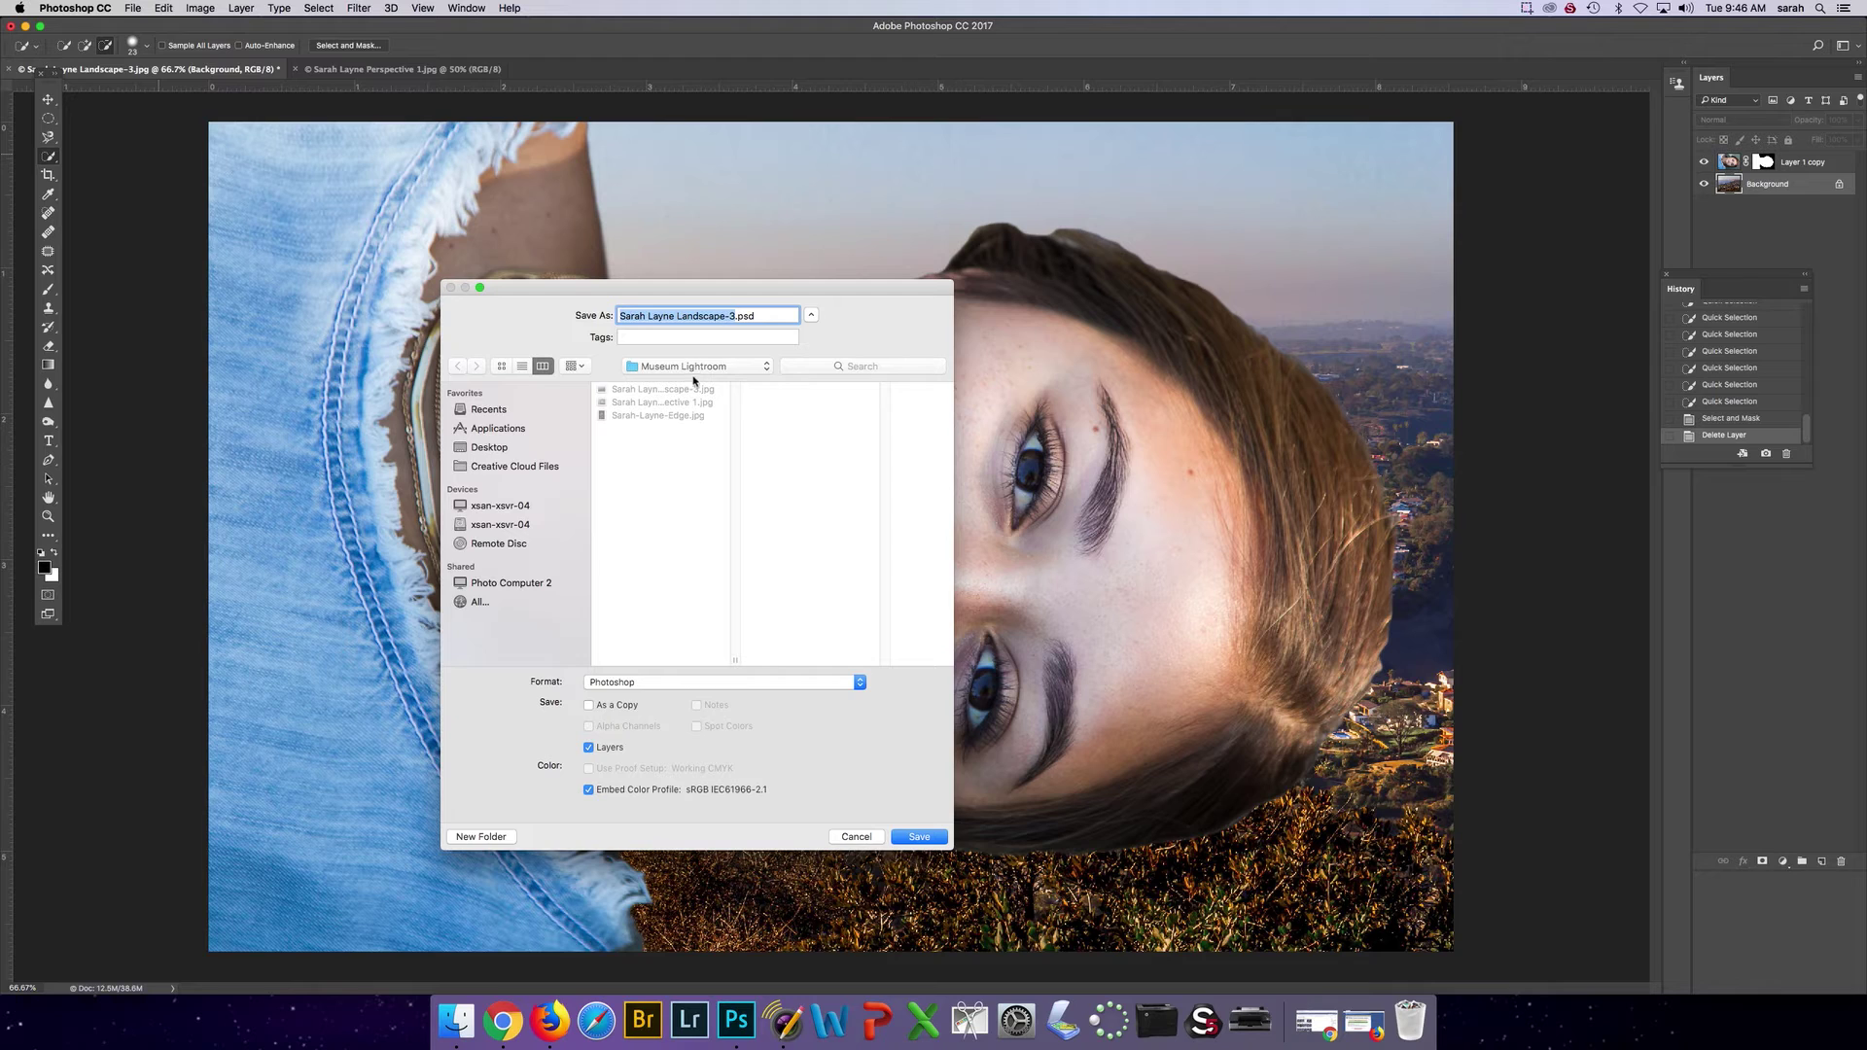
pyautogui.click(694, 368)
pyautogui.click(687, 381)
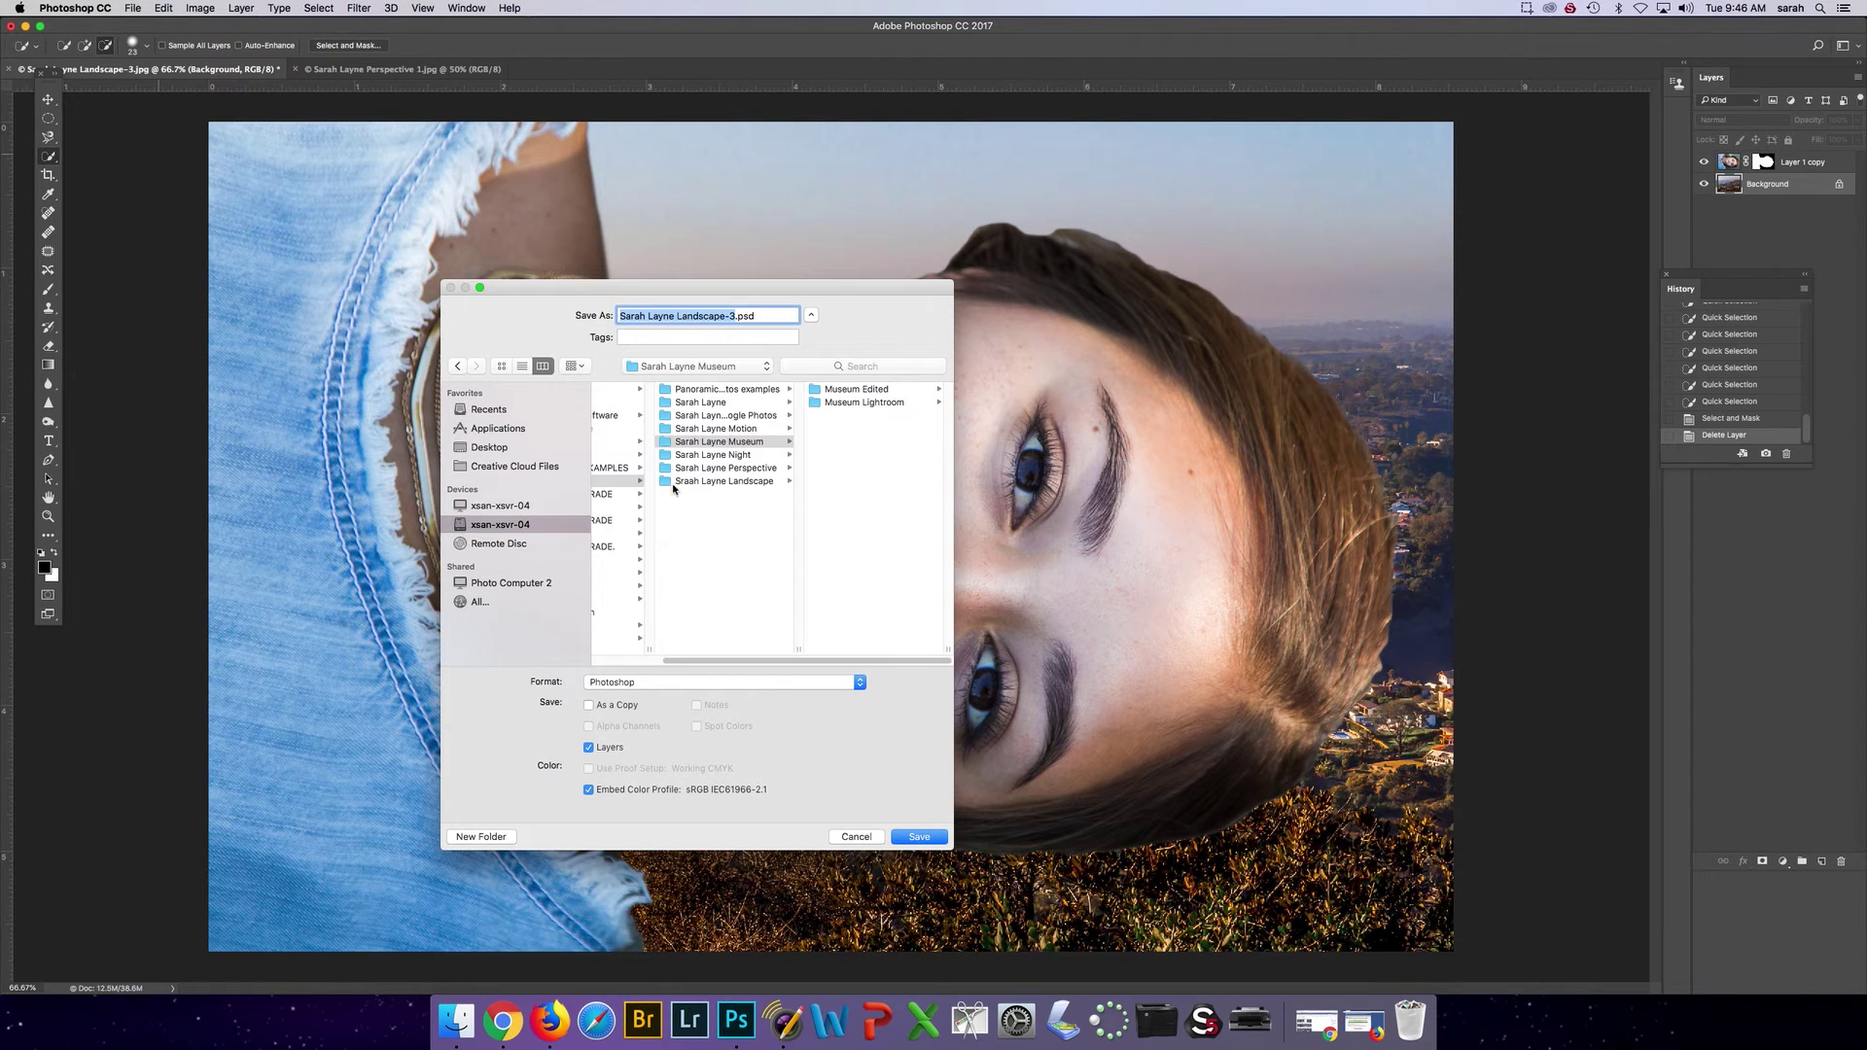
pyautogui.click(480, 836)
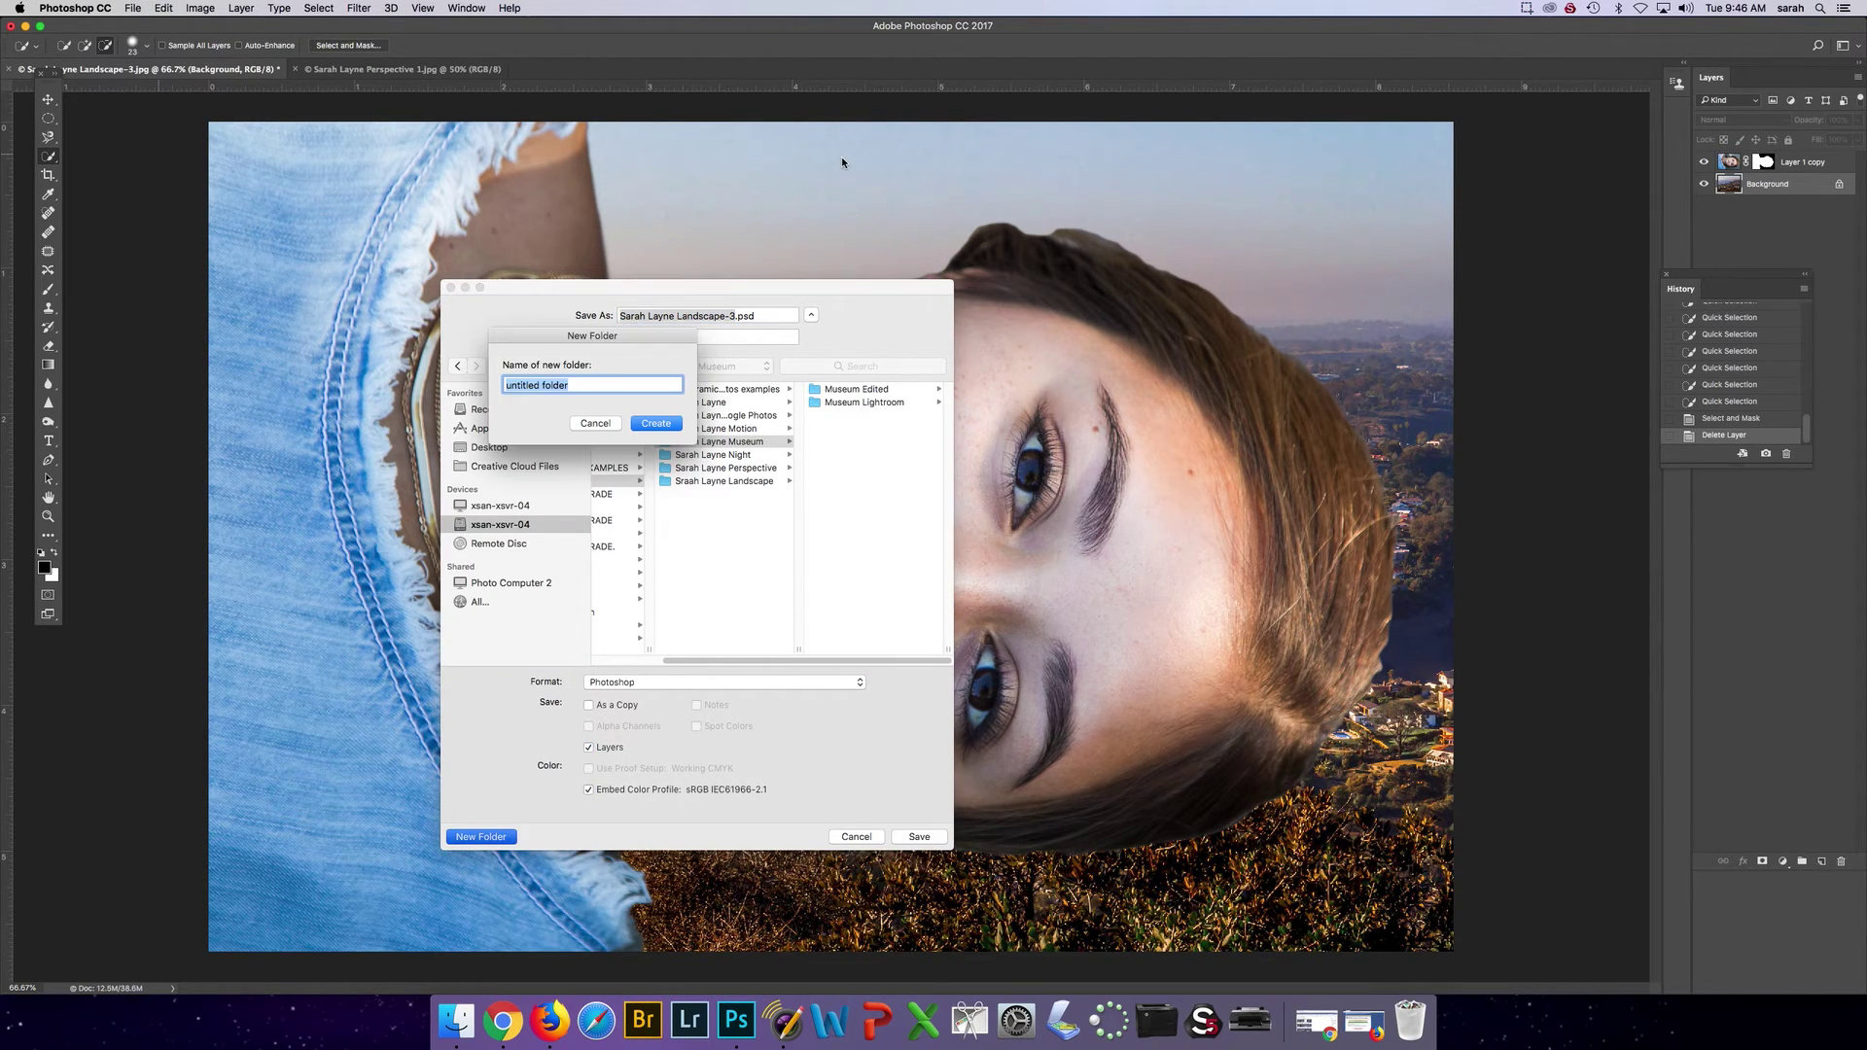
pyautogui.write('Museum Edited')
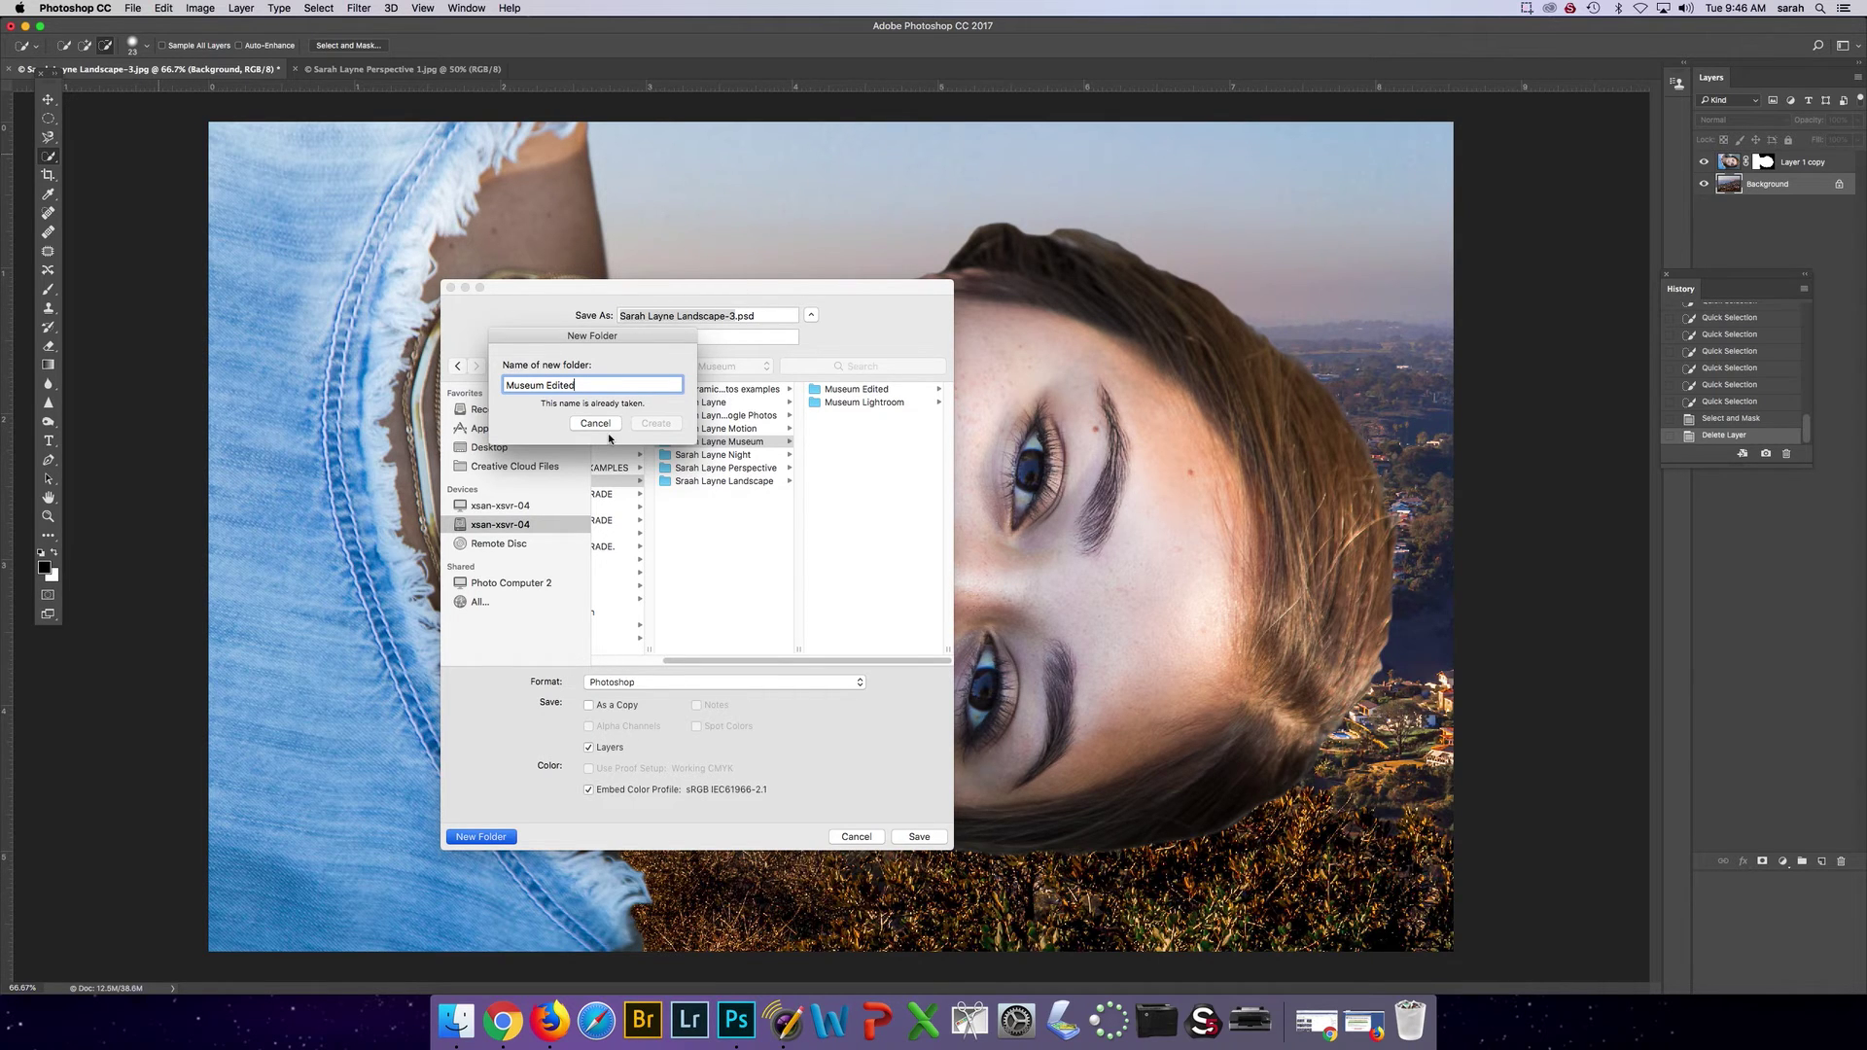
pyautogui.write(' 2')
pyautogui.click(663, 428)
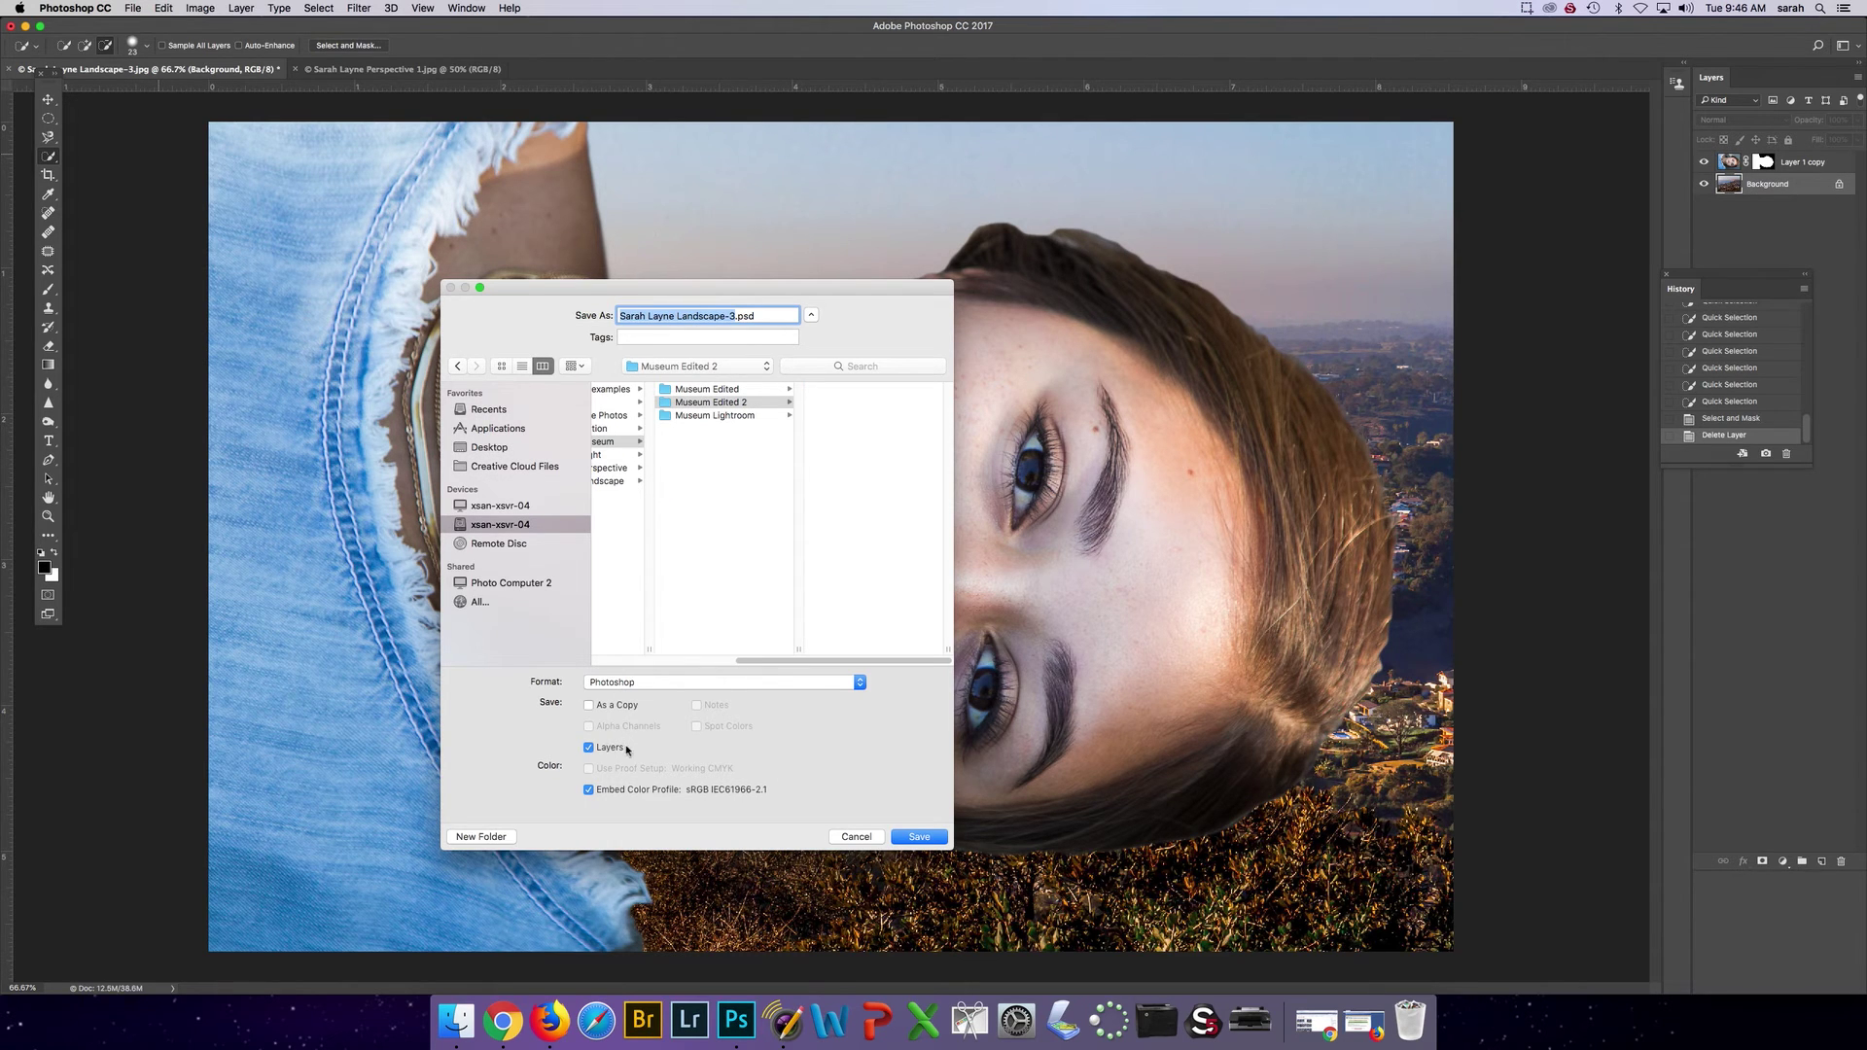
pyautogui.click(918, 837)
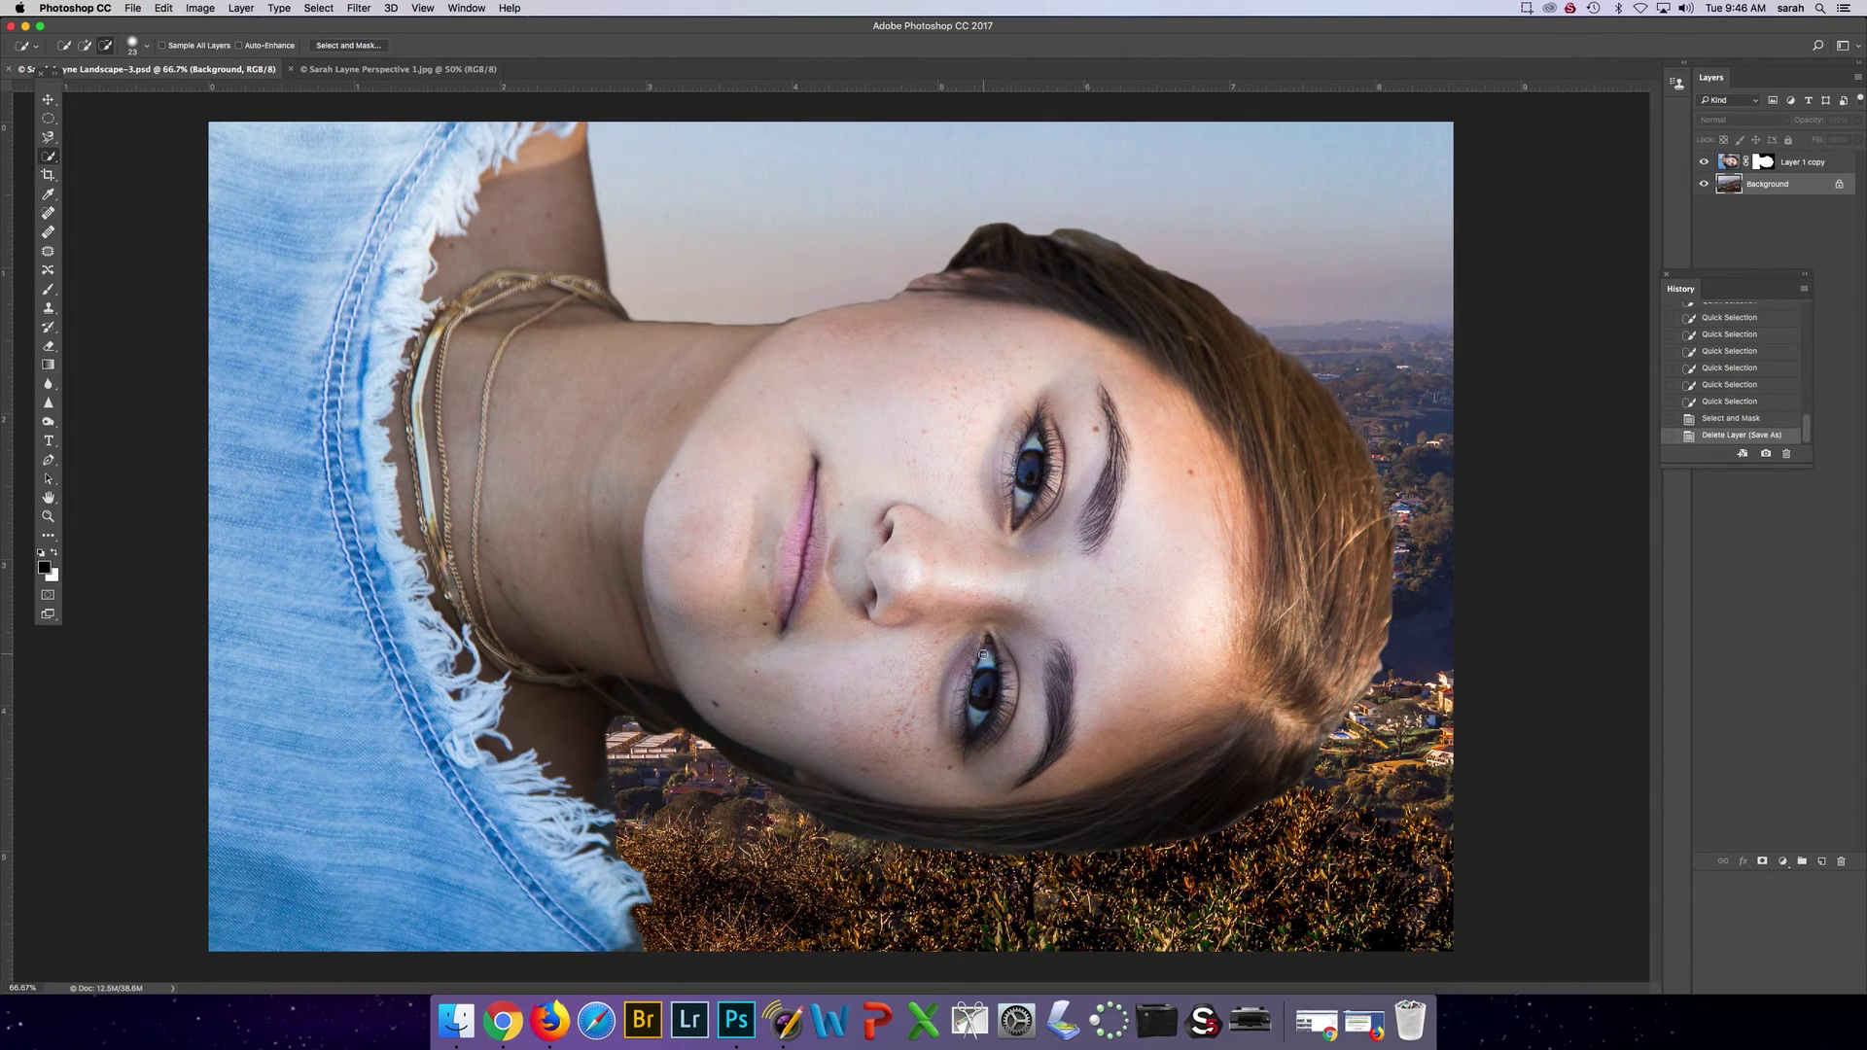